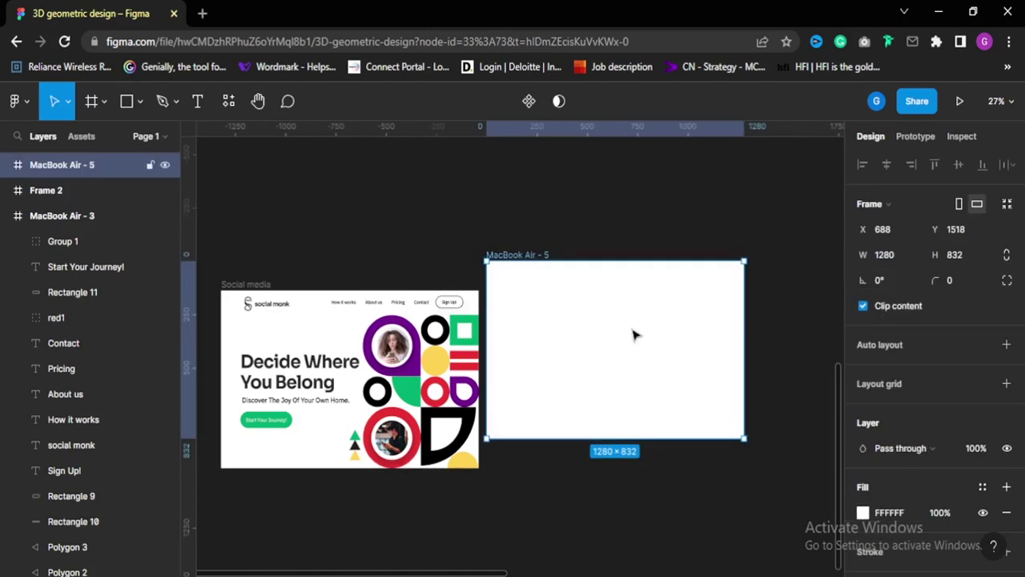
Move the MacBook Air - 5 frame level with the Social media frame, leaving a gap between them
{"action": "left_click_drag", "start_coordinate": [634, 334], "coordinate": [664, 360]}
{"action": "left_click", "coordinate": [653, 248]}
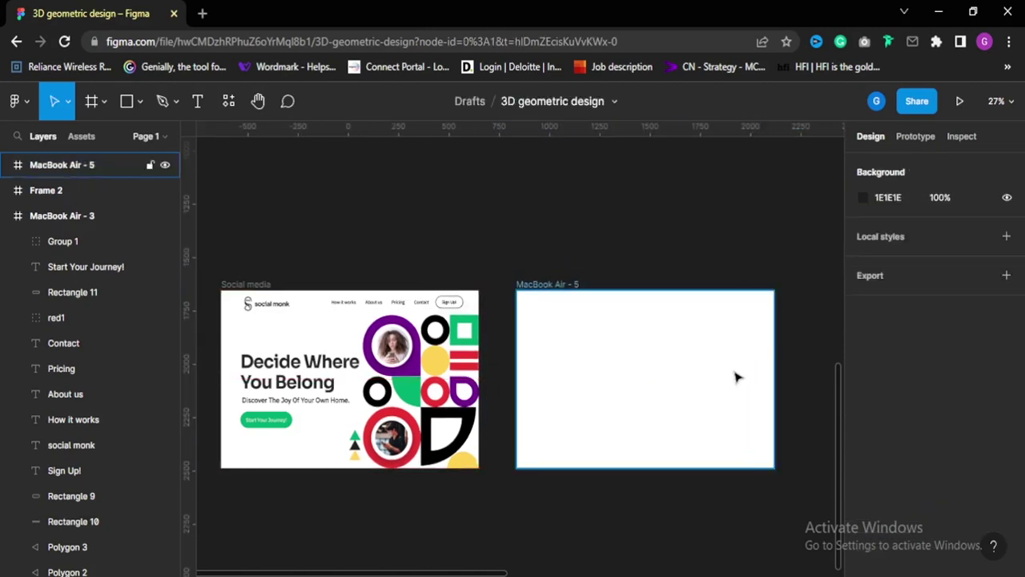
Draw a narrow rectangle about 27 × 171 in the MacBook Air - 5 frame and set its height to 143
{"action": "scroll", "coordinate": [761, 360], "scroll_direction": "up", "scroll_amount": 2}
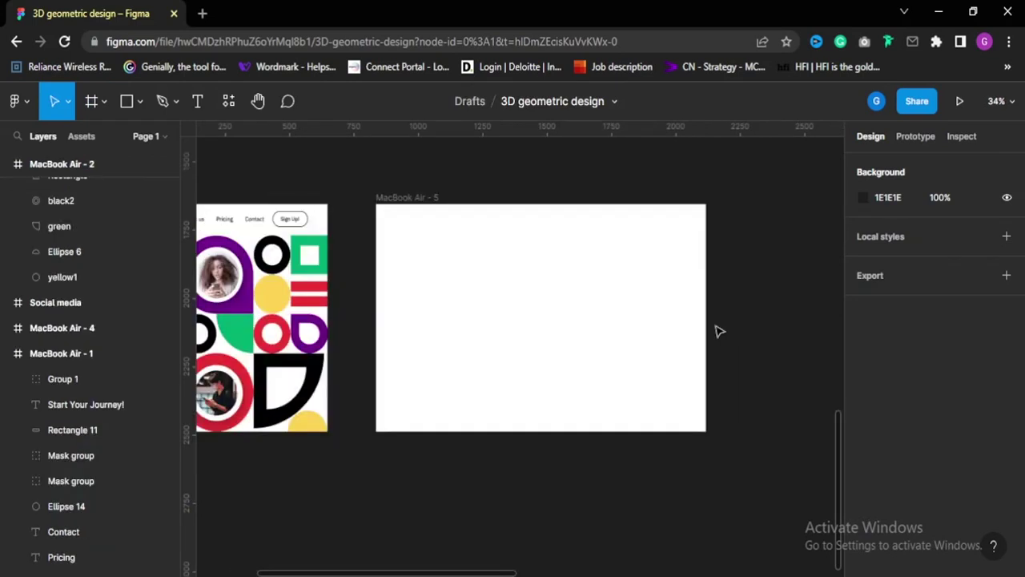
{"action": "left_click", "coordinate": [140, 104]}
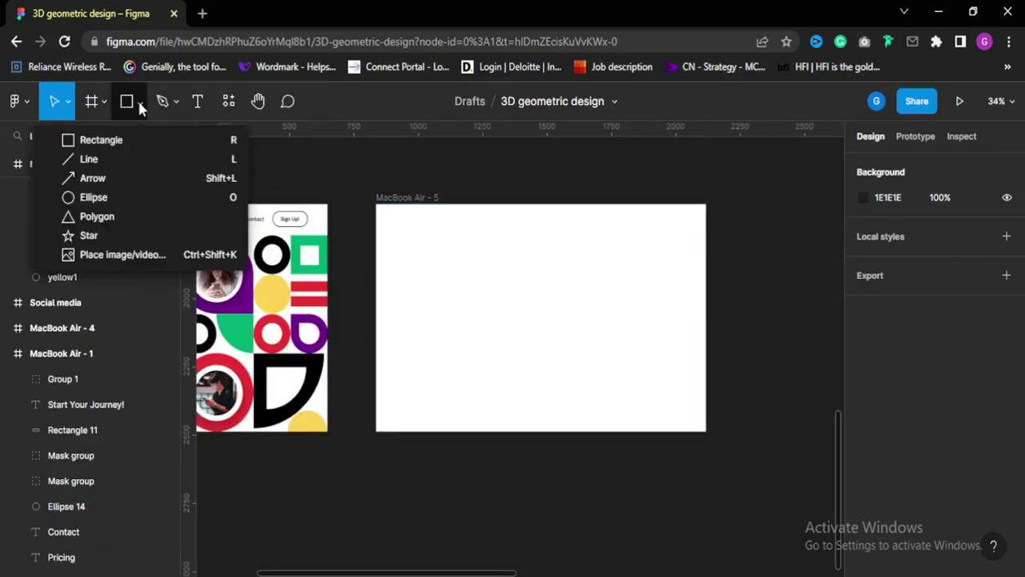
{"action": "left_click", "coordinate": [129, 141]}
{"action": "scroll", "coordinate": [729, 274], "scroll_direction": "up", "scroll_amount": 1}
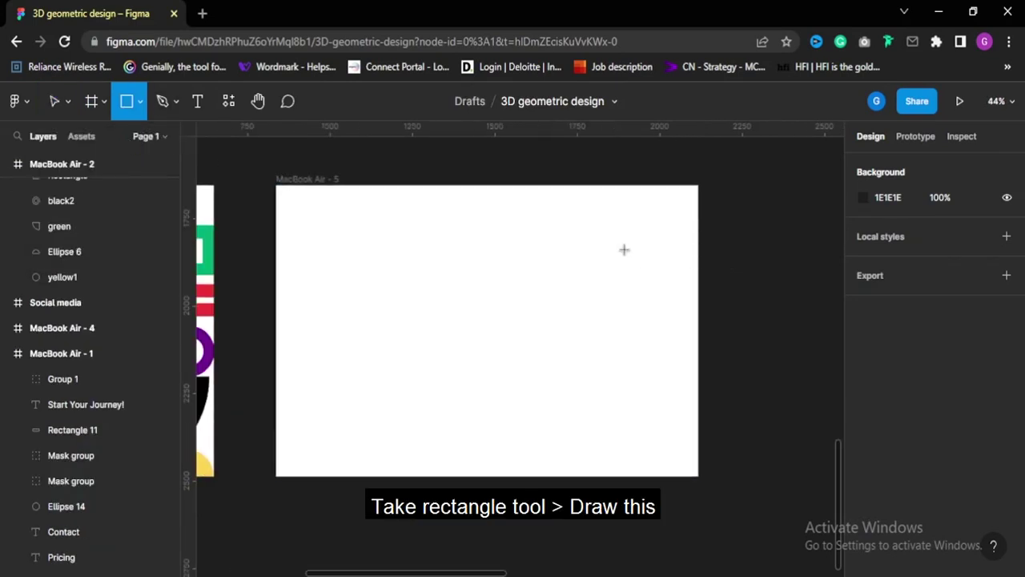
{"action": "left_click_drag", "start_coordinate": [615, 225], "coordinate": [625, 283]}
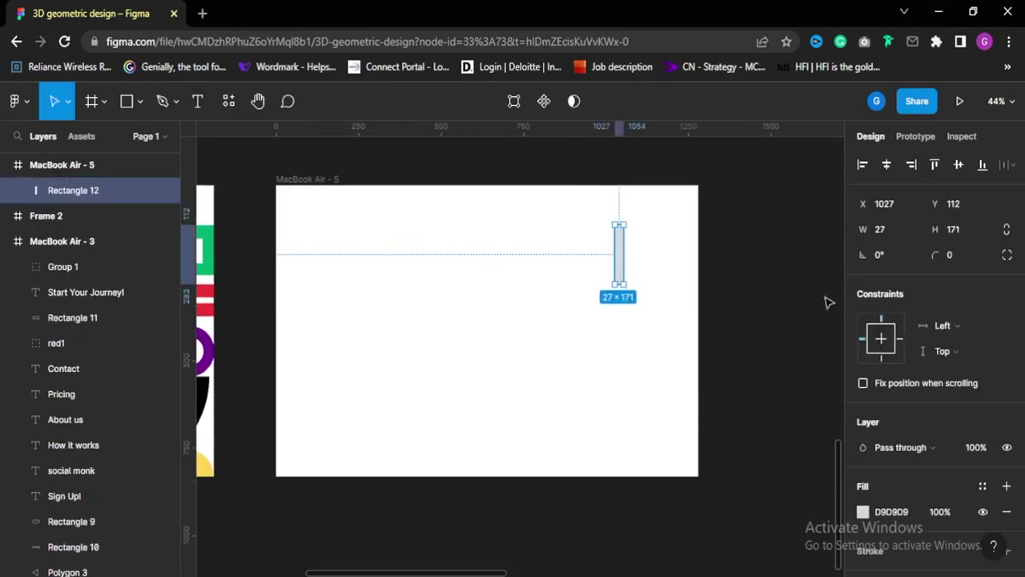
{"action": "left_click", "coordinate": [958, 230]}
{"action": "type", "text": "143"}
{"action": "key", "text": "Return"}
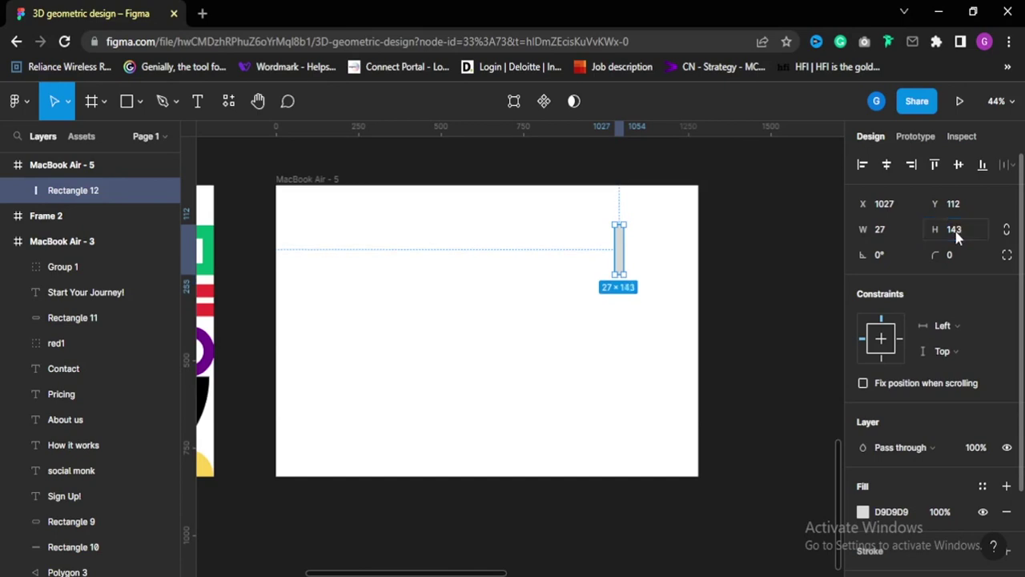
Move the narrow rectangle against the frame's top edge at X 1122 and place a horizontal guide along its lower end
{"action": "scroll", "coordinate": [654, 241], "scroll_direction": "up", "scroll_amount": 5}
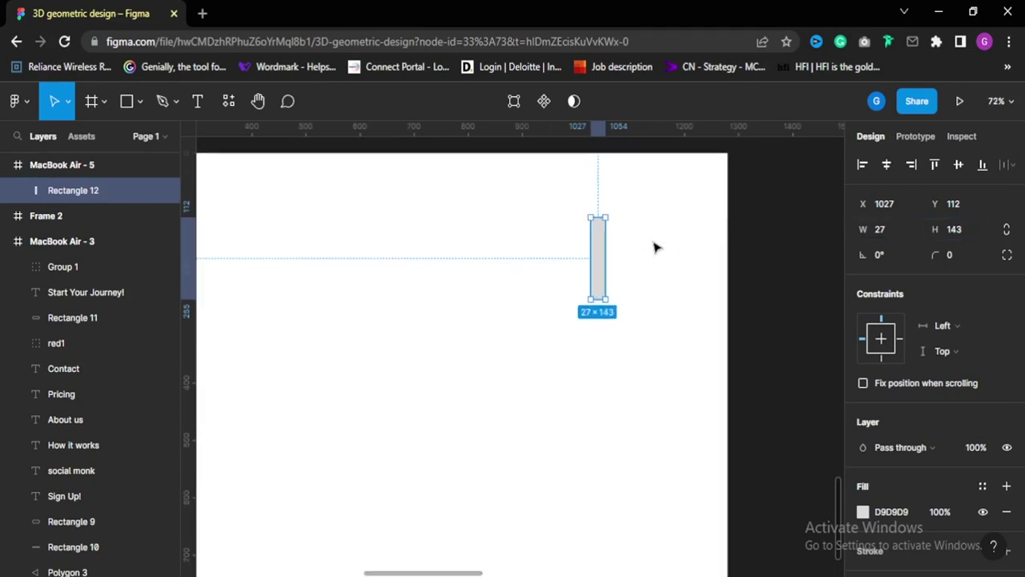
{"action": "scroll", "coordinate": [665, 329], "scroll_direction": "up", "scroll_amount": 2}
{"action": "scroll", "coordinate": [621, 345], "scroll_direction": "up", "scroll_amount": 2}
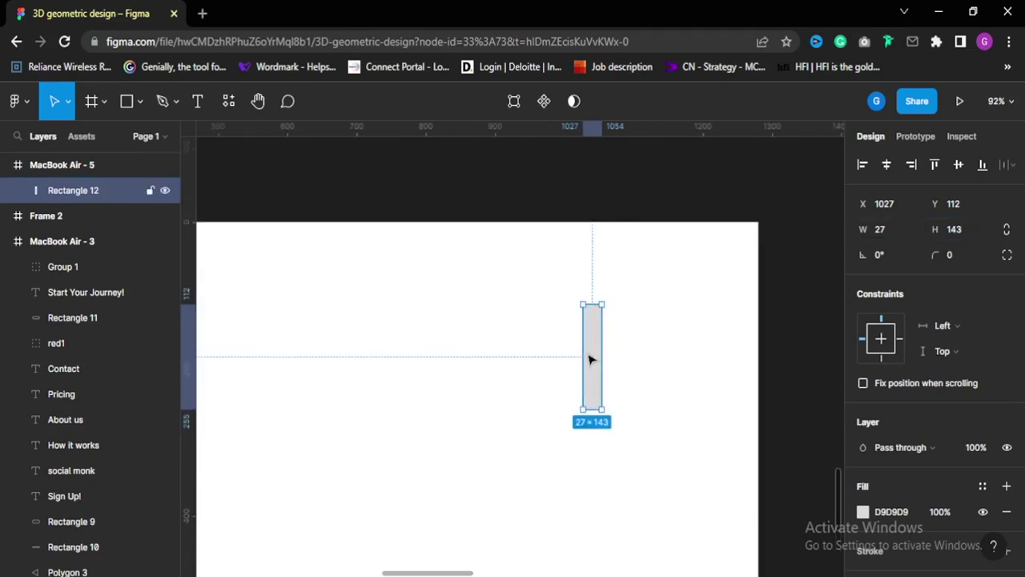
{"action": "left_click_drag", "start_coordinate": [595, 356], "coordinate": [657, 279]}
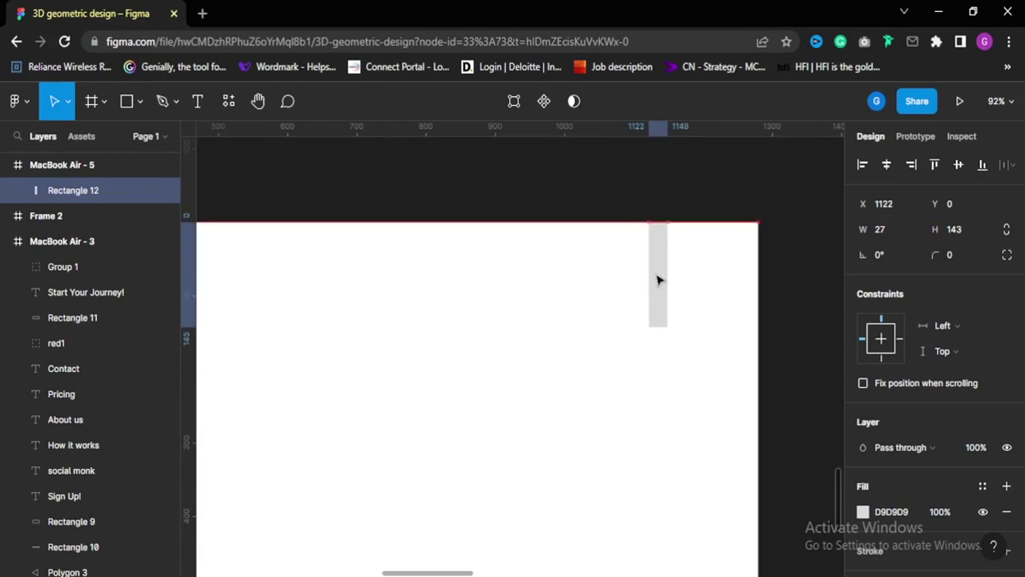
{"action": "left_click_drag", "start_coordinate": [608, 134], "coordinate": [614, 327]}
{"action": "left_click", "coordinate": [628, 356]}
Move the narrow rectangle directly below the first guide and place a second horizontal guide along its lower end
{"action": "scroll", "coordinate": [628, 355], "scroll_direction": "down", "scroll_amount": 2}
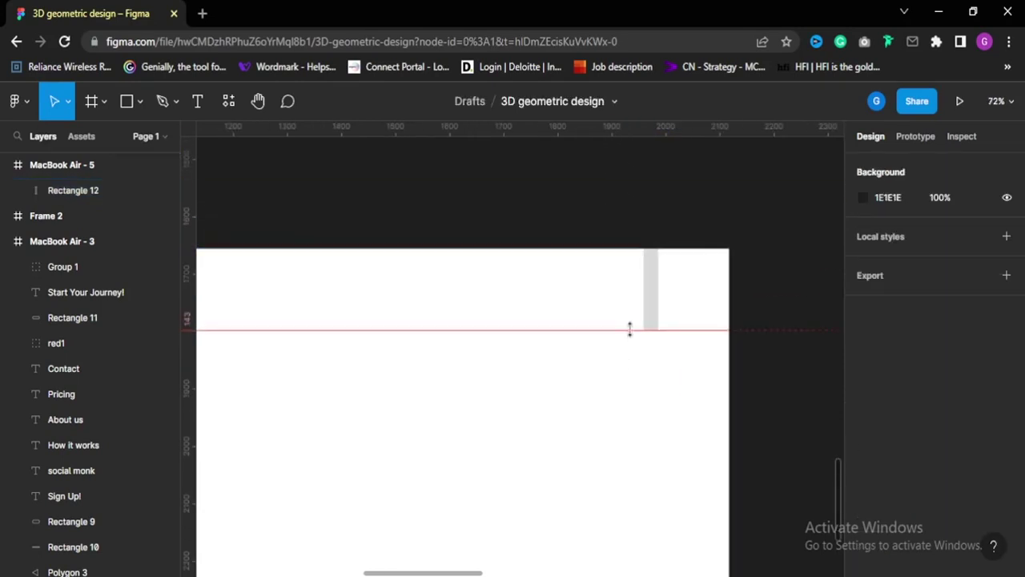
{"action": "left_click", "coordinate": [653, 311]}
{"action": "left_click_drag", "start_coordinate": [655, 300], "coordinate": [651, 380]}
{"action": "left_click_drag", "start_coordinate": [617, 128], "coordinate": [617, 411]}
{"action": "left_click", "coordinate": [572, 438]}
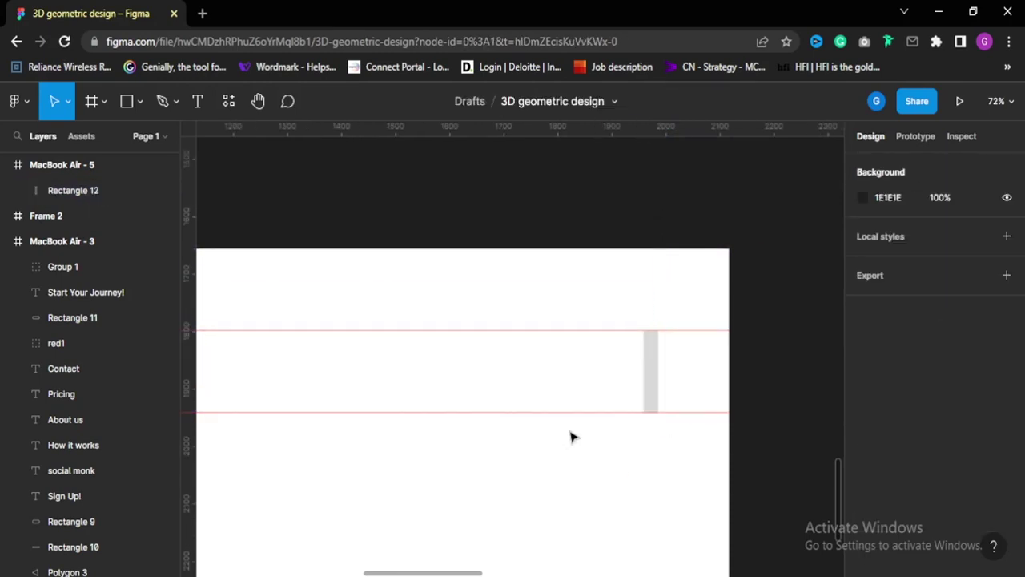
Keep shifting the narrow rectangle down one length at a time, adding horizontal guides until the frame has five
{"action": "scroll", "coordinate": [572, 438], "scroll_direction": "down", "scroll_amount": 1}
{"action": "left_click_drag", "start_coordinate": [650, 274], "coordinate": [649, 356]}
{"action": "left_click", "coordinate": [629, 280]}
{"action": "left_click", "coordinate": [652, 337]}
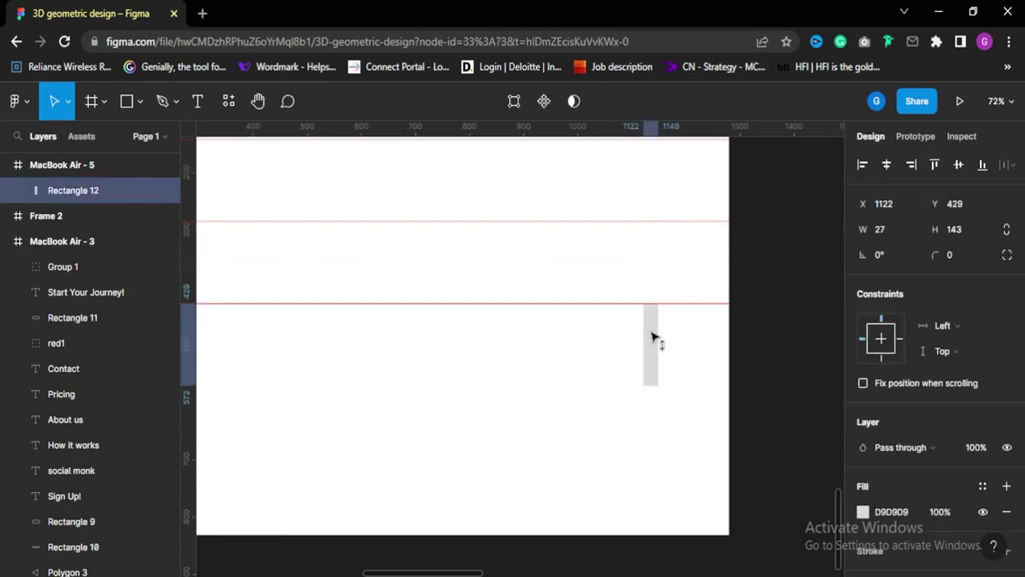
{"action": "scroll", "coordinate": [648, 332], "scroll_direction": "up", "scroll_amount": 6}
{"action": "scroll", "coordinate": [645, 310], "scroll_direction": "down", "scroll_amount": 6, "text": "ctrl"}
{"action": "left_click_drag", "start_coordinate": [625, 128], "coordinate": [650, 412]}
{"action": "left_click", "coordinate": [631, 160]}
{"action": "scroll", "coordinate": [590, 414], "scroll_direction": "up", "scroll_amount": 3}
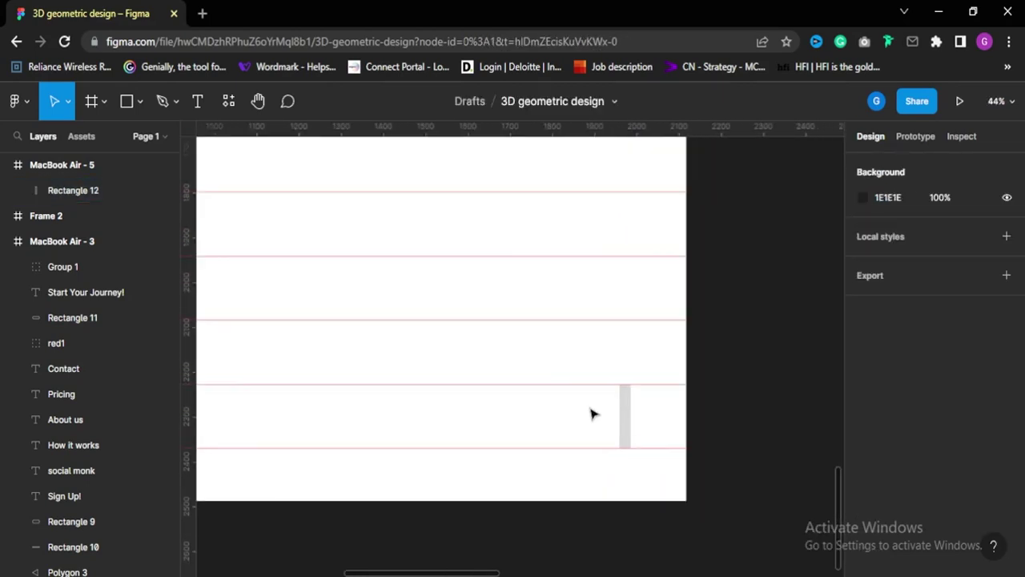
Rotate the rectangle 90° against the frame's right edge and use its length to space four vertical guides leftwards
{"action": "left_click", "coordinate": [624, 437]}
{"action": "left_click_drag", "start_coordinate": [648, 453], "coordinate": [710, 424]}
{"action": "scroll", "coordinate": [677, 419], "scroll_direction": "up", "scroll_amount": 2}
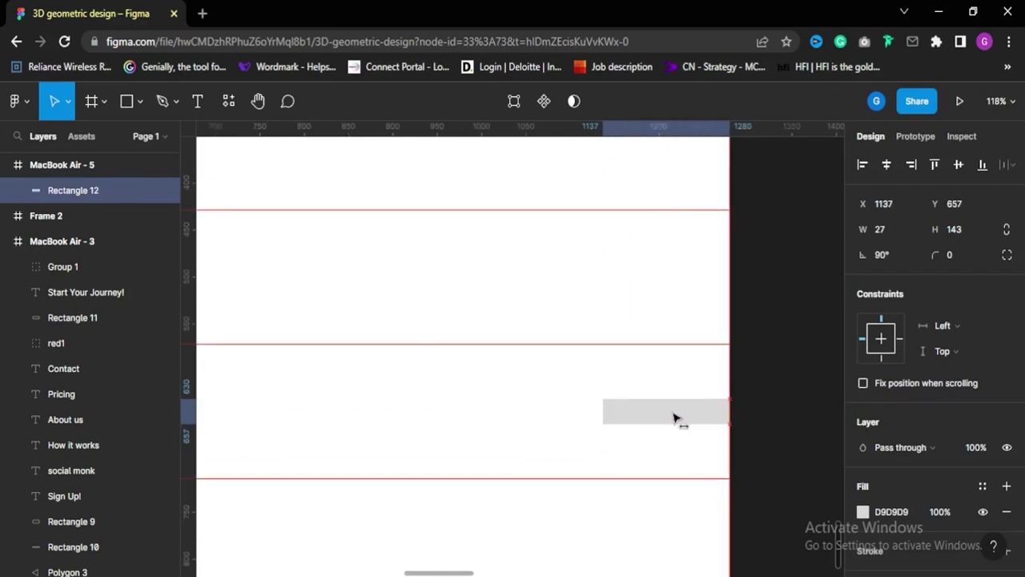
{"action": "left_click_drag", "start_coordinate": [188, 294], "coordinate": [602, 350]}
{"action": "left_click", "coordinate": [540, 321]}
{"action": "left_click_drag", "start_coordinate": [666, 411], "coordinate": [543, 416]}
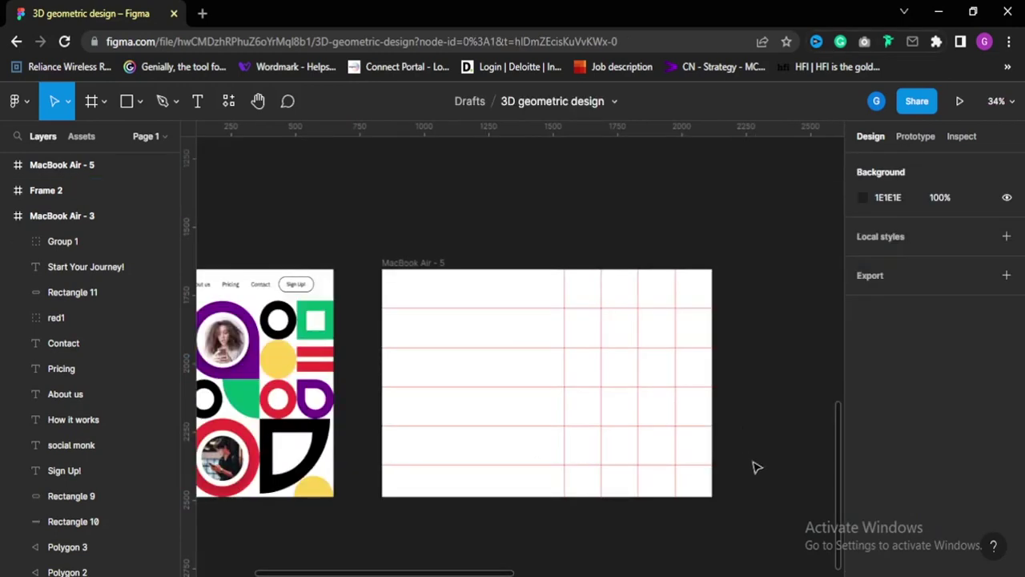
Draw a 143 × 143 square filling the rightmost grid cell in the second row
{"action": "scroll", "coordinate": [680, 321], "scroll_direction": "up", "scroll_amount": 3}
{"action": "key", "text": "r"}
{"action": "left_click_drag", "start_coordinate": [669, 298], "coordinate": [730, 360]}
{"action": "left_click", "coordinate": [762, 359]}
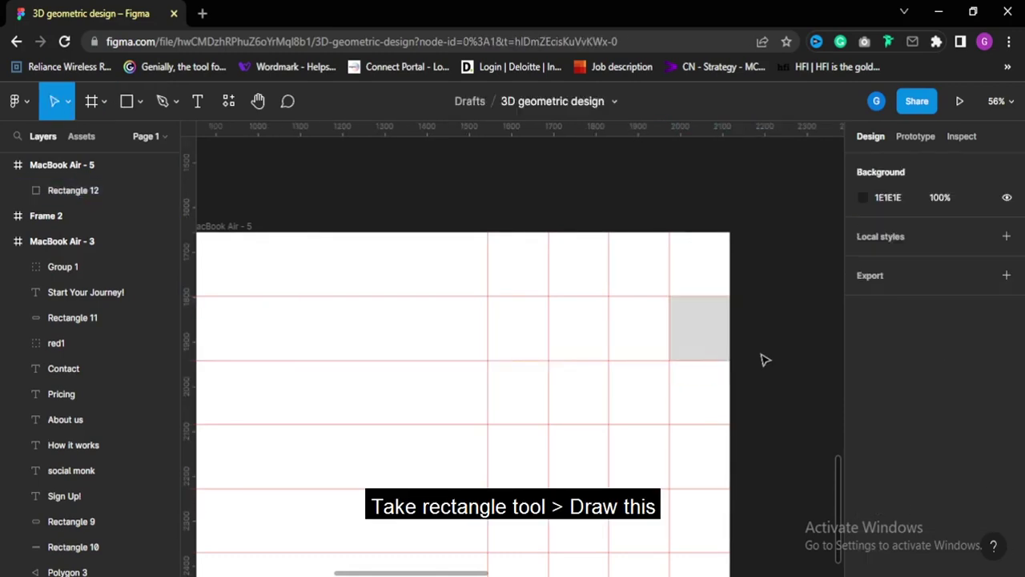
Fill the new square with black (000000)
{"action": "scroll", "coordinate": [761, 359], "scroll_direction": "up", "scroll_amount": 3}
{"action": "left_click", "coordinate": [665, 336]}
{"action": "scroll", "coordinate": [905, 477], "scroll_direction": "down", "scroll_amount": 2}
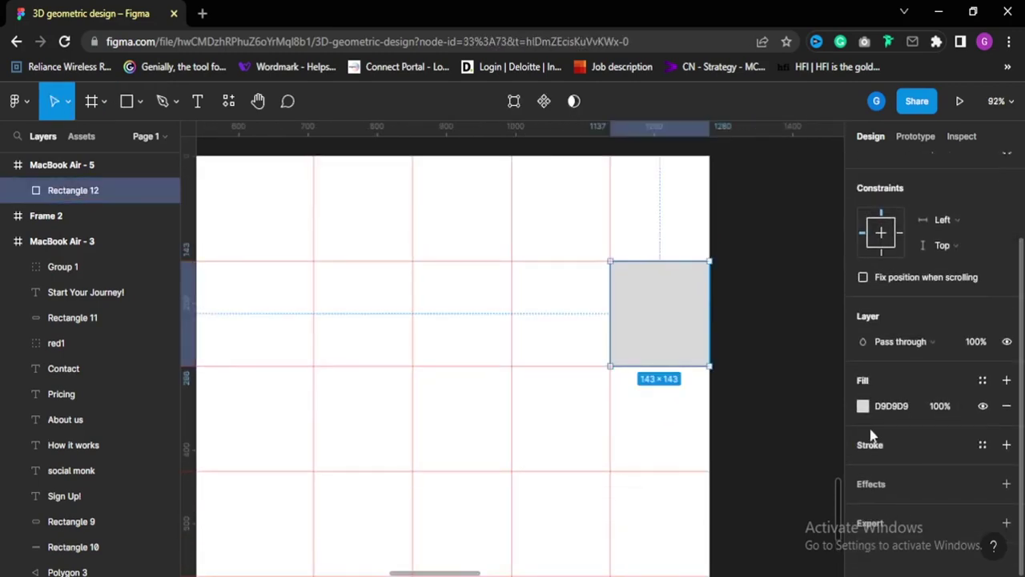
{"action": "left_click", "coordinate": [863, 406]}
{"action": "left_click", "coordinate": [686, 500]}
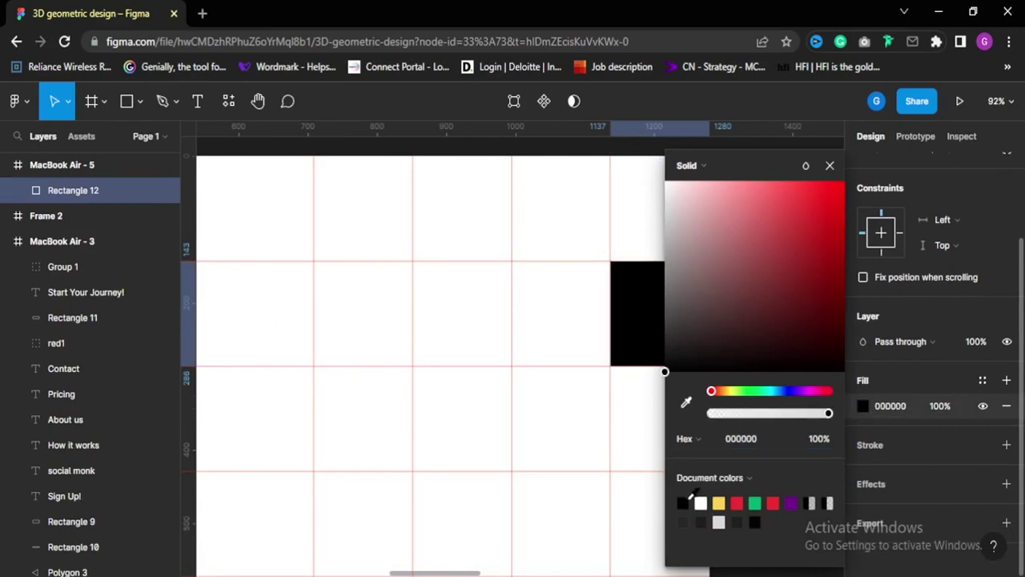
{"action": "key", "text": "Escape"}
{"action": "left_click", "coordinate": [740, 372]}
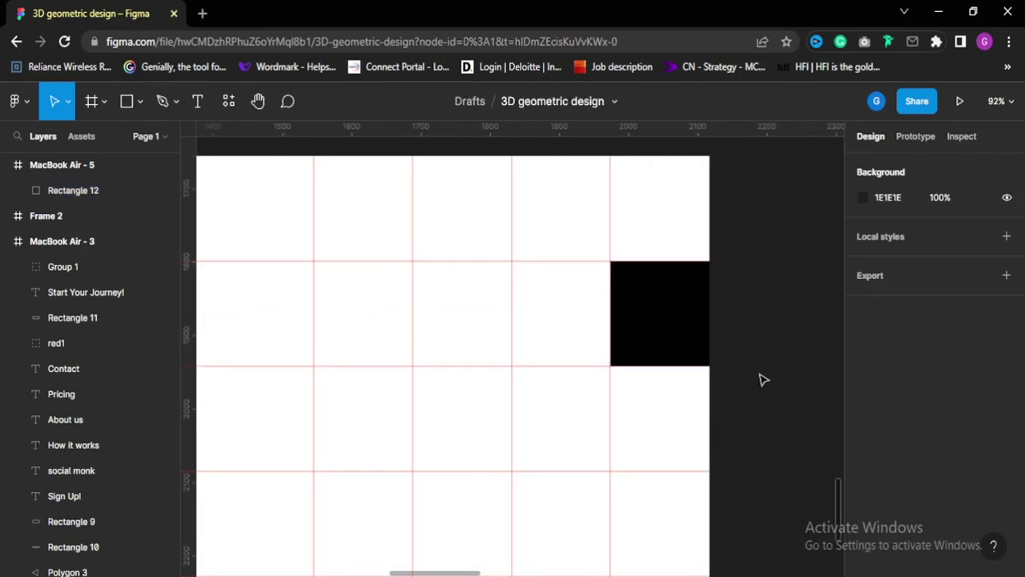
Duplicate the black square in place and scale the copy down to 78 × 78
{"action": "left_click", "coordinate": [675, 332]}
{"action": "key", "text": "ctrl+v"}
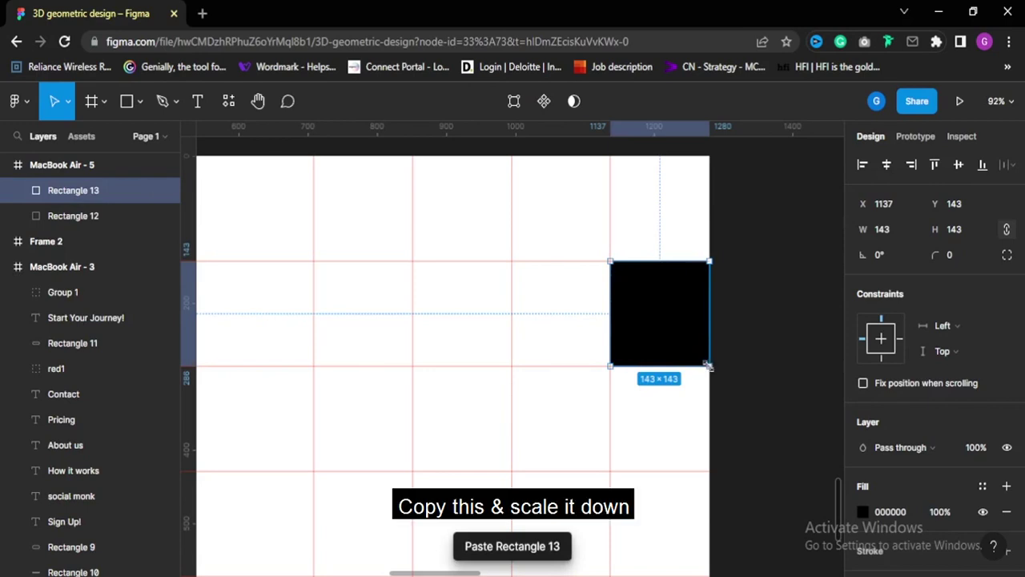
{"action": "left_click_drag", "start_coordinate": [710, 367], "coordinate": [662, 298]}
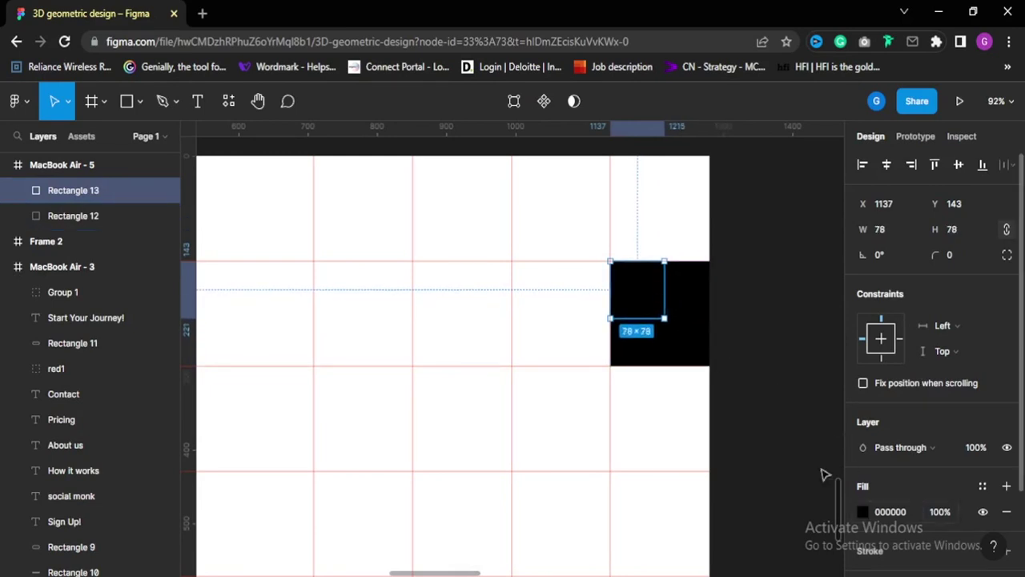
Fill the smaller square with white (FFFFFF)
{"action": "left_click", "coordinate": [861, 513]}
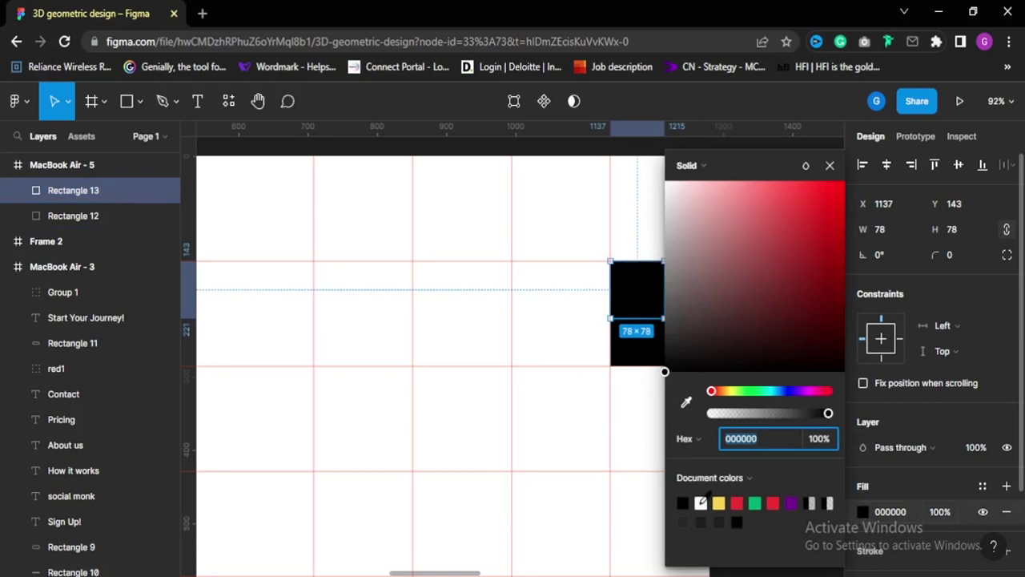
{"action": "left_click", "coordinate": [701, 502]}
{"action": "left_click", "coordinate": [614, 456]}
Center the white square on the black square both horizontally and vertically
{"action": "left_click", "coordinate": [648, 306]}
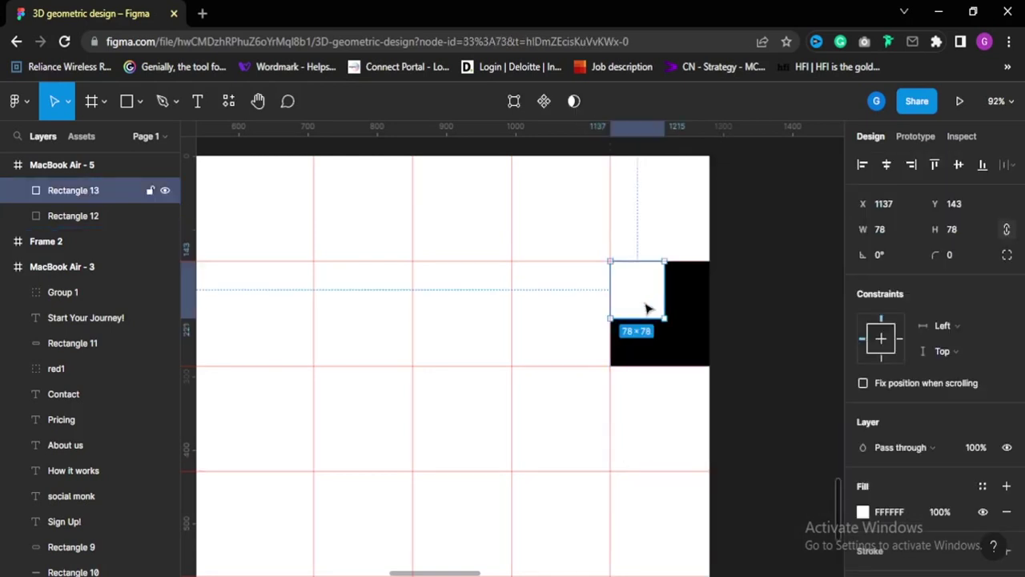
{"action": "left_click", "coordinate": [676, 354], "text": "shift"}
{"action": "left_click", "coordinate": [887, 165]}
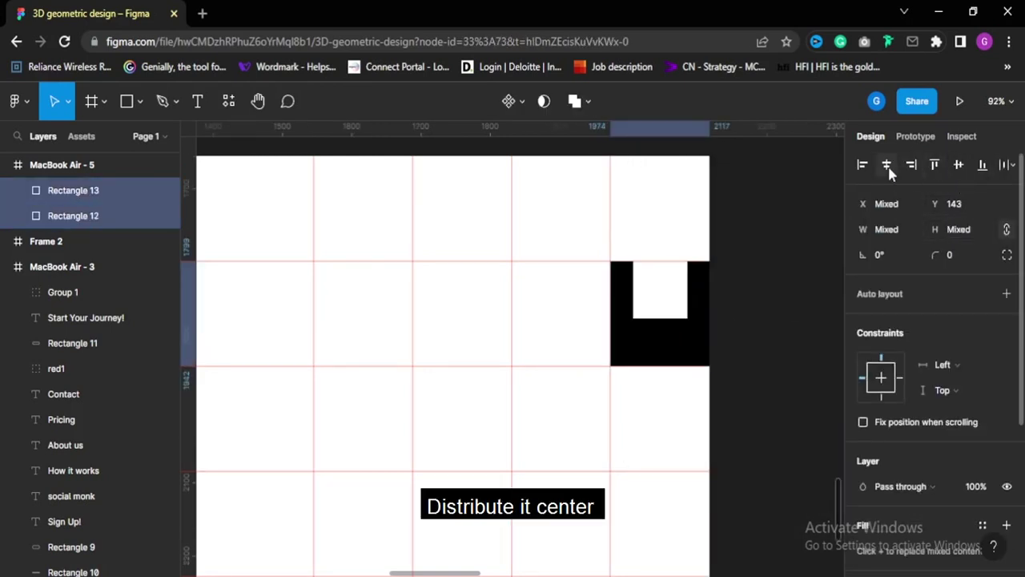
{"action": "left_click", "coordinate": [958, 165]}
{"action": "left_click", "coordinate": [774, 334]}
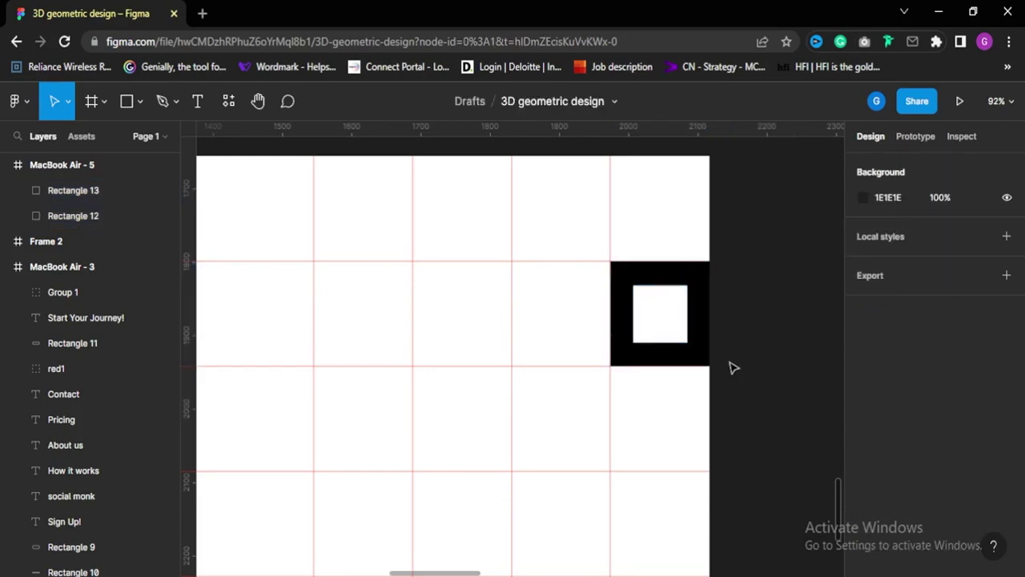
Subtract the white square from the black square to cut a square hole through it
{"action": "scroll", "coordinate": [734, 368], "scroll_direction": "down", "scroll_amount": 5}
{"action": "scroll", "coordinate": [734, 368], "scroll_direction": "down", "scroll_amount": 2}
{"action": "scroll", "coordinate": [730, 364], "scroll_direction": "up", "scroll_amount": 7}
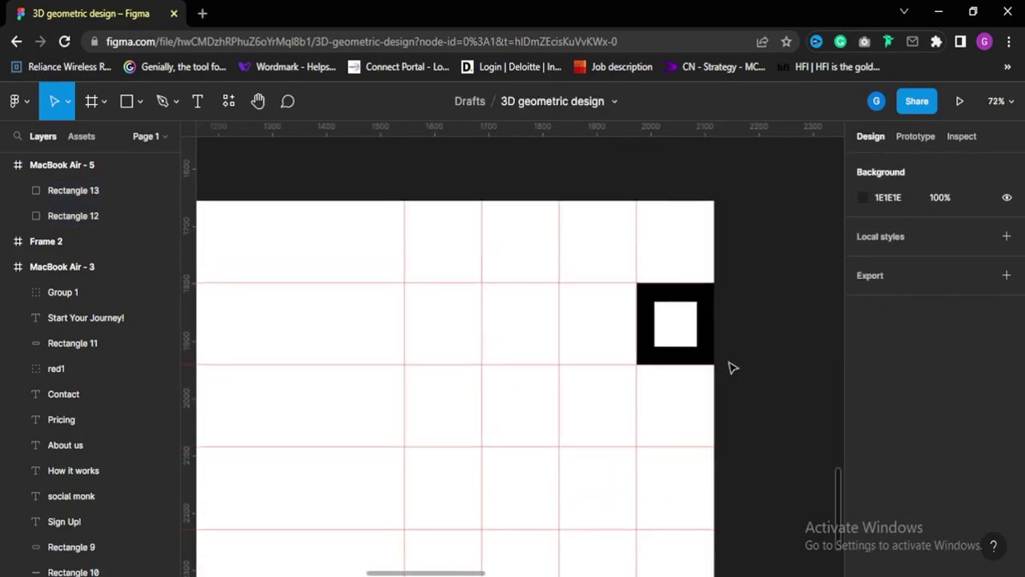
{"action": "left_click_drag", "start_coordinate": [730, 366], "coordinate": [657, 296]}
{"action": "left_click", "coordinate": [589, 103]}
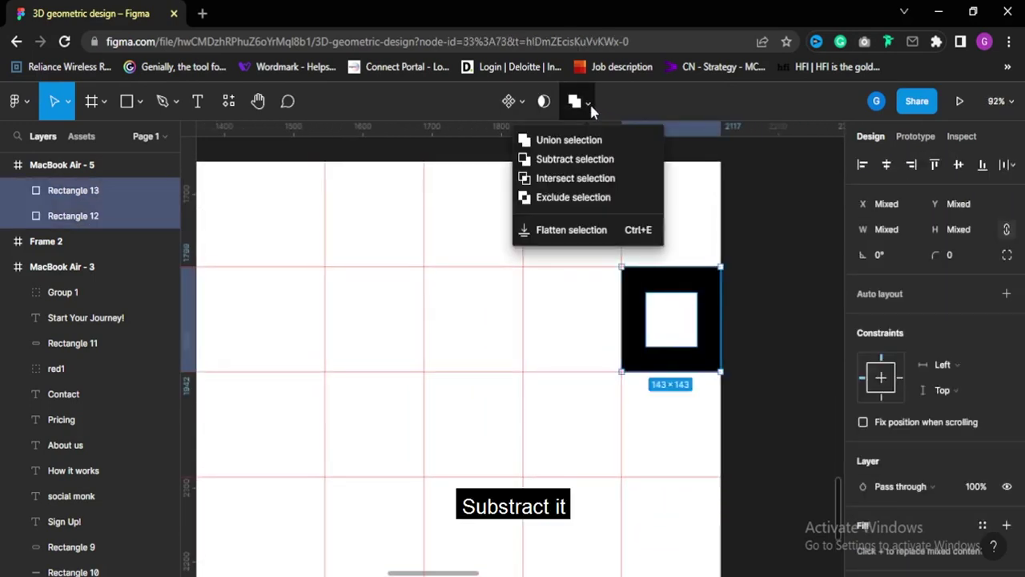
{"action": "left_click", "coordinate": [585, 160]}
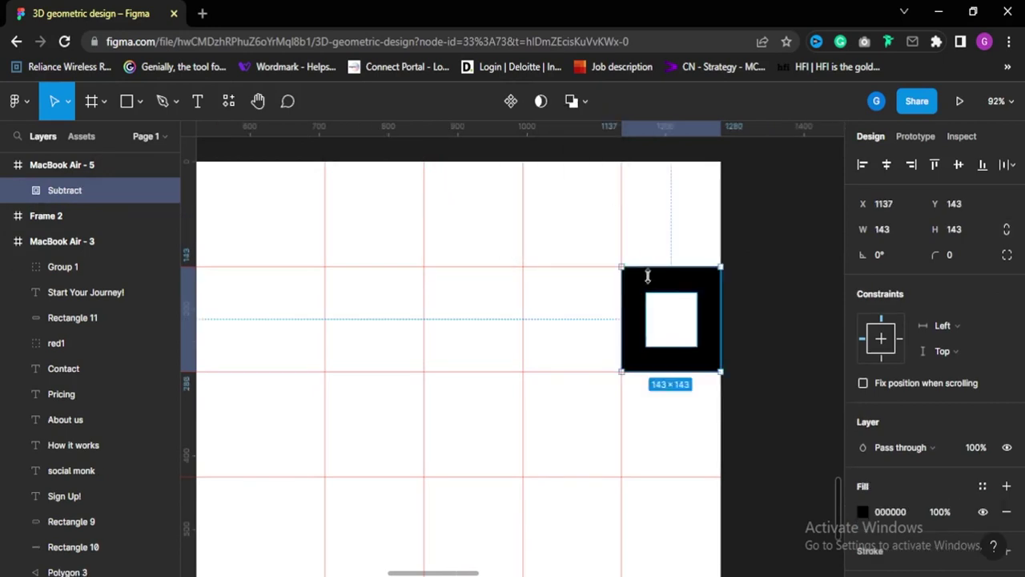
{"action": "left_click_drag", "start_coordinate": [683, 291], "coordinate": [689, 249]}
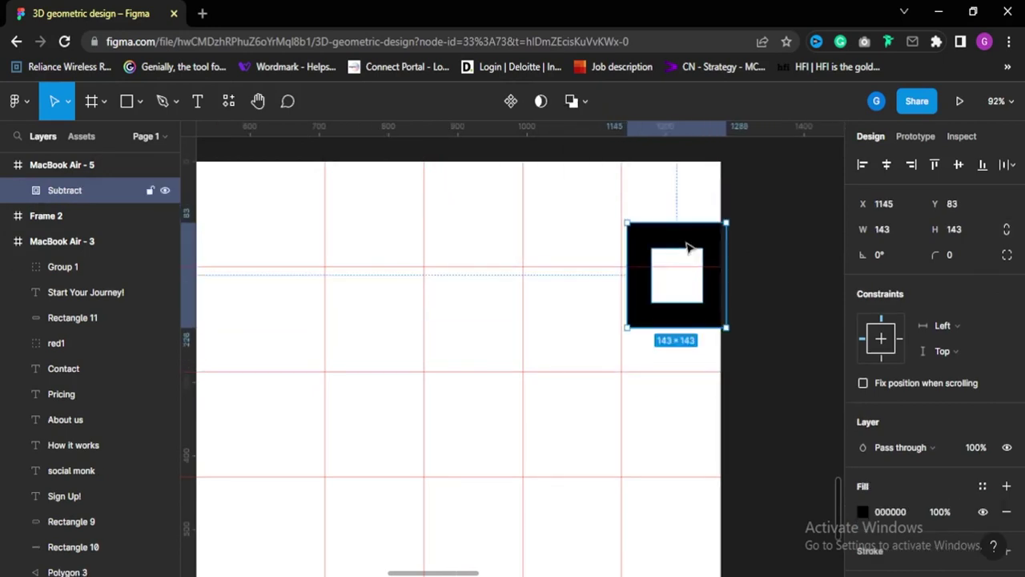
{"action": "key", "text": "ctrl+z"}
{"action": "scroll", "coordinate": [724, 355], "scroll_direction": "down", "scroll_amount": 5}
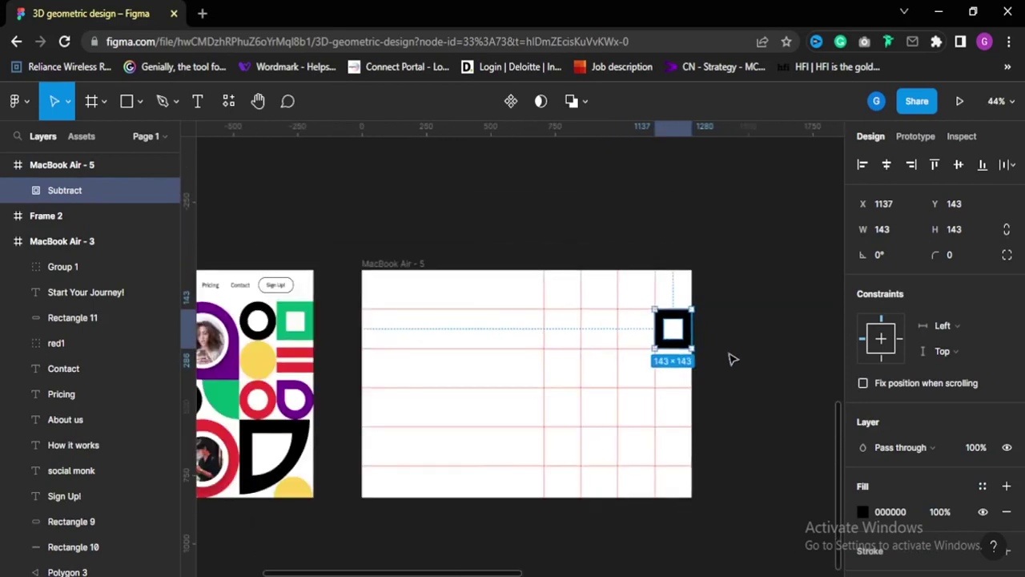
{"action": "scroll", "coordinate": [620, 328], "scroll_direction": "up", "scroll_amount": 3}
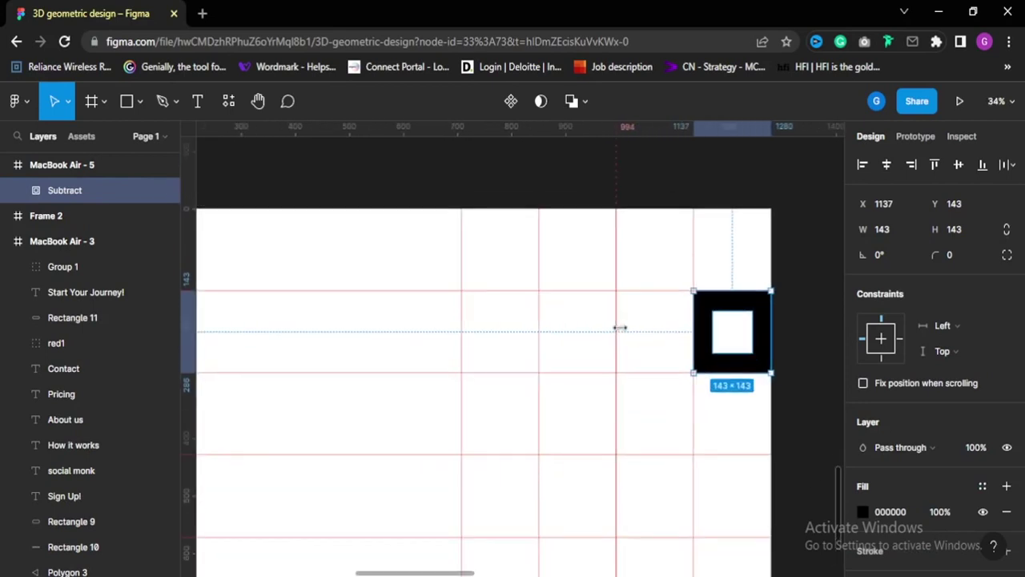
{"action": "scroll", "coordinate": [620, 328], "scroll_direction": "down", "scroll_amount": 3}
{"action": "left_click", "coordinate": [608, 240]}
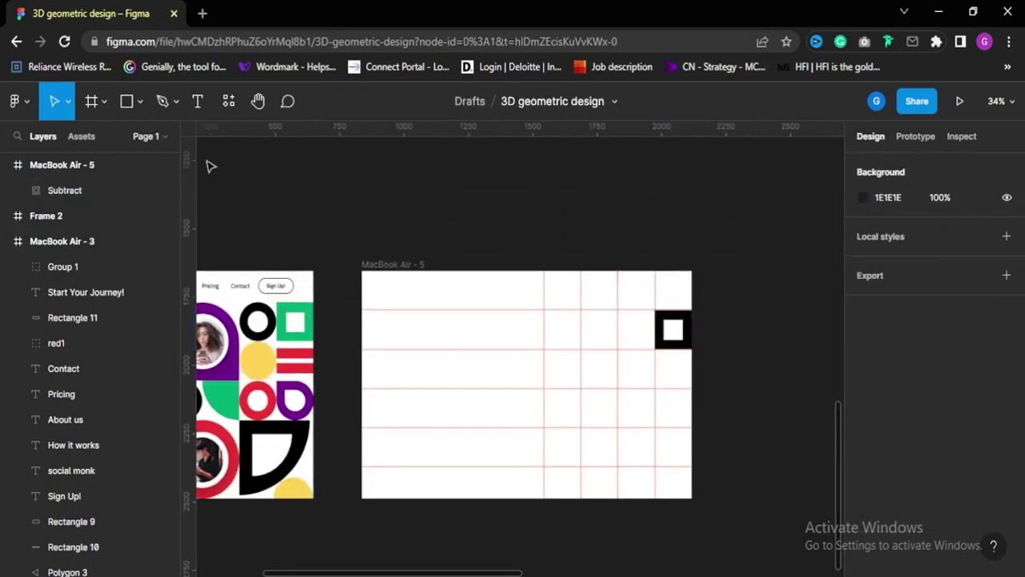
Draw a 143 × 143 circle in the grid cell directly left of the hollow black square
{"action": "left_click", "coordinate": [140, 101]}
{"action": "left_click", "coordinate": [133, 199]}
{"action": "scroll", "coordinate": [664, 367], "scroll_direction": "up", "scroll_amount": 2}
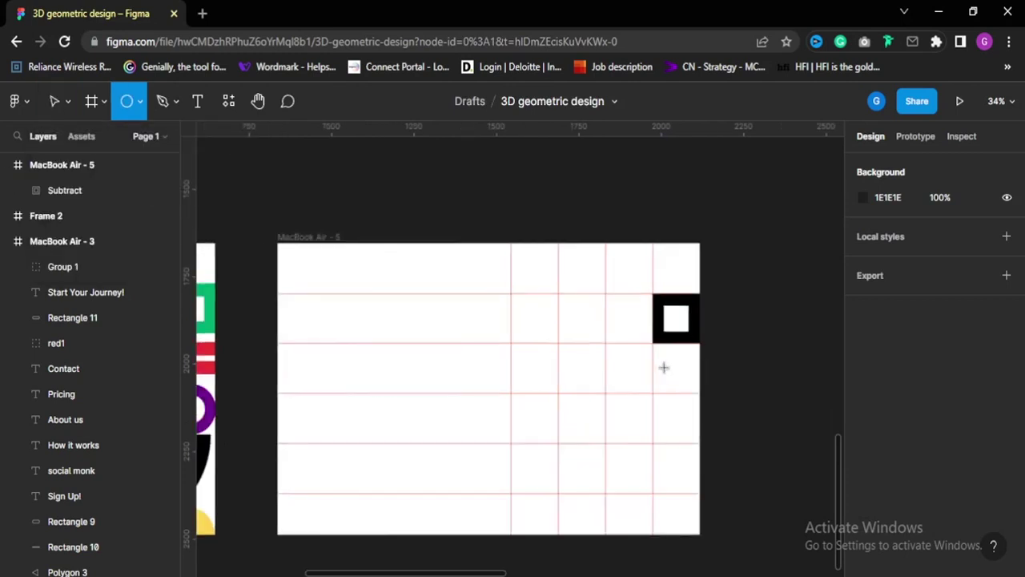
{"action": "scroll", "coordinate": [664, 367], "scroll_direction": "up", "scroll_amount": 3}
{"action": "left_click_drag", "start_coordinate": [540, 216], "coordinate": [617, 325]}
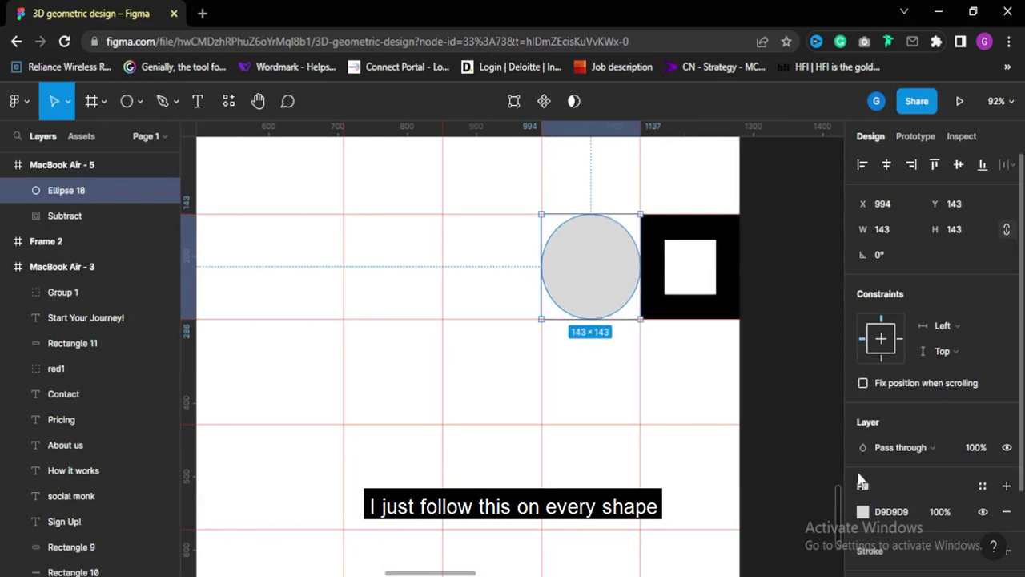
Fill the new circle with black
{"action": "left_click", "coordinate": [863, 511]}
{"action": "left_click_drag", "start_coordinate": [699, 352], "coordinate": [666, 469]}
{"action": "key", "text": "Escape"}
Duplicate the black circle and scale the copy down to 77 × 77, placed at the circle's center
{"action": "scroll", "coordinate": [665, 301], "scroll_direction": "up", "scroll_amount": 1}
{"action": "key", "text": "ctrl+c"}
{"action": "key", "text": "ctrl+v"}
{"action": "left_click_drag", "start_coordinate": [634, 326], "coordinate": [581, 266]}
{"action": "left_click_drag", "start_coordinate": [558, 246], "coordinate": [584, 274]}
Fill the smaller circle with white (FFFFFF) sampled from the canvas
{"action": "key", "text": "i"}
{"action": "left_click", "coordinate": [634, 334]}
{"action": "scroll", "coordinate": [630, 336], "scroll_direction": "down", "scroll_amount": 3}
{"action": "scroll", "coordinate": [617, 331], "scroll_direction": "up", "scroll_amount": 3}
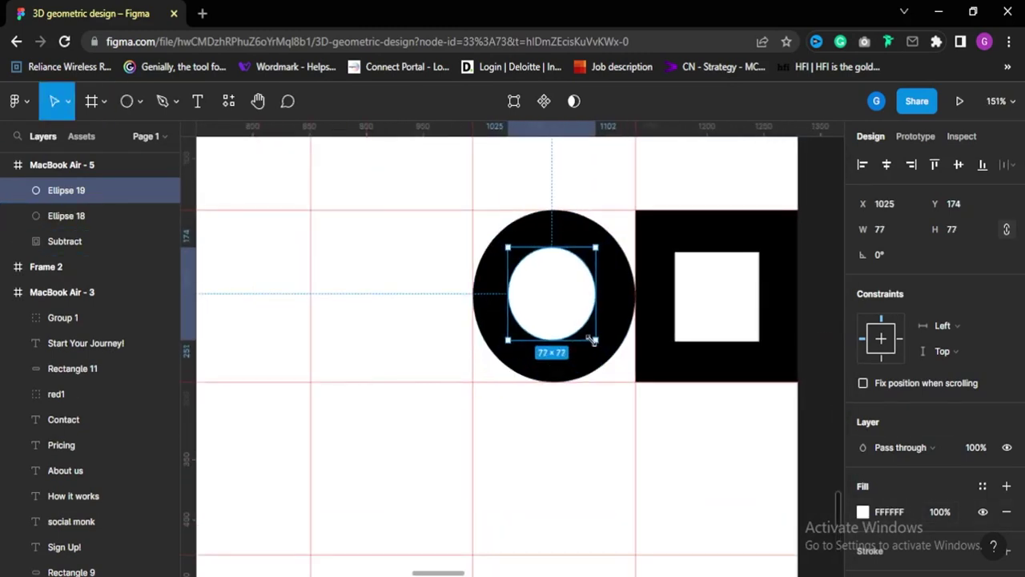
Subtract the small white circle from the black circle beside the hollow square to form a ring
{"action": "left_click", "coordinate": [618, 332], "text": "shift"}
{"action": "left_click", "coordinate": [593, 421]}
{"action": "scroll", "coordinate": [592, 421], "scroll_direction": "down", "scroll_amount": 5}
{"action": "scroll", "coordinate": [596, 411], "scroll_direction": "up", "scroll_amount": 4}
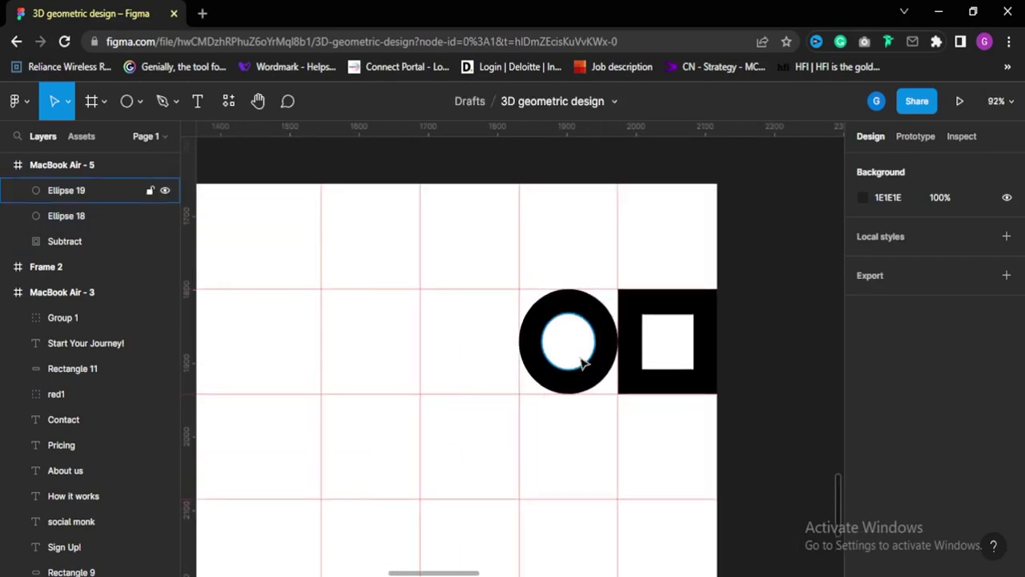
{"action": "left_click", "coordinate": [582, 362]}
{"action": "left_click", "coordinate": [593, 371], "text": "shift"}
{"action": "left_click", "coordinate": [590, 102]}
{"action": "left_click", "coordinate": [579, 163]}
{"action": "left_click", "coordinate": [673, 456]}
{"action": "scroll", "coordinate": [674, 457], "scroll_direction": "down", "scroll_amount": 2}
{"action": "scroll", "coordinate": [673, 401], "scroll_direction": "down", "scroll_amount": 3}
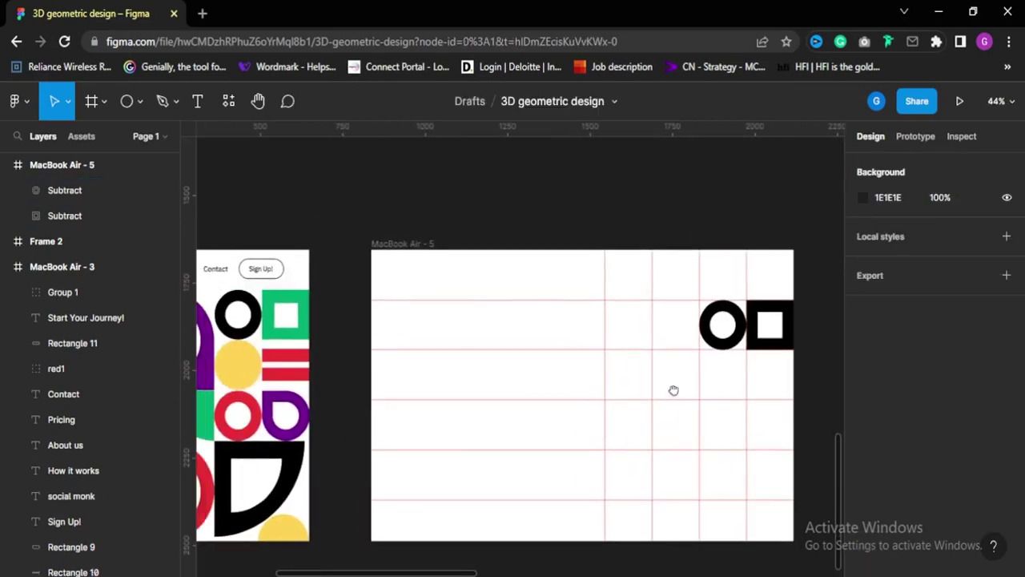
Draw a 143 × 143 circle in the grid cell directly below the black ring, fitted to the guides
{"action": "left_click", "coordinate": [140, 101]}
{"action": "left_click", "coordinate": [91, 197]}
{"action": "scroll", "coordinate": [723, 378], "scroll_direction": "up", "scroll_amount": 3}
{"action": "left_click_drag", "start_coordinate": [701, 354], "coordinate": [744, 398]}
{"action": "left_click_drag", "start_coordinate": [702, 354], "coordinate": [674, 324]}
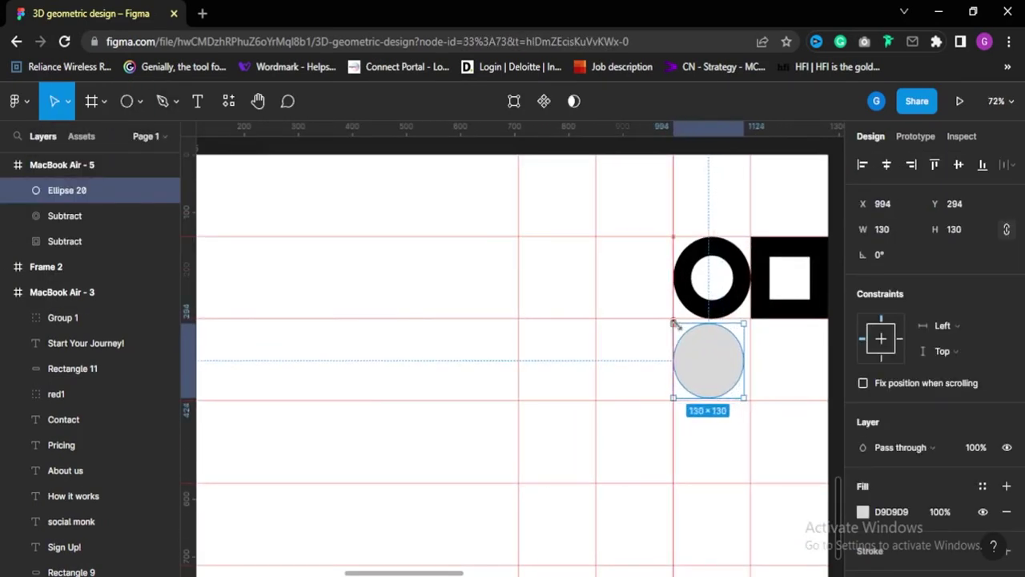
{"action": "scroll", "coordinate": [767, 414], "scroll_direction": "up", "scroll_amount": 3}
{"action": "left_click_drag", "start_coordinate": [718, 222], "coordinate": [726, 213]}
{"action": "left_click_drag", "start_coordinate": [726, 379], "coordinate": [731, 383]}
{"action": "scroll", "coordinate": [631, 351], "scroll_direction": "down", "scroll_amount": 2}
Fill the new circle below the ring with black (000000) from the document colors
{"action": "left_click", "coordinate": [864, 512]}
{"action": "left_click", "coordinate": [686, 501]}
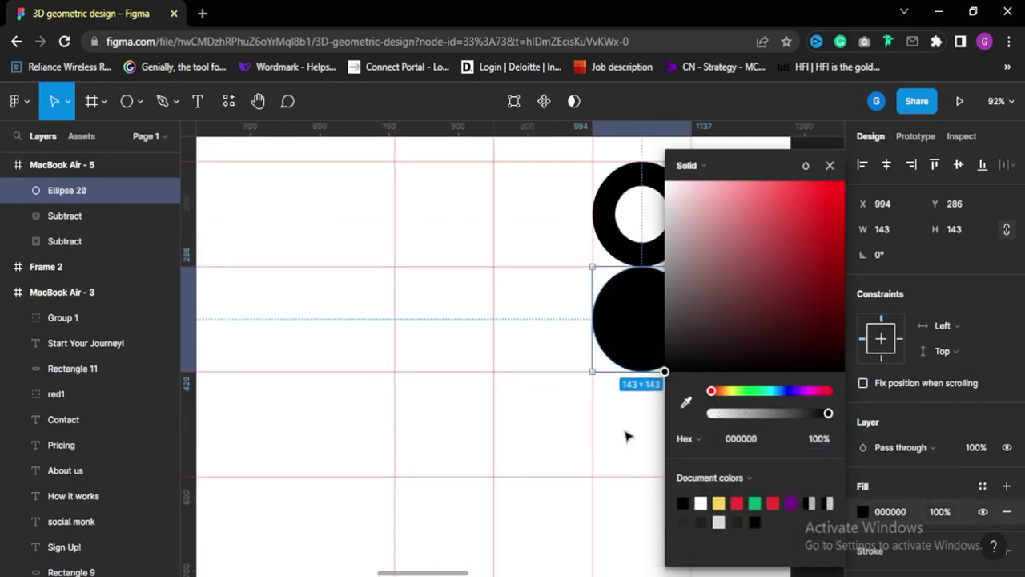
{"action": "left_click", "coordinate": [626, 433]}
Duplicate the black ring into the grid cell directly below the solid black circle
{"action": "scroll", "coordinate": [649, 423], "scroll_direction": "down", "scroll_amount": 4}
{"action": "scroll", "coordinate": [638, 375], "scroll_direction": "up", "scroll_amount": 1}
{"action": "left_click_drag", "start_coordinate": [643, 354], "coordinate": [642, 453], "text": "alt"}
{"action": "left_click", "coordinate": [707, 438]}
{"action": "scroll", "coordinate": [707, 439], "scroll_direction": "down", "scroll_amount": 2}
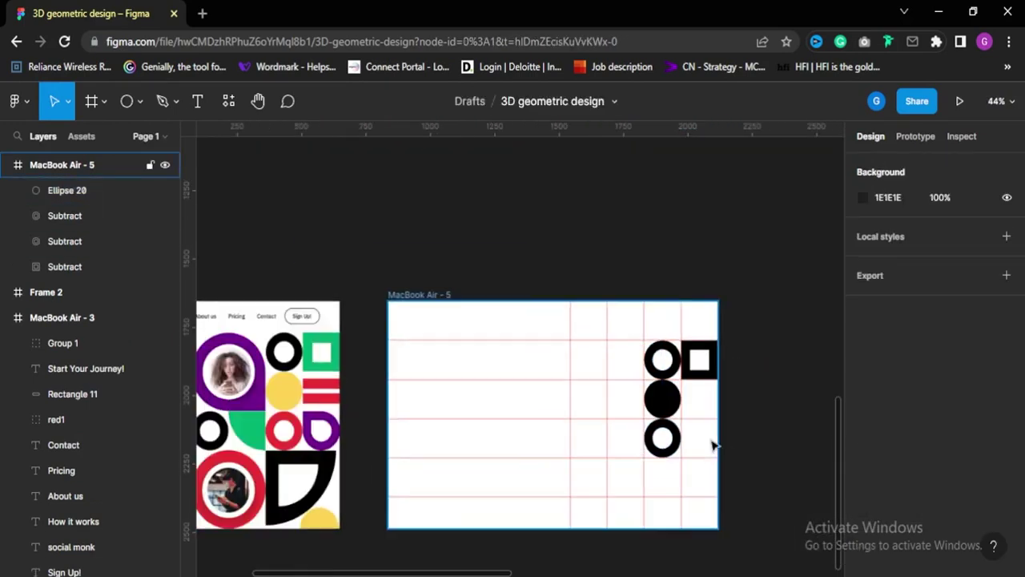
Duplicate the solid black circle into the cell right of the lower ring, at X 1137, Y 429
{"action": "scroll", "coordinate": [749, 442], "scroll_direction": "up", "scroll_amount": 4}
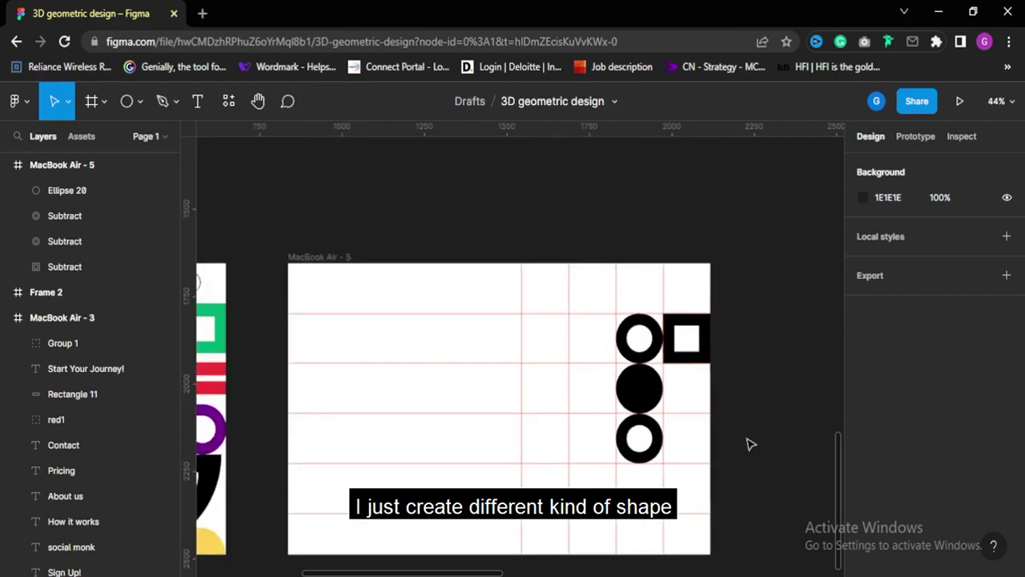
{"action": "left_click", "coordinate": [585, 370]}
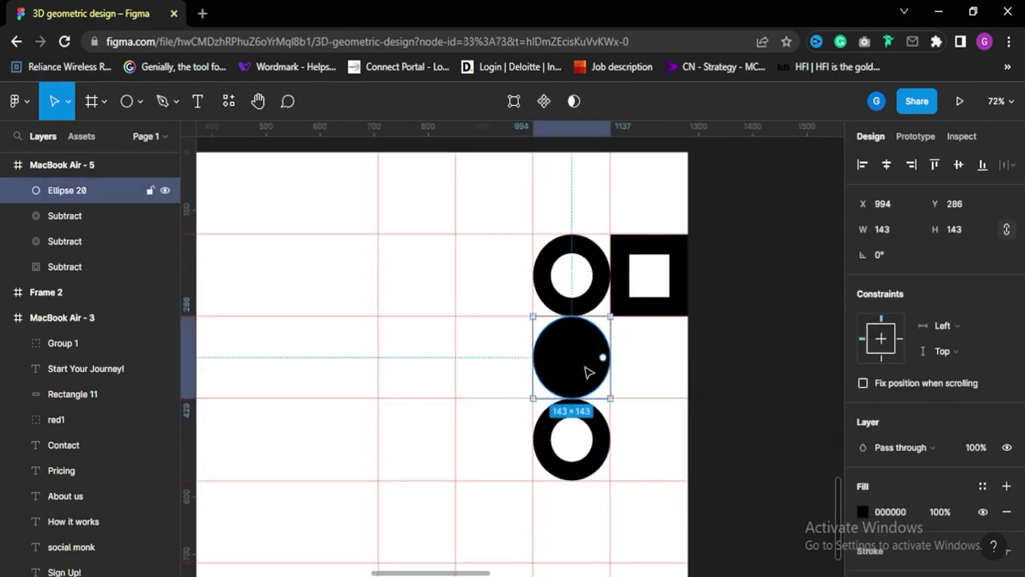
{"action": "left_click_drag", "start_coordinate": [582, 364], "coordinate": [657, 447]}
{"action": "scroll", "coordinate": [655, 445], "scroll_direction": "up", "scroll_amount": 3}
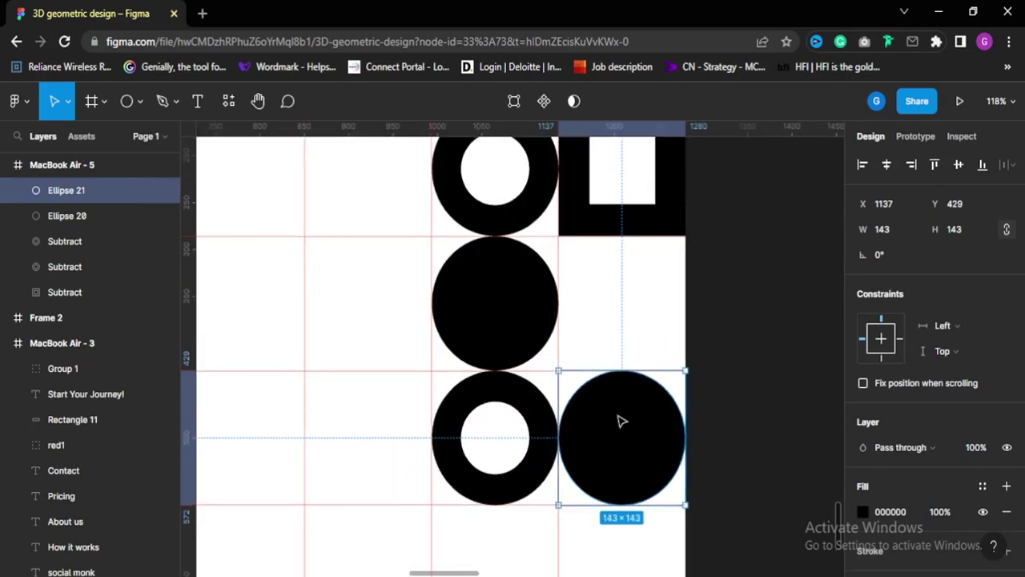
Add an anchor point with the Pen tool midway along the upper-left arc of the new circle
{"action": "double_click", "coordinate": [622, 420]}
{"action": "scroll", "coordinate": [592, 416], "scroll_direction": "up", "scroll_amount": 3}
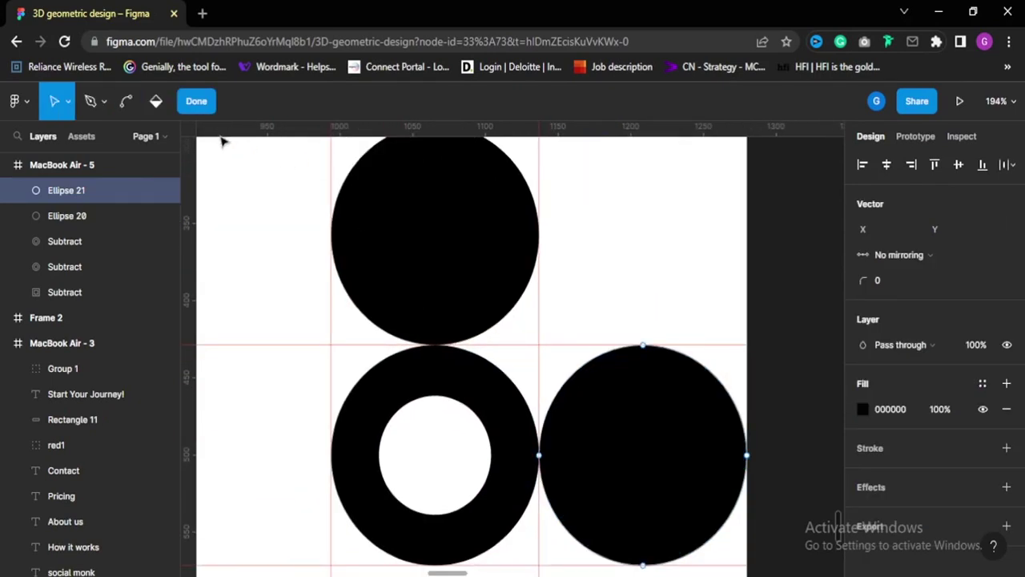
{"action": "left_click", "coordinate": [90, 104]}
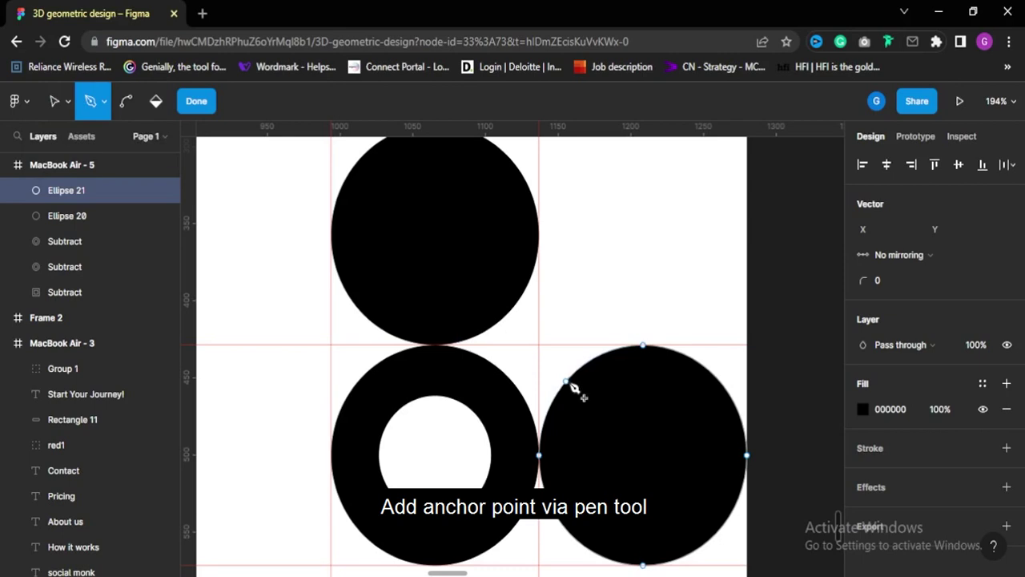
{"action": "left_click", "coordinate": [566, 382]}
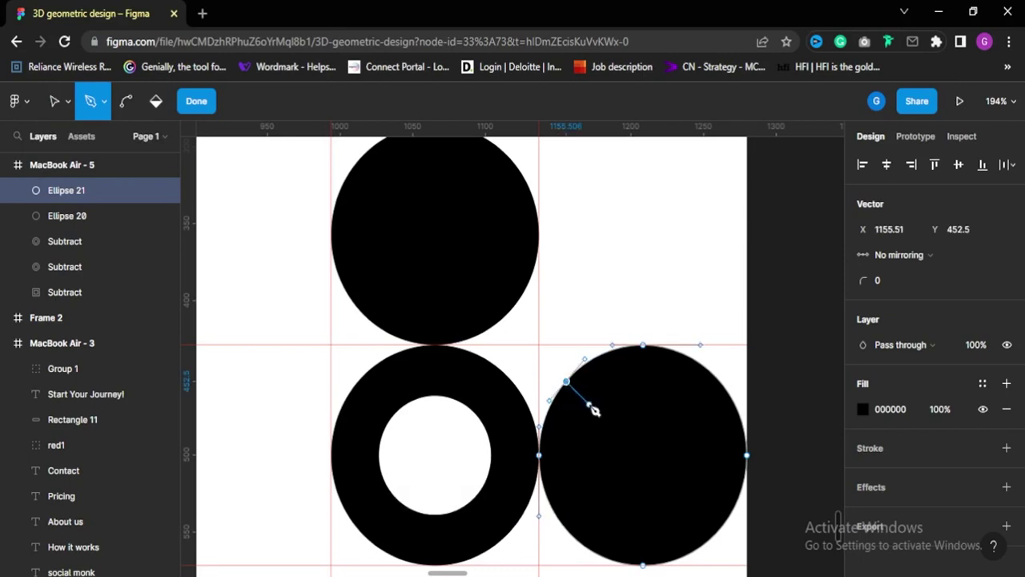
{"action": "key", "text": "v"}
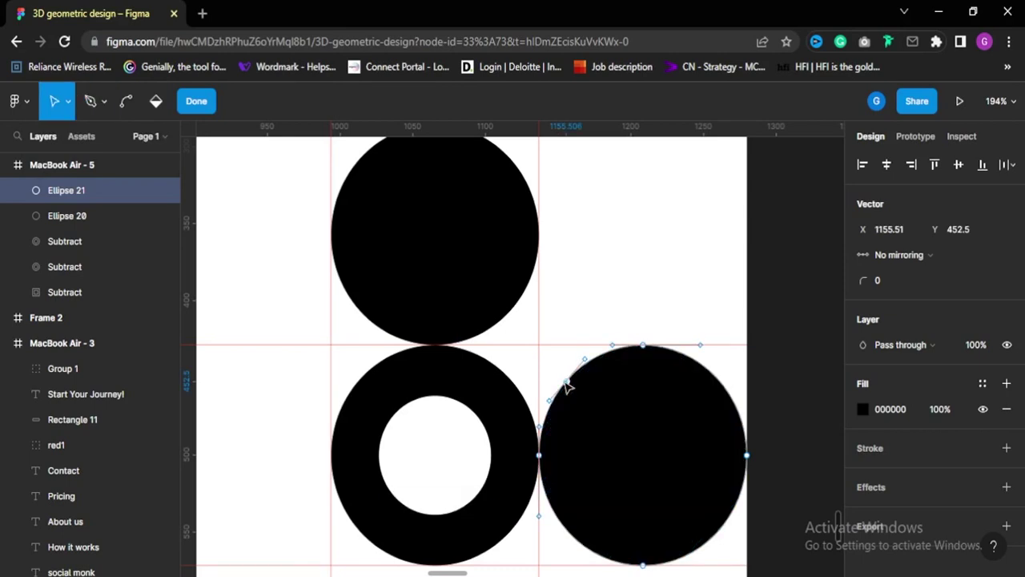
Move the added anchor point to the cell's upper-left corner at X 1137, Y 429 to form a teardrop
{"action": "key", "text": "ctrl+z"}
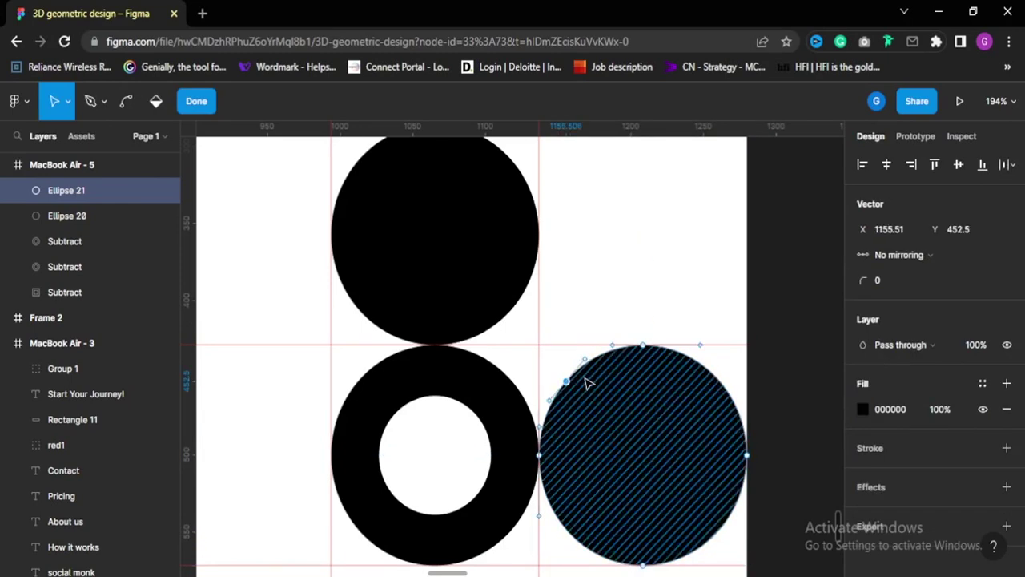
{"action": "scroll", "coordinate": [586, 381], "scroll_direction": "up", "scroll_amount": 5}
{"action": "left_click_drag", "start_coordinate": [522, 386], "coordinate": [430, 265]}
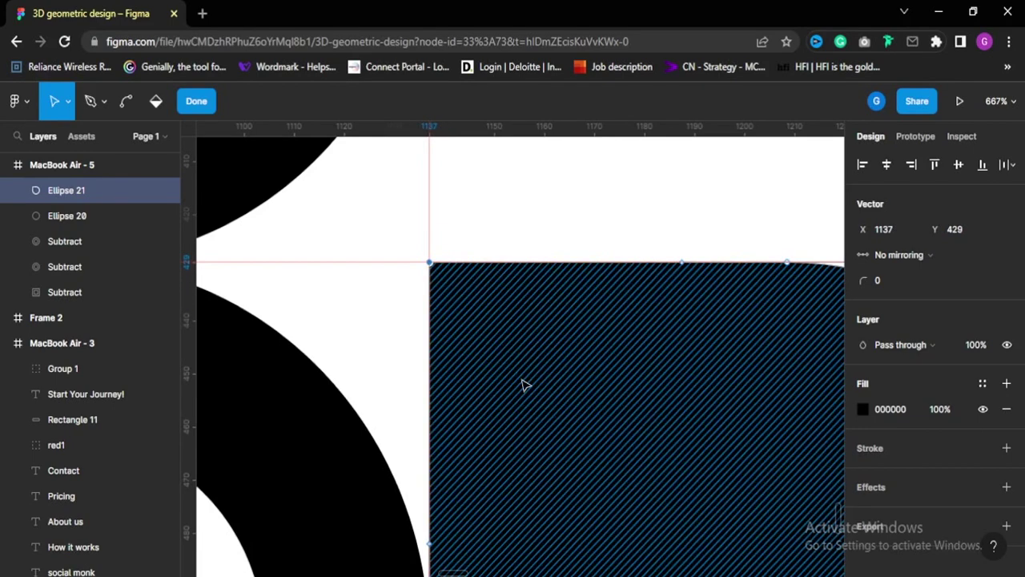
{"action": "scroll", "coordinate": [521, 385], "scroll_direction": "down", "scroll_amount": 8}
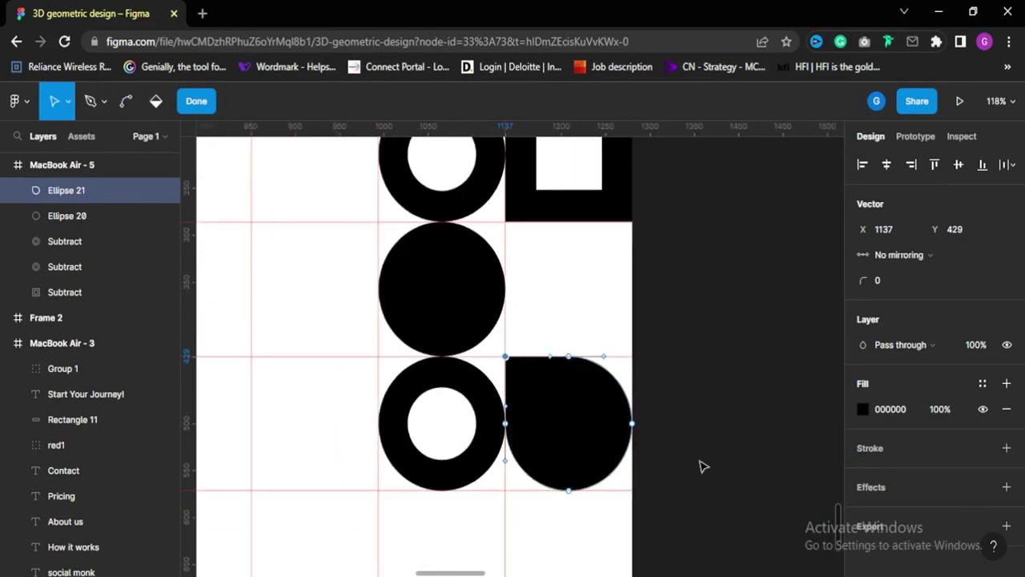
{"action": "key", "text": "Escape"}
Duplicate the black teardrop, scale the copy down inside the original, and fill it with white sampled from the canvas
{"action": "scroll", "coordinate": [703, 466], "scroll_direction": "left", "scroll_amount": 2}
{"action": "key", "text": "ctrl+v"}
{"action": "left_click_drag", "start_coordinate": [742, 448], "coordinate": [665, 379]}
{"action": "key", "text": "i"}
{"action": "left_click", "coordinate": [446, 390]}
{"action": "scroll", "coordinate": [726, 421], "scroll_direction": "up", "scroll_amount": 2}
{"action": "left_click_drag", "start_coordinate": [610, 313], "coordinate": [618, 320]}
Center the white teardrop on the black one horizontally and vertically, and scale it down slightly
{"action": "left_click", "coordinate": [608, 319], "text": "shift"}
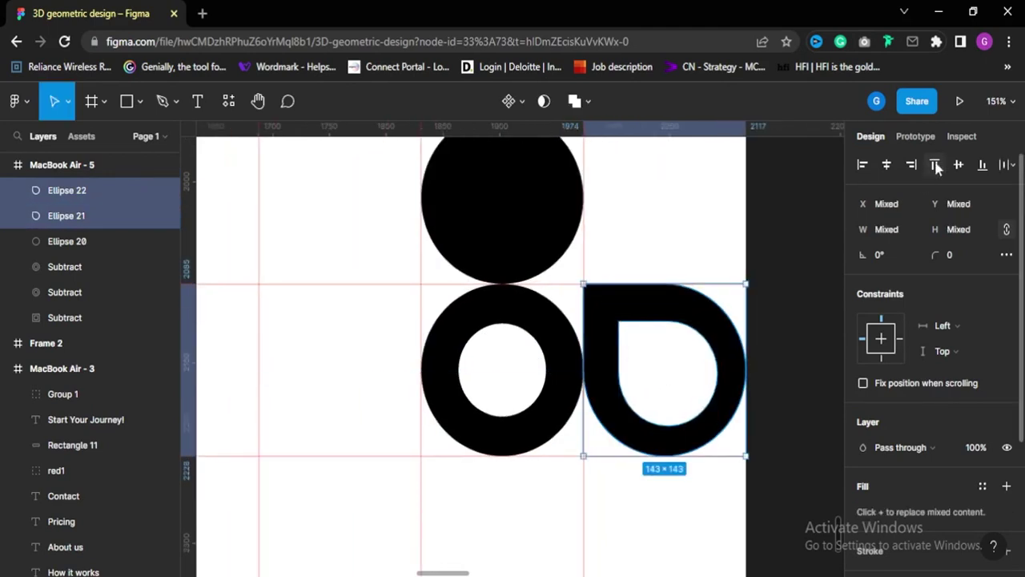
{"action": "left_click", "coordinate": [887, 164]}
{"action": "left_click", "coordinate": [959, 164]}
{"action": "left_click", "coordinate": [691, 390]}
{"action": "left_click_drag", "start_coordinate": [714, 423], "coordinate": [705, 412]}
{"action": "left_click", "coordinate": [730, 396], "text": "shift"}
{"action": "scroll", "coordinate": [761, 298], "scroll_direction": "down", "scroll_amount": 7}
{"action": "left_click", "coordinate": [772, 337]}
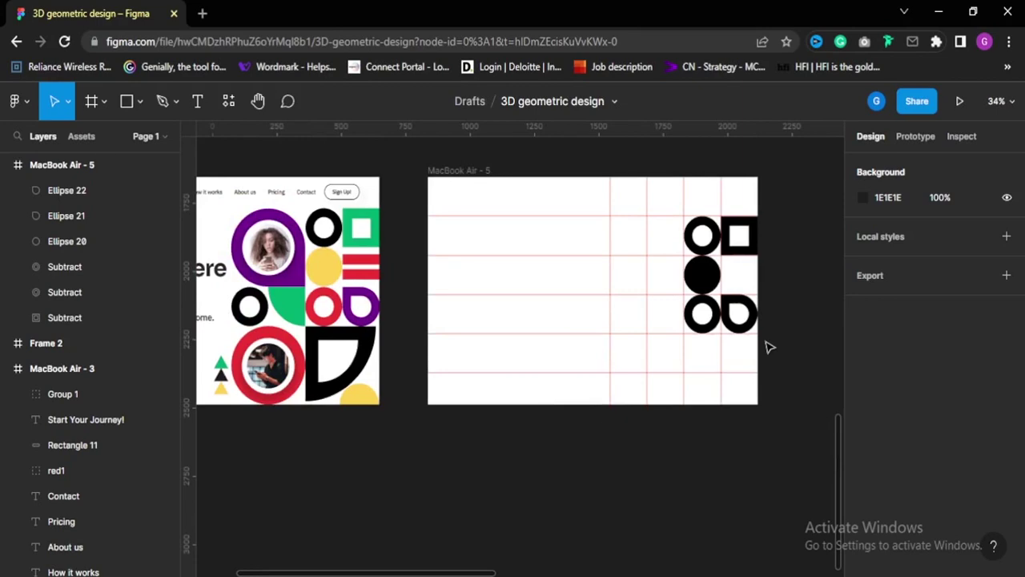
Duplicate the solid black circle into the cell left of the lower ring, at X 851, Y 429
{"action": "scroll", "coordinate": [703, 345], "scroll_direction": "up", "scroll_amount": 3}
{"action": "left_click", "coordinate": [708, 246]}
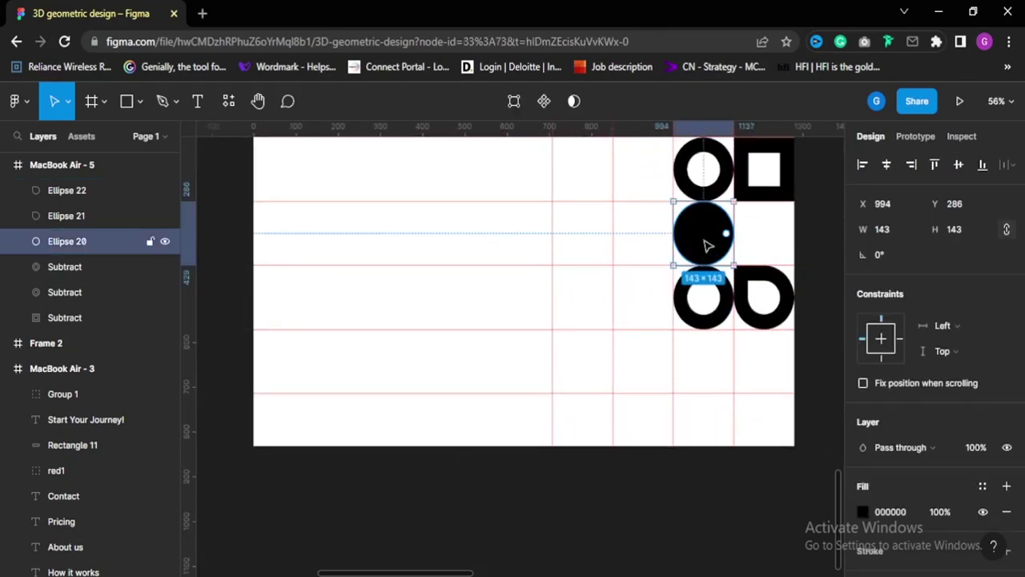
{"action": "scroll", "coordinate": [708, 244], "scroll_direction": "down", "scroll_amount": 3}
{"action": "scroll", "coordinate": [709, 246], "scroll_direction": "up", "scroll_amount": 3}
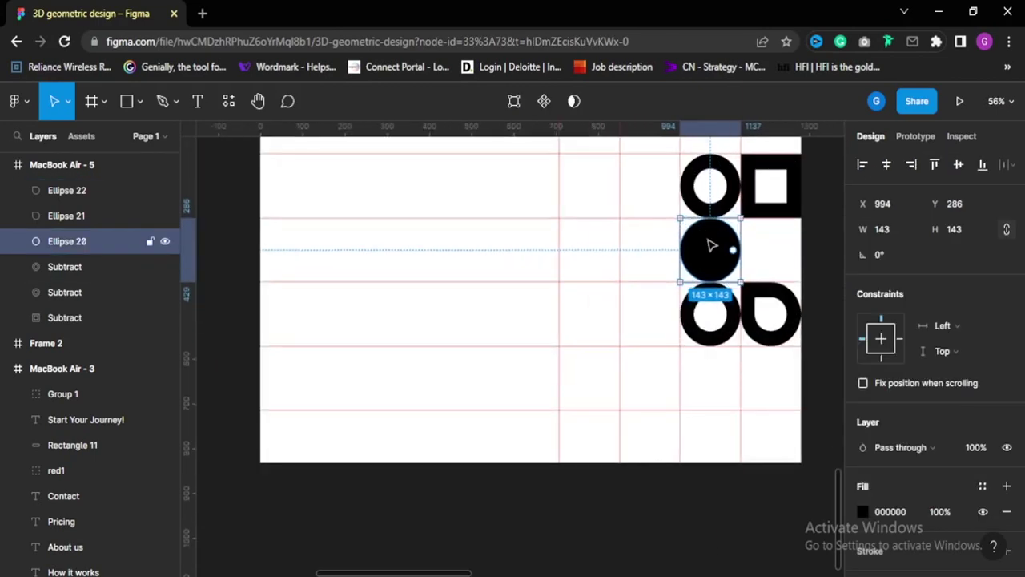
{"action": "left_click_drag", "start_coordinate": [716, 251], "coordinate": [652, 317]}
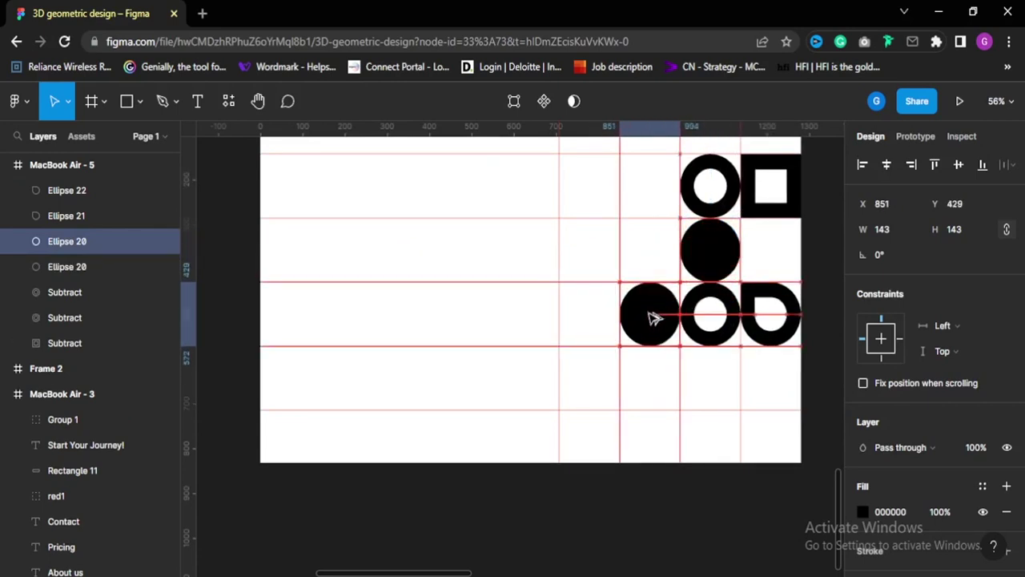
{"action": "scroll", "coordinate": [652, 318], "scroll_direction": "up", "scroll_amount": 3}
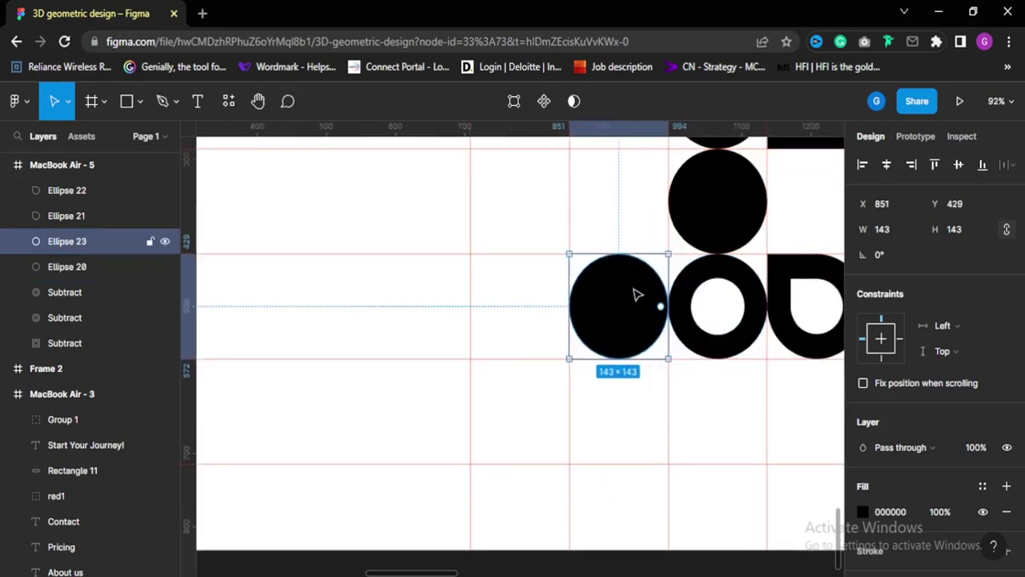
Delete the top and right anchor points of the new circle, leaving only its lower-left arc
{"action": "double_click", "coordinate": [637, 295]}
{"action": "scroll", "coordinate": [662, 297], "scroll_direction": "up", "scroll_amount": 3}
{"action": "scroll", "coordinate": [662, 297], "scroll_direction": "up", "scroll_amount": 3}
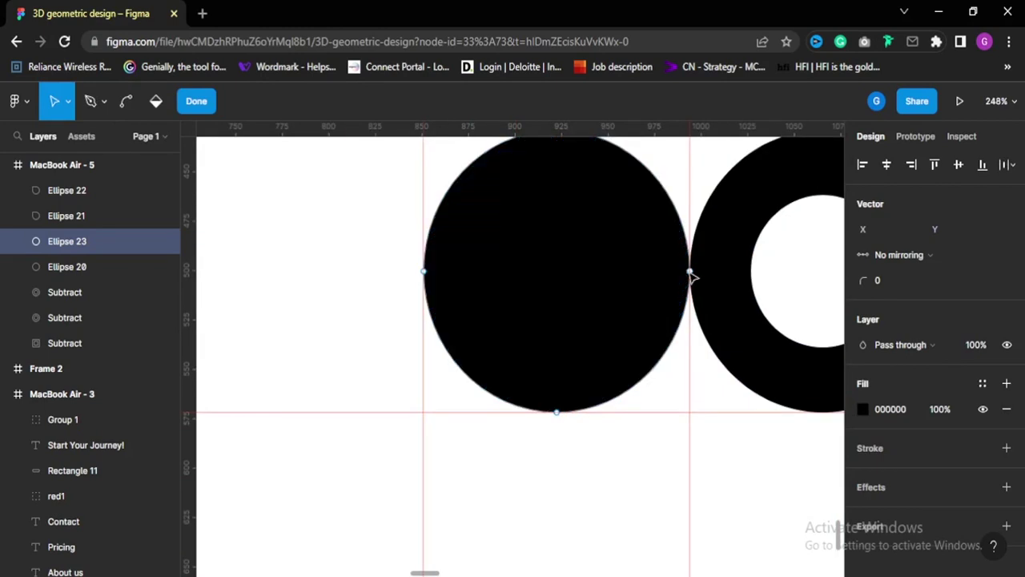
{"action": "key", "text": "Delete"}
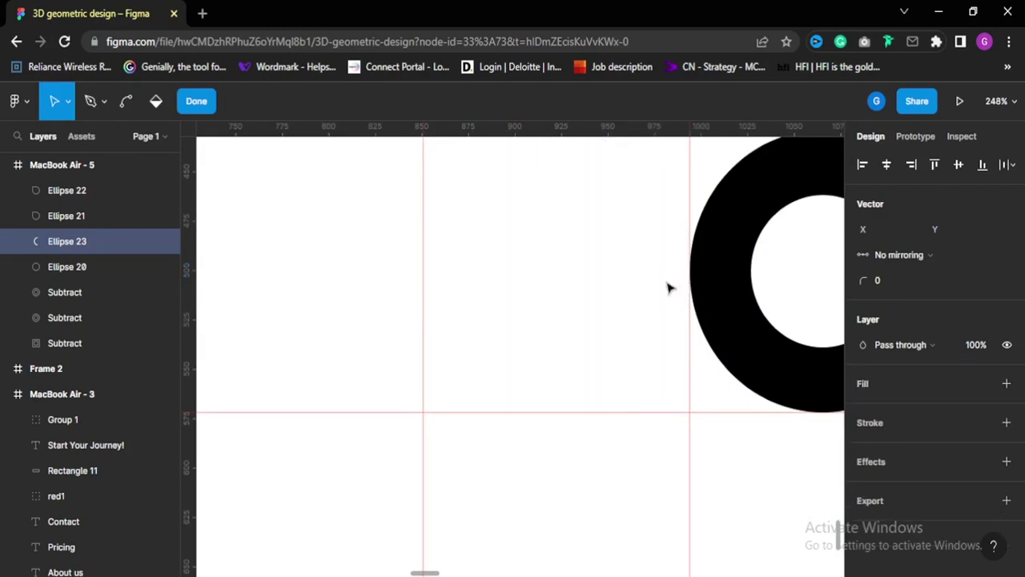
{"action": "scroll", "coordinate": [626, 453], "scroll_direction": "down", "scroll_amount": 5}
{"action": "key", "text": "Delete"}
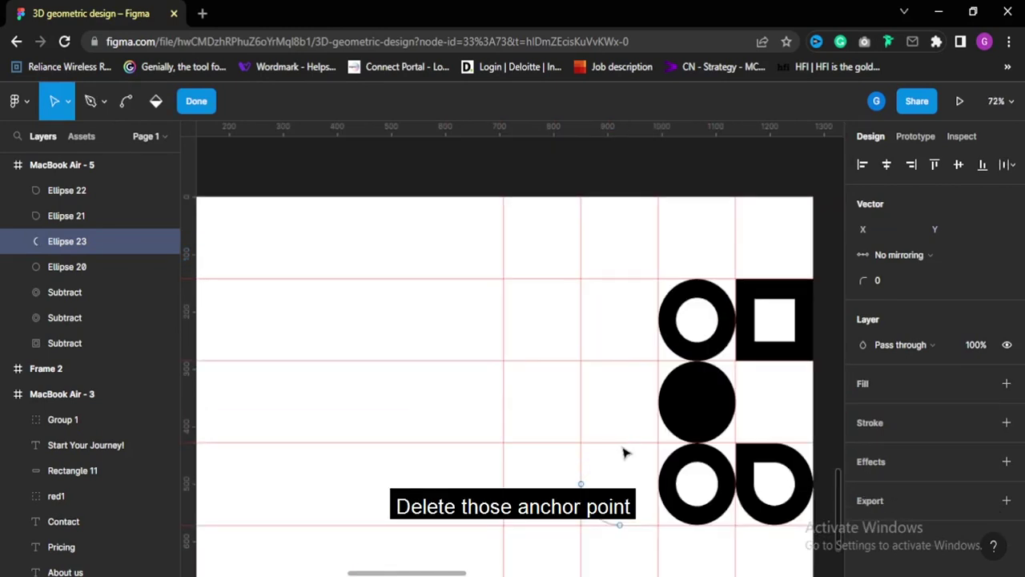
Close the remaining arc with the Pen tool through a square upper-right corner to make a 71.5 × 71.5 quarter circle
{"action": "key", "text": "p"}
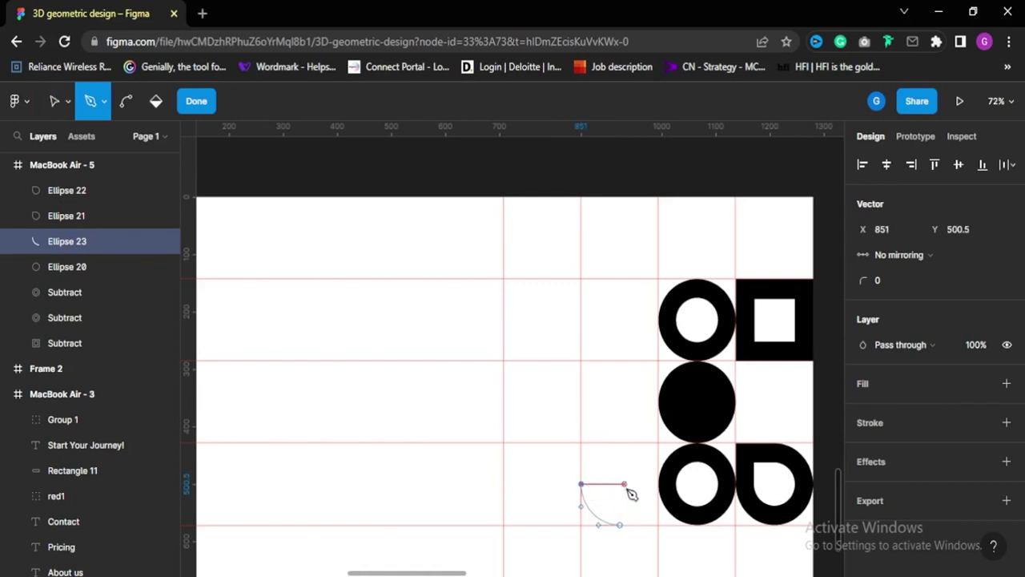
{"action": "left_click", "coordinate": [621, 485]}
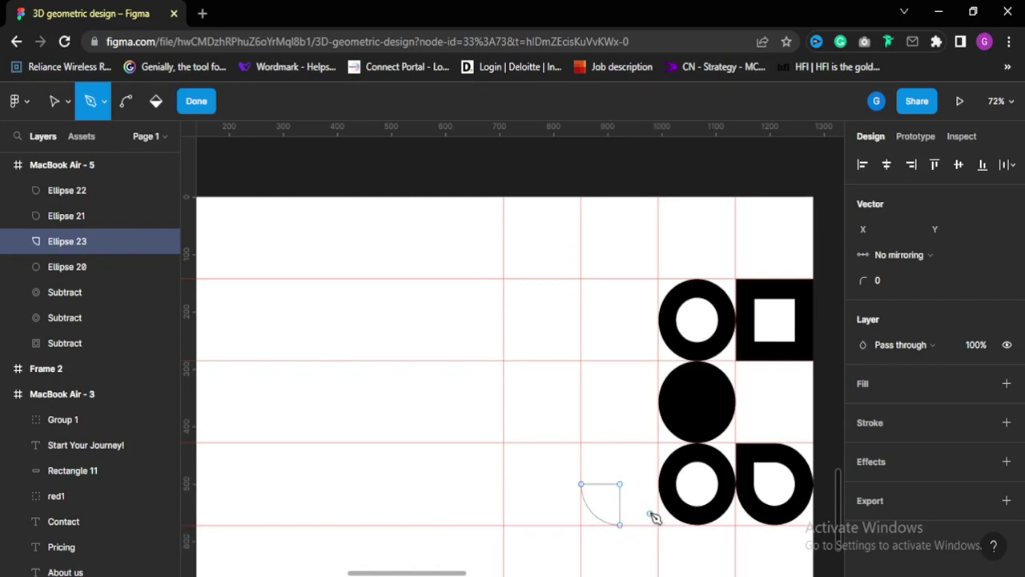
{"action": "key", "text": "Escape"}
{"action": "key", "text": "Escape"}
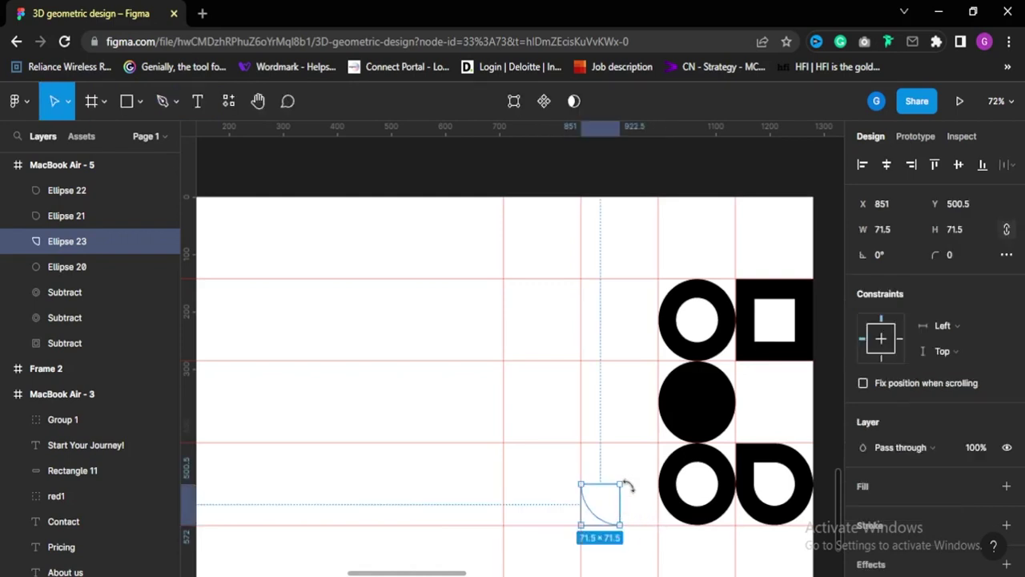
Fill the quarter circle with black sampled from the solid circle and scale it up to fill its grid cell
{"action": "key", "text": "i"}
{"action": "left_click", "coordinate": [702, 416]}
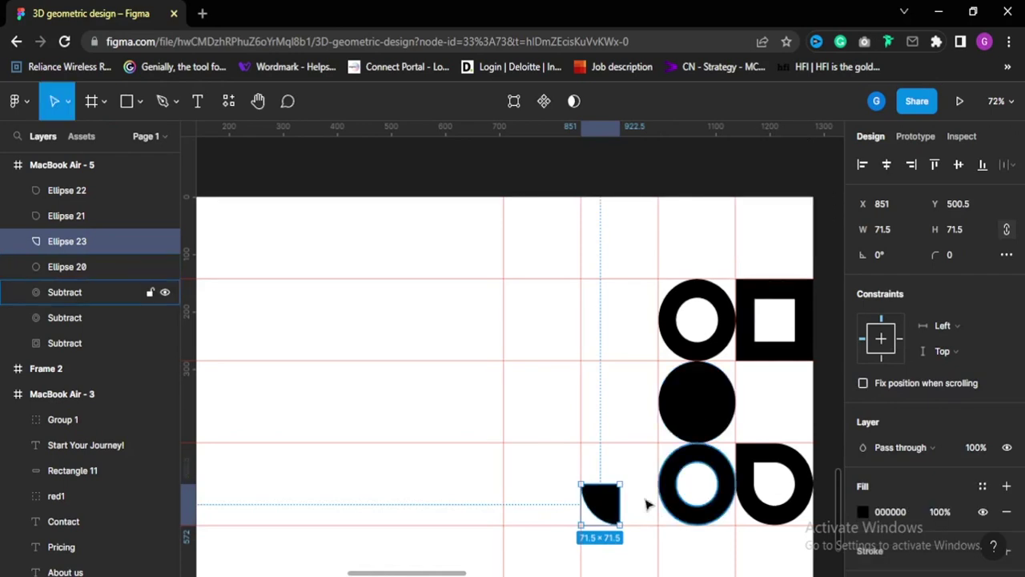
{"action": "left_click", "coordinate": [632, 502]}
{"action": "left_click", "coordinate": [609, 500]}
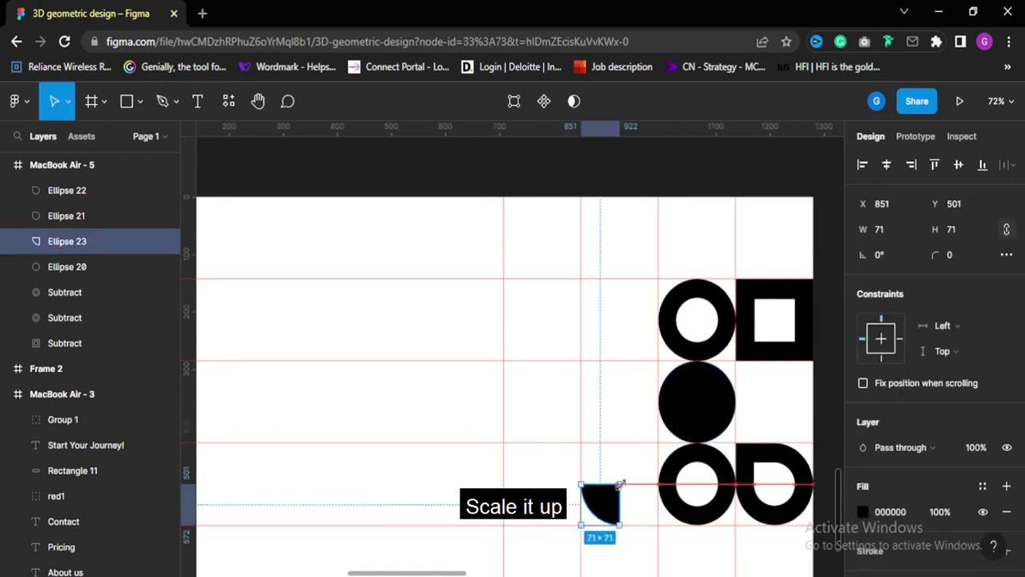
{"action": "left_click_drag", "start_coordinate": [620, 484], "coordinate": [587, 439]}
Duplicate the black ring into the cell left of the quarter circle, at X 708, Y 429
{"action": "scroll", "coordinate": [631, 491], "scroll_direction": "down", "scroll_amount": 3}
{"action": "scroll", "coordinate": [606, 553], "scroll_direction": "up", "scroll_amount": 2}
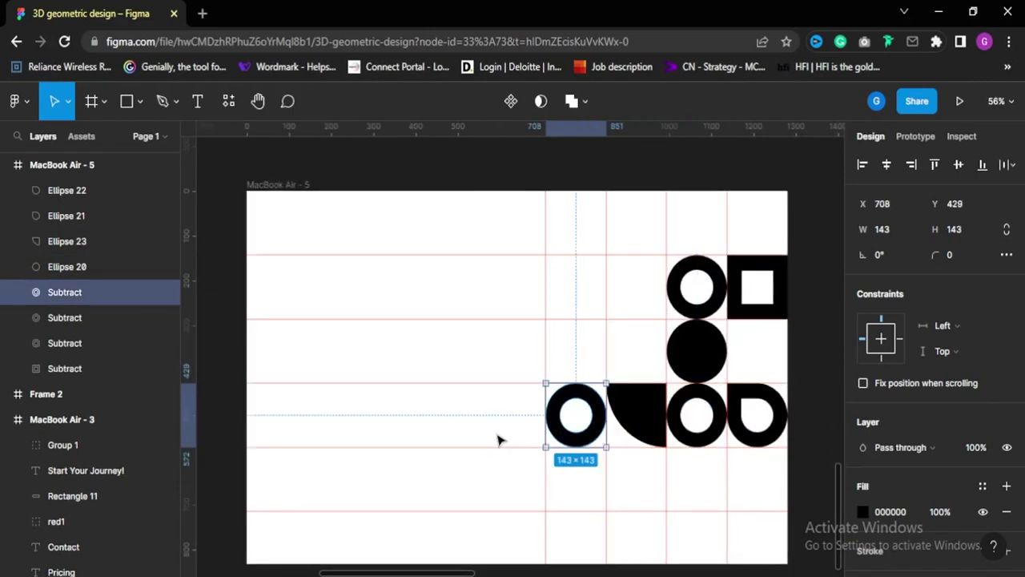
{"action": "left_click", "coordinate": [497, 440]}
Duplicate the black teardrop above the quarter circle and left ring, at X 780, Y 286
{"action": "scroll", "coordinate": [599, 449], "scroll_direction": "down", "scroll_amount": 3}
{"action": "scroll", "coordinate": [662, 455], "scroll_direction": "up", "scroll_amount": 2}
{"action": "left_click_drag", "start_coordinate": [739, 472], "coordinate": [621, 426]}
{"action": "scroll", "coordinate": [651, 439], "scroll_direction": "down", "scroll_amount": 1}
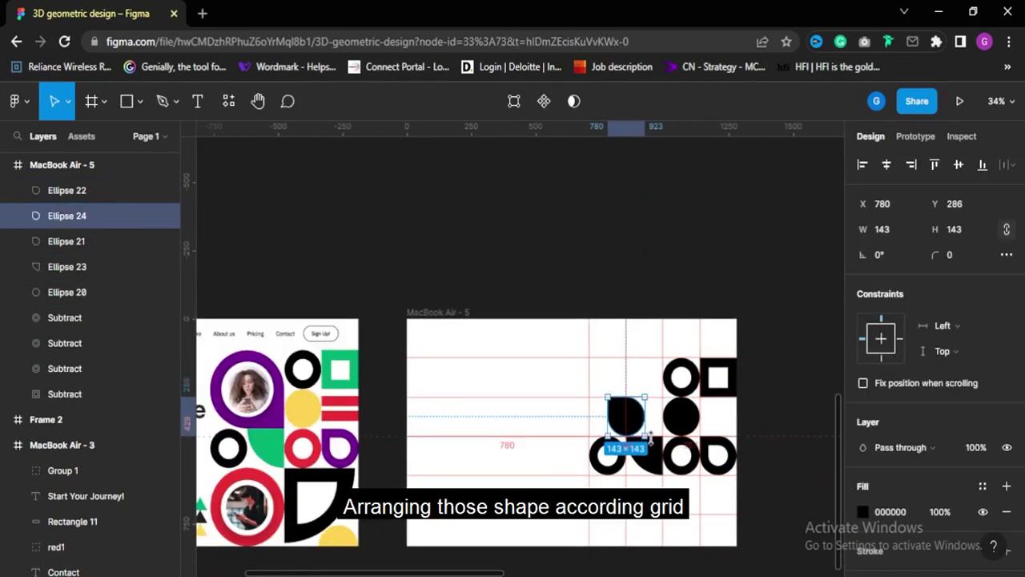
Rotate the teardrop copy 180° and scale it to 287 × 287, fitted to the two-by-two cells left of the upper ring
{"action": "scroll", "coordinate": [653, 399], "scroll_direction": "up", "scroll_amount": 2}
{"action": "left_click_drag", "start_coordinate": [652, 390], "coordinate": [569, 455]}
{"action": "scroll", "coordinate": [632, 435], "scroll_direction": "down", "scroll_amount": 2}
{"action": "left_click_drag", "start_coordinate": [611, 423], "coordinate": [579, 346]}
{"action": "scroll", "coordinate": [630, 434], "scroll_direction": "up", "scroll_amount": 2}
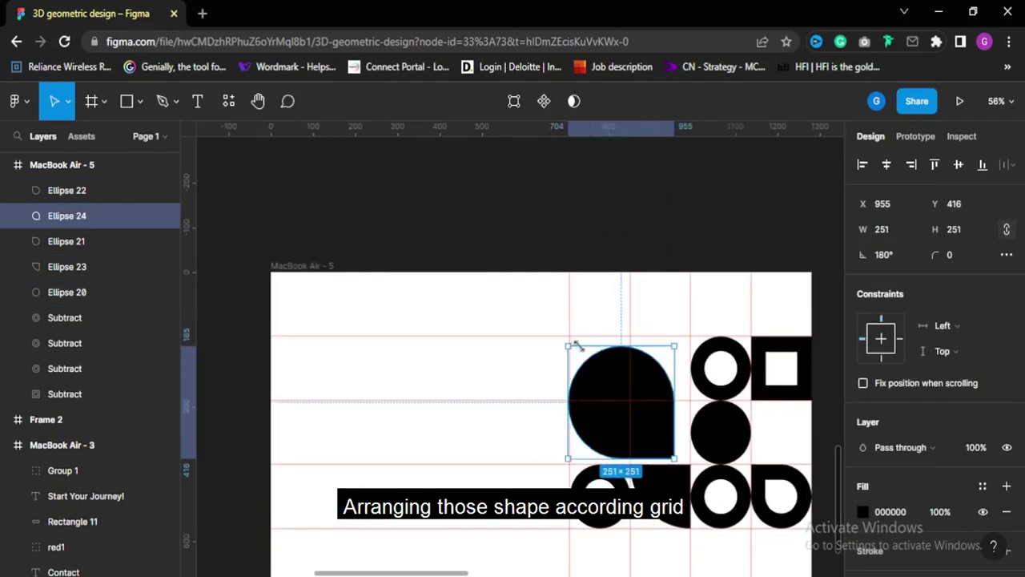
{"action": "scroll", "coordinate": [741, 302], "scroll_direction": "up", "scroll_amount": 1}
{"action": "left_click_drag", "start_coordinate": [655, 357], "coordinate": [667, 347]}
{"action": "scroll", "coordinate": [659, 516], "scroll_direction": "up", "scroll_amount": 2}
{"action": "left_click_drag", "start_coordinate": [674, 490], "coordinate": [684, 501]}
{"action": "scroll", "coordinate": [457, 244], "scroll_direction": "up", "scroll_amount": 1}
{"action": "left_click_drag", "start_coordinate": [427, 232], "coordinate": [422, 229]}
{"action": "scroll", "coordinate": [463, 271], "scroll_direction": "down", "scroll_amount": 3}
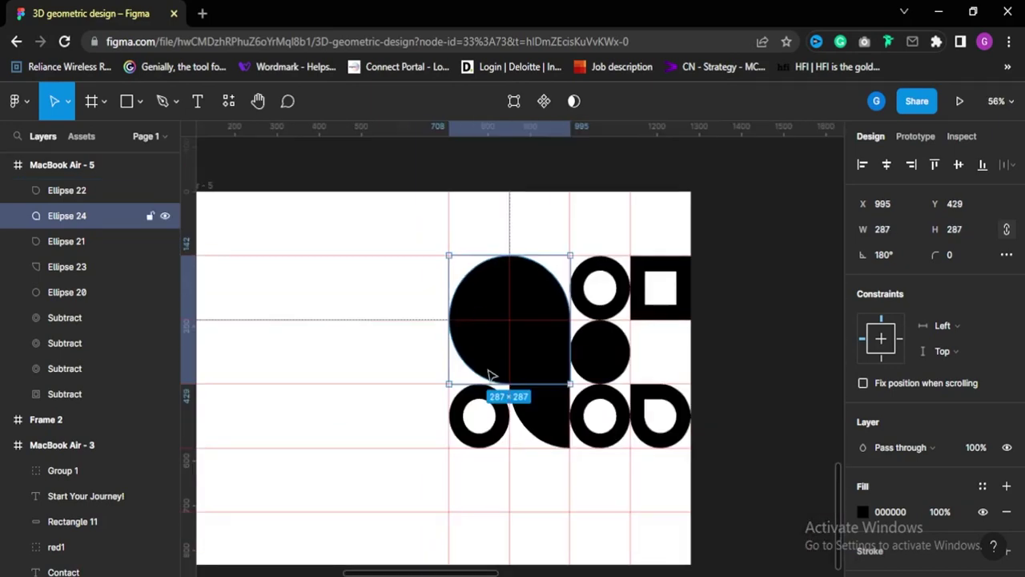
Duplicate the solid black circle below the left ring and quarter circle, and scale it up to span both grid columns
{"action": "scroll", "coordinate": [769, 321], "scroll_direction": "down", "scroll_amount": 3}
{"action": "left_click", "coordinate": [693, 343]}
{"action": "left_click_drag", "start_coordinate": [694, 343], "coordinate": [626, 422]}
{"action": "mouse_move", "coordinate": [639, 428]}
{"action": "left_mouse_down"}
{"action": "mouse_move", "coordinate": [670, 462]}
{"action": "mouse_move", "coordinate": [633, 443]}
{"action": "left_mouse_up"}
{"action": "scroll", "coordinate": [610, 448], "scroll_direction": "up", "scroll_amount": 4}
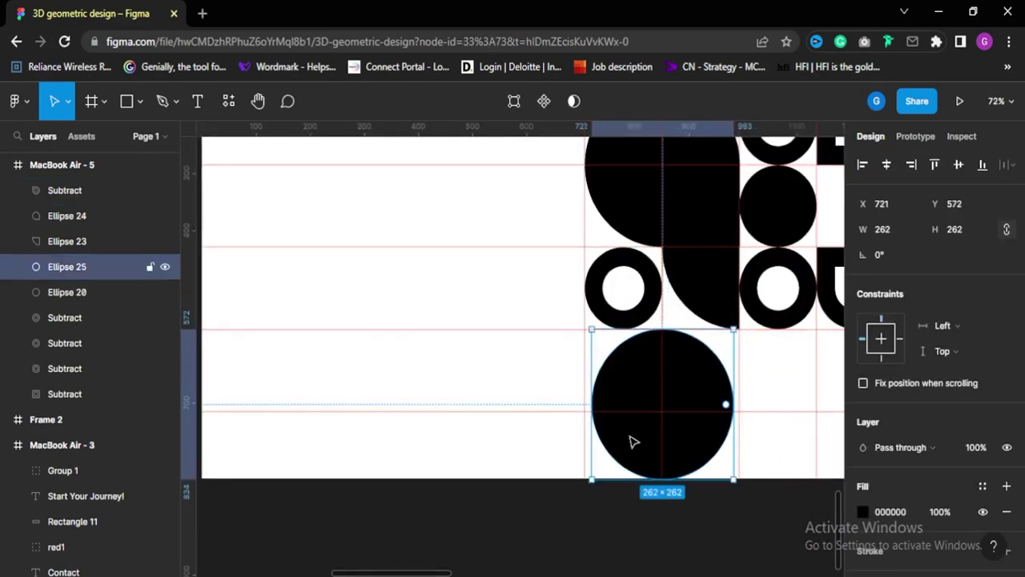
{"action": "left_click_drag", "start_coordinate": [733, 479], "coordinate": [740, 485]}
{"action": "left_click_drag", "start_coordinate": [590, 485], "coordinate": [585, 493]}
{"action": "scroll", "coordinate": [626, 382], "scroll_direction": "down", "scroll_amount": 4}
Duplicate the quarter circle to the frame's bottom-right area, turn its square corner to the upper left, and enlarge it across two columns
{"action": "left_click", "coordinate": [723, 297]}
{"action": "left_click_drag", "start_coordinate": [664, 341], "coordinate": [753, 358]}
{"action": "scroll", "coordinate": [704, 438], "scroll_direction": "up", "scroll_amount": 2}
{"action": "left_click_drag", "start_coordinate": [680, 421], "coordinate": [674, 428]}
{"action": "scroll", "coordinate": [698, 415], "scroll_direction": "down", "scroll_amount": 2}
{"action": "left_click", "coordinate": [753, 469]}
{"action": "scroll", "coordinate": [738, 357], "scroll_direction": "up", "scroll_amount": 3}
{"action": "scroll", "coordinate": [738, 357], "scroll_direction": "down", "scroll_amount": 3}
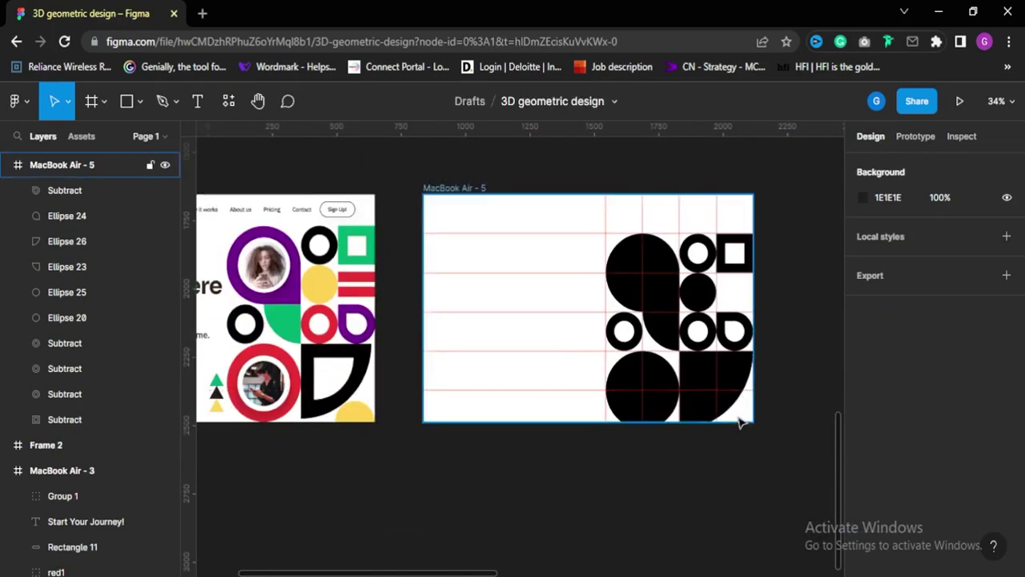
Duplicate the quarter circle at 162 × 162, centre it inside the large bottom-right quarter circle, and fill it white
{"action": "key", "text": "ctrl+v"}
{"action": "scroll", "coordinate": [745, 418], "scroll_direction": "up", "scroll_amount": 3}
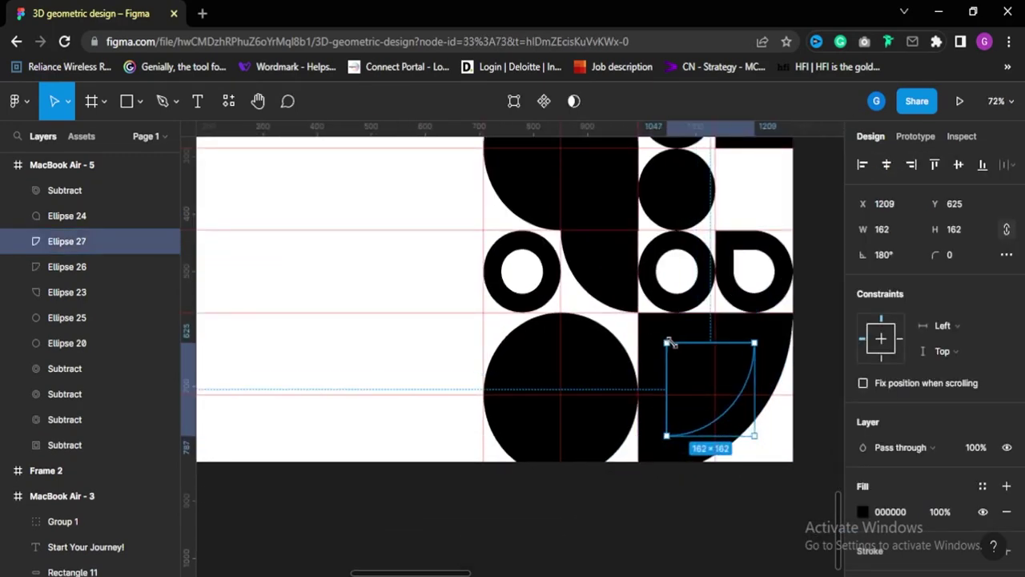
{"action": "left_click", "coordinate": [809, 358]}
{"action": "scroll", "coordinate": [809, 358], "scroll_direction": "down", "scroll_amount": 3}
{"action": "scroll", "coordinate": [809, 358], "scroll_direction": "up", "scroll_amount": 5}
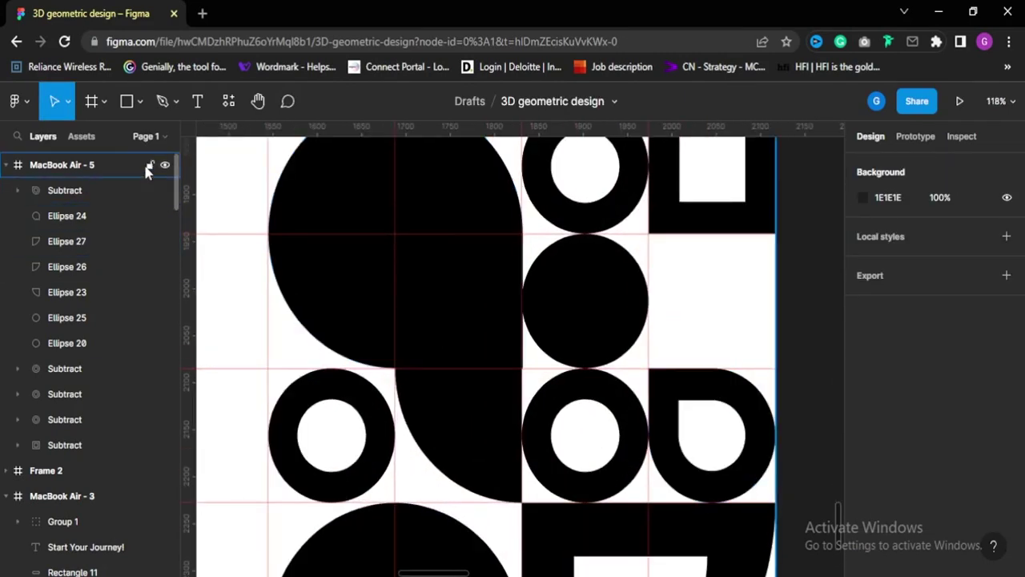
Draw a narrow 35 × 143 rectangle along the left edge of the square frame, at X 1137, Y 143
{"action": "left_click", "coordinate": [136, 107]}
{"action": "left_click", "coordinate": [127, 138]}
{"action": "scroll", "coordinate": [657, 320], "scroll_direction": "up", "scroll_amount": 3}
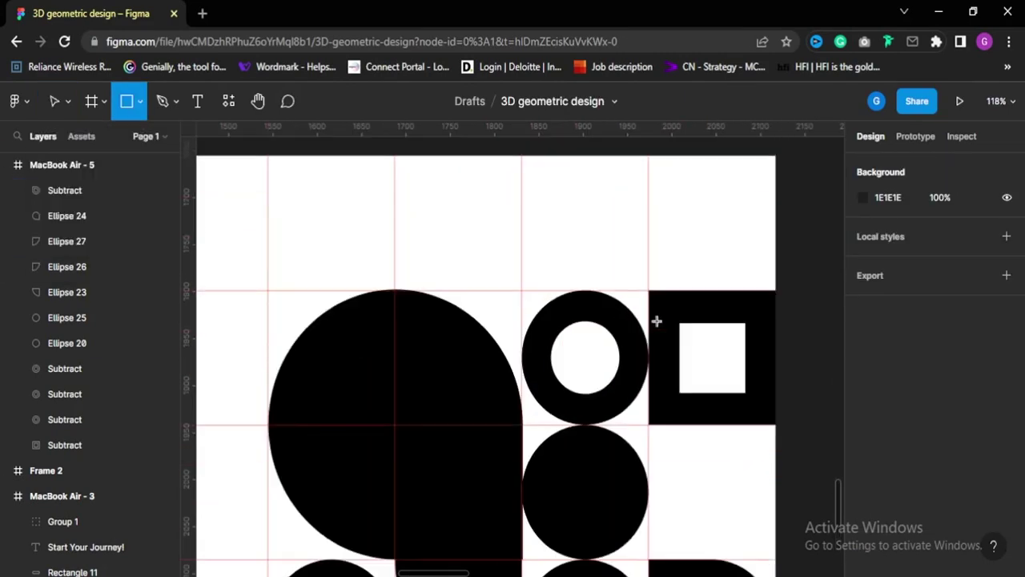
{"action": "mouse_move", "coordinate": [649, 292]}
{"action": "left_mouse_down"}
{"action": "mouse_move", "coordinate": [680, 389]}
{"action": "mouse_move", "coordinate": [675, 480]}
{"action": "left_mouse_up"}
{"action": "scroll", "coordinate": [682, 389], "scroll_direction": "up", "scroll_amount": 3}
{"action": "scroll", "coordinate": [676, 473], "scroll_direction": "up", "scroll_amount": 2}
{"action": "left_click_drag", "start_coordinate": [676, 325], "coordinate": [676, 325]}
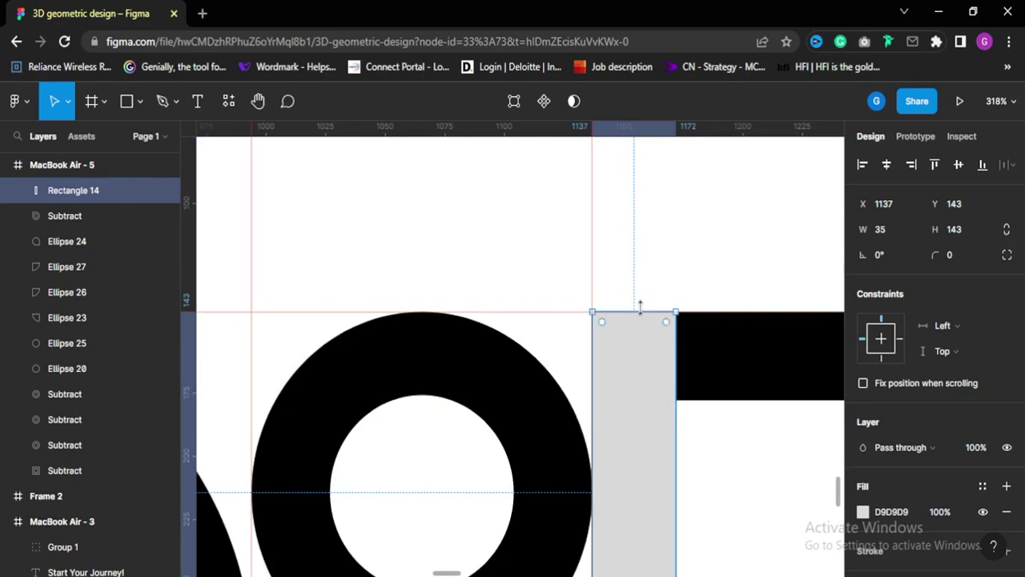
Move the narrow rectangle down to Y 203 and fill it black (000000)
{"action": "scroll", "coordinate": [564, 323], "scroll_direction": "down", "scroll_amount": 5}
{"action": "left_click_drag", "start_coordinate": [569, 362], "coordinate": [571, 407]}
{"action": "scroll", "coordinate": [575, 407], "scroll_direction": "down", "scroll_amount": 1}
{"action": "left_click", "coordinate": [862, 512]}
{"action": "left_click", "coordinate": [680, 358]}
{"action": "left_click_drag", "start_coordinate": [677, 370], "coordinate": [675, 378]}
{"action": "left_click", "coordinate": [569, 367]}
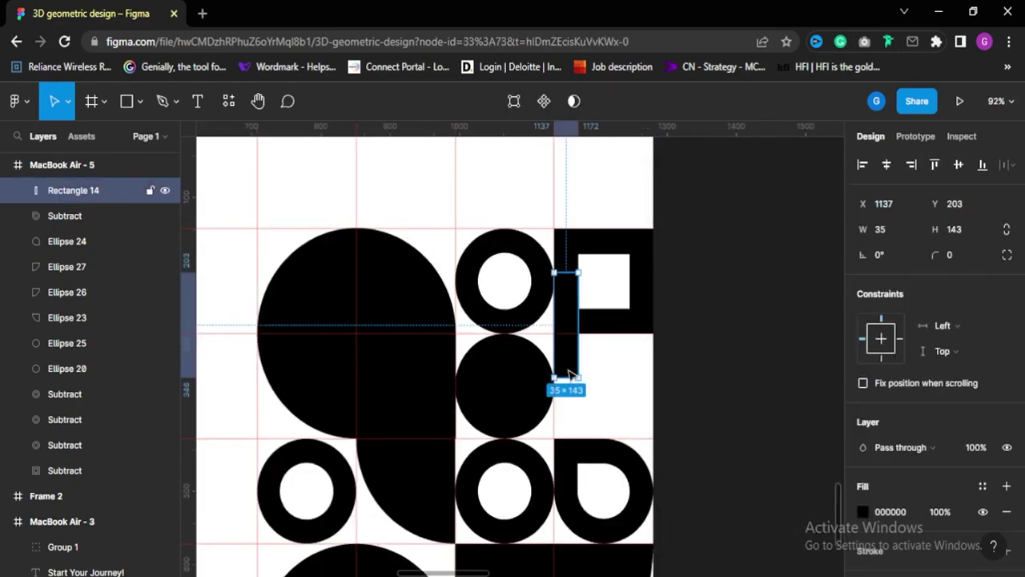
Rotate the black bar 90° and place it horizontally across the empty cell below the square frame
{"action": "left_click_drag", "start_coordinate": [581, 381], "coordinate": [629, 371]}
{"action": "double_click", "coordinate": [580, 323]}
{"action": "key", "text": "Escape"}
{"action": "key", "text": "Escape"}
{"action": "scroll", "coordinate": [647, 369], "scroll_direction": "down", "scroll_amount": 4}
{"action": "scroll", "coordinate": [636, 371], "scroll_direction": "up", "scroll_amount": 5}
{"action": "key", "text": "Down"}
{"action": "key", "text": "Down"}
Duplicate the horizontal bar within the same cell and space the two bars 22 apart
{"action": "key", "text": "ctrl+c"}
{"action": "key", "text": "ctrl+v"}
{"action": "key", "text": "shift+Down"}
{"action": "key", "text": "shift+Down"}
{"action": "key", "text": "shift+Down"}
{"action": "key", "text": "shift+Down"}
{"action": "key", "text": "shift+Down"}
{"action": "left_click", "coordinate": [634, 355], "text": "shift"}
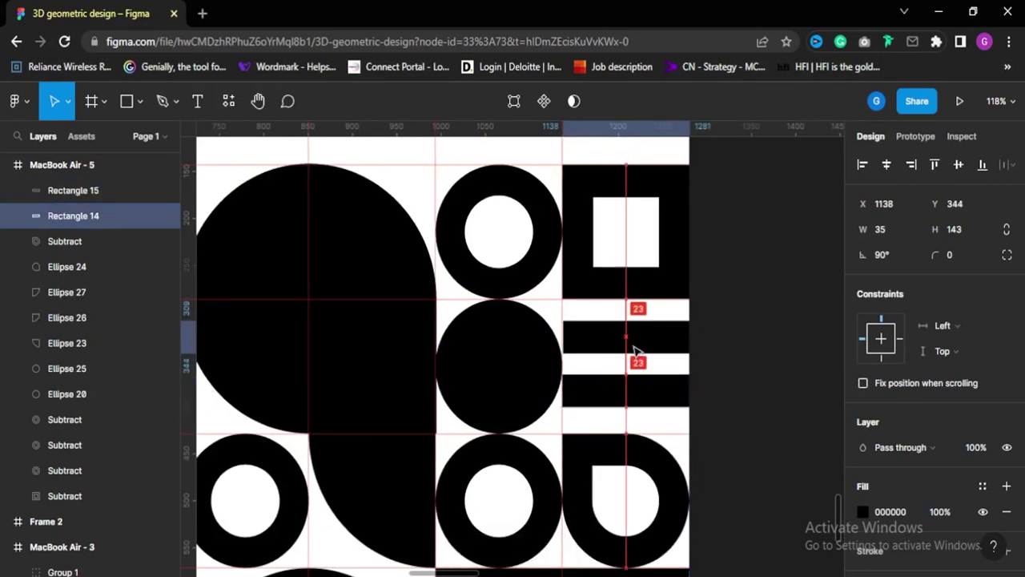
{"action": "scroll", "coordinate": [737, 425], "scroll_direction": "down", "scroll_amount": 5}
{"action": "scroll", "coordinate": [690, 366], "scroll_direction": "up", "scroll_amount": 5}
{"action": "scroll", "coordinate": [713, 369], "scroll_direction": "down", "scroll_amount": 5}
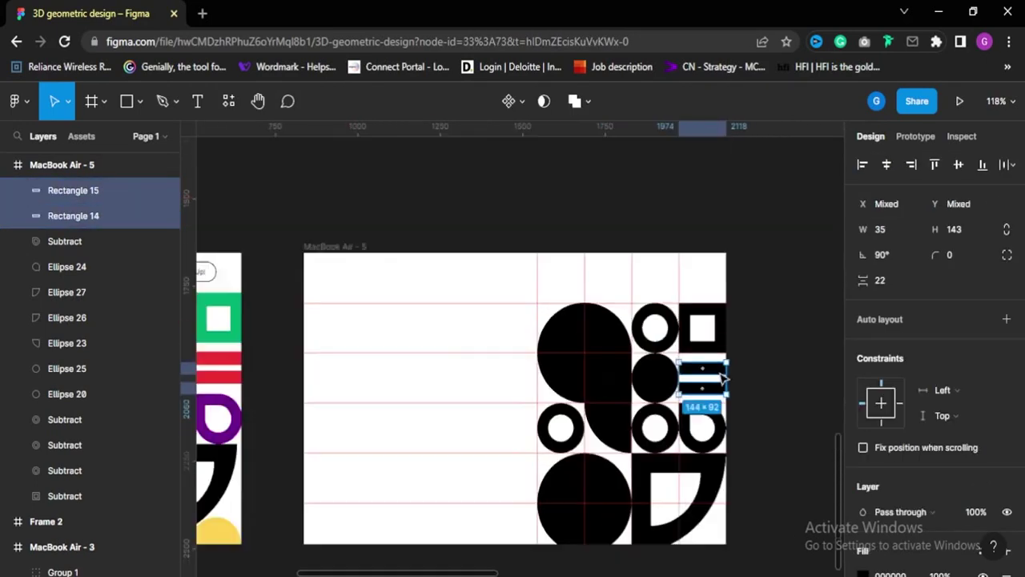
Draw a small triangle left of the large bottom circle and duplicate it twice downwards in a vertical column
{"action": "left_click", "coordinate": [593, 449]}
{"action": "scroll", "coordinate": [595, 447], "scroll_direction": "up", "scroll_amount": 2}
{"action": "left_click", "coordinate": [140, 106]}
{"action": "left_click", "coordinate": [145, 227]}
{"action": "scroll", "coordinate": [606, 345], "scroll_direction": "down", "scroll_amount": 1}
{"action": "scroll", "coordinate": [606, 332], "scroll_direction": "up", "scroll_amount": 3}
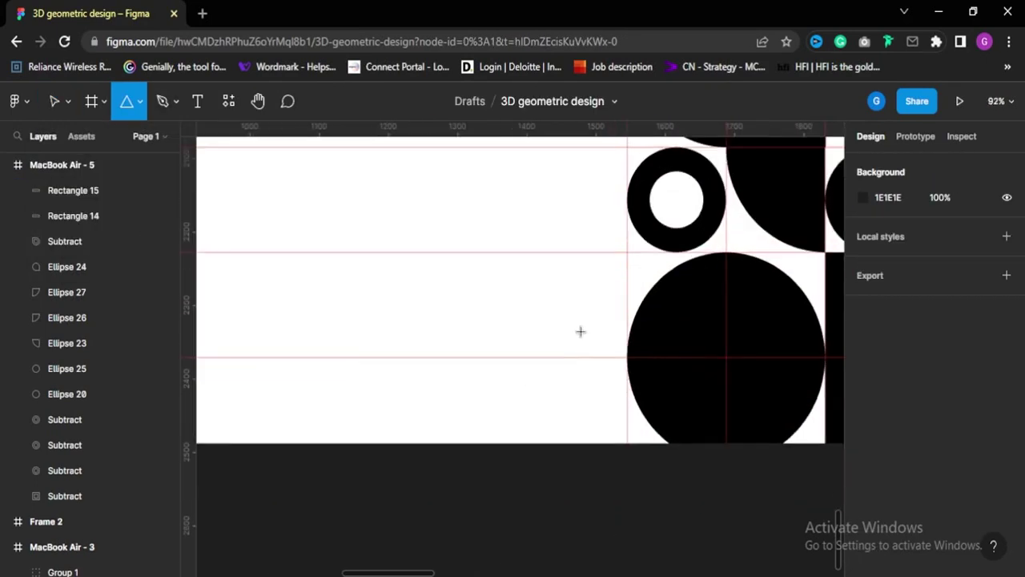
{"action": "mouse_move", "coordinate": [561, 332]}
{"action": "left_mouse_down"}
{"action": "mouse_move", "coordinate": [598, 370]}
{"action": "mouse_move", "coordinate": [581, 330]}
{"action": "mouse_move", "coordinate": [556, 357]}
{"action": "mouse_move", "coordinate": [579, 333]}
{"action": "left_mouse_up"}
{"action": "left_click_drag", "start_coordinate": [597, 351], "coordinate": [581, 378]}
{"action": "left_click", "coordinate": [595, 377]}
{"action": "scroll", "coordinate": [595, 376], "scroll_direction": "down", "scroll_amount": 3}
{"action": "scroll", "coordinate": [600, 381], "scroll_direction": "up", "scroll_amount": 2}
Stack the three triangles edge to edge without overlap and fill them black
{"action": "left_click", "coordinate": [595, 371]}
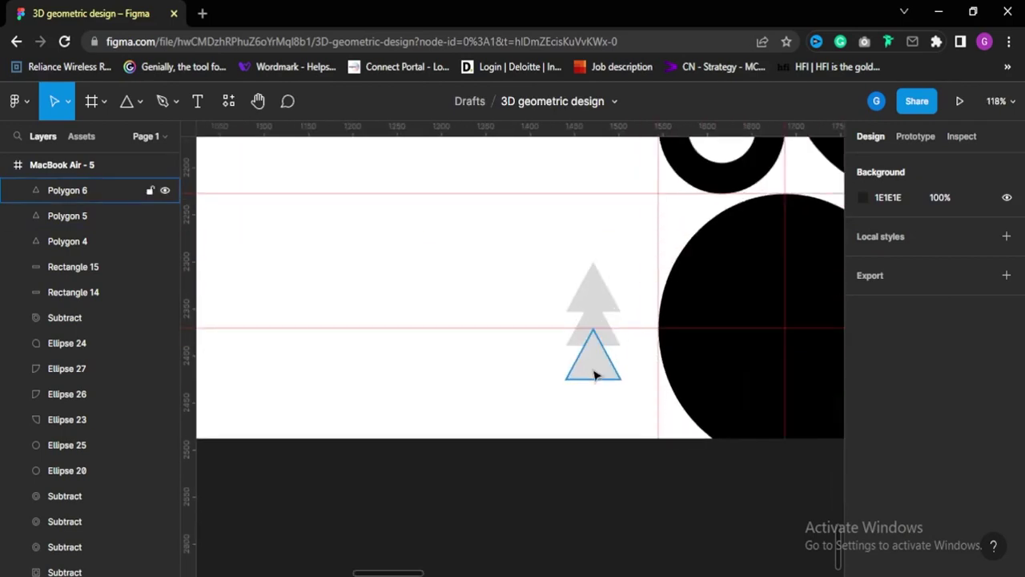
{"action": "left_click", "coordinate": [600, 329], "text": "shift"}
{"action": "left_click", "coordinate": [522, 346]}
{"action": "scroll", "coordinate": [521, 350], "scroll_direction": "down", "scroll_amount": 5}
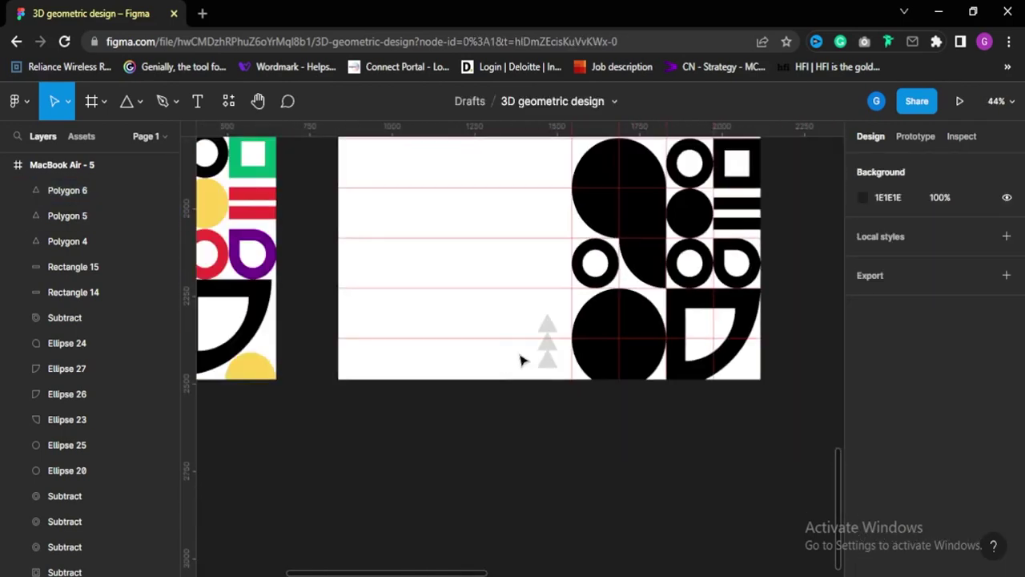
{"action": "left_click_drag", "start_coordinate": [517, 318], "coordinate": [566, 378]}
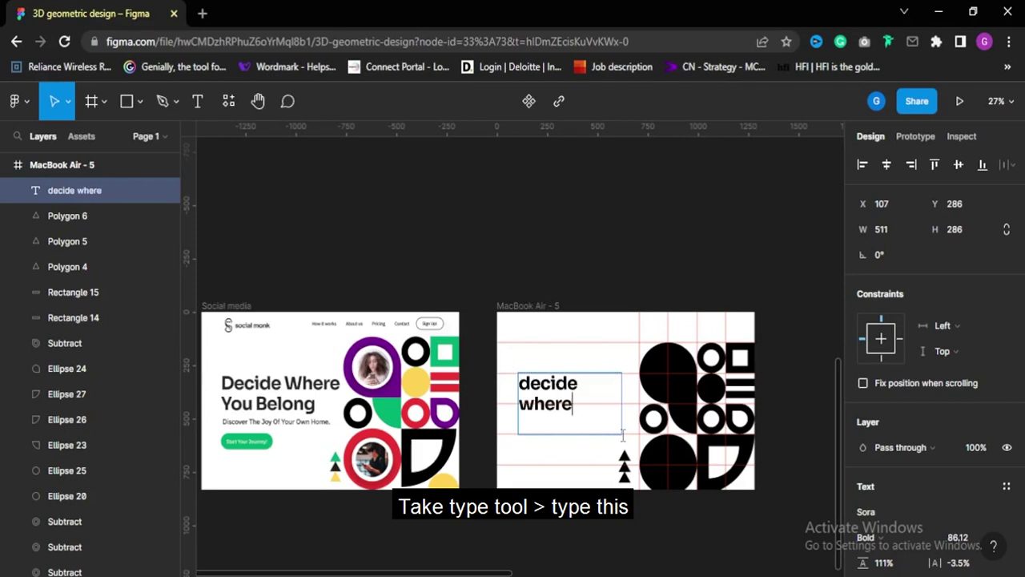
Add the heading "decide where you belong" in Sora Bold 86.12 at X 107, Y 286, and set it to title case
{"action": "type", "text": "decide where you belong"}
{"action": "key", "text": "Escape"}
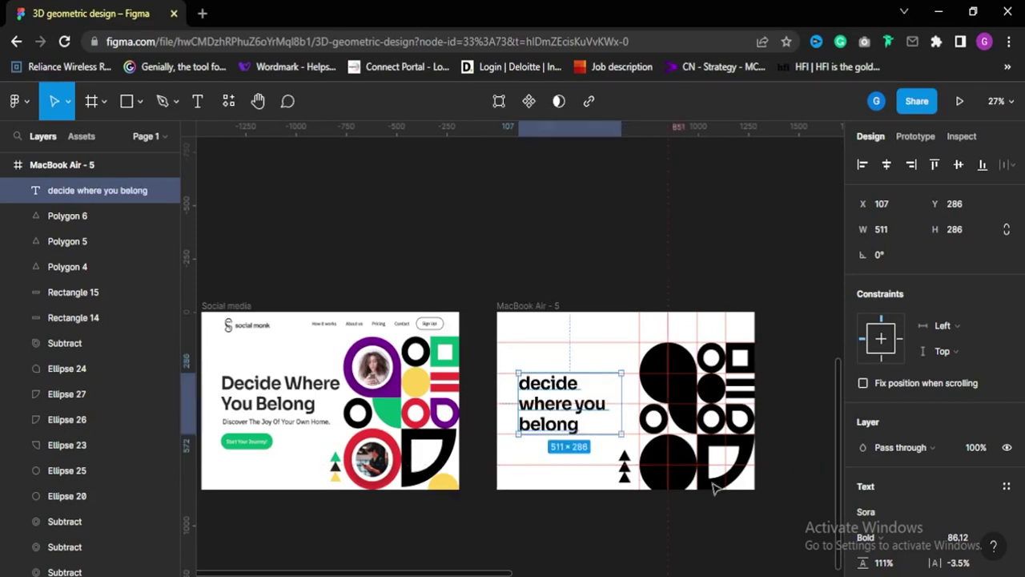
{"action": "scroll", "coordinate": [894, 469], "scroll_direction": "down", "scroll_amount": 5}
{"action": "left_click", "coordinate": [1007, 401]}
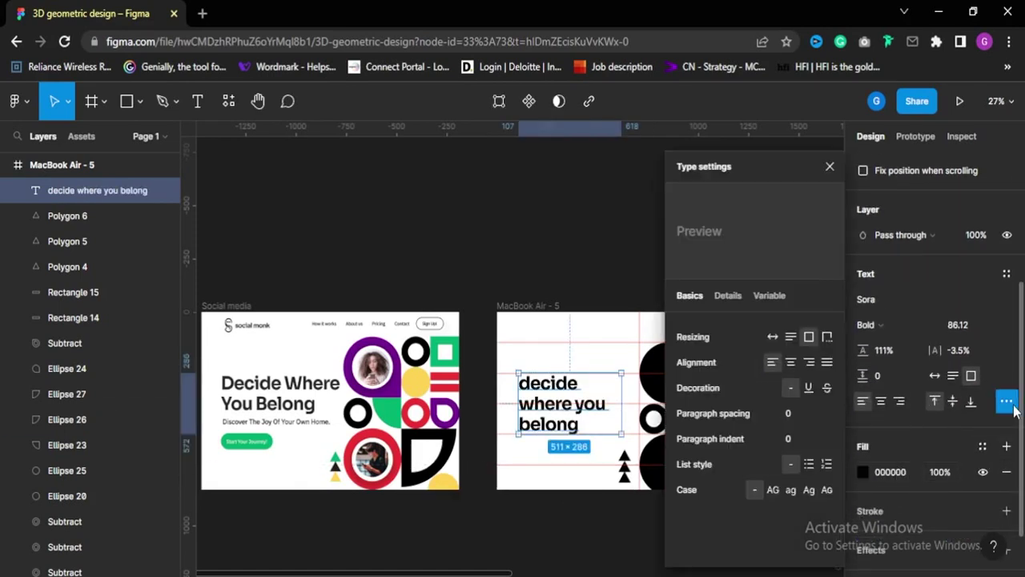
{"action": "left_click", "coordinate": [809, 489]}
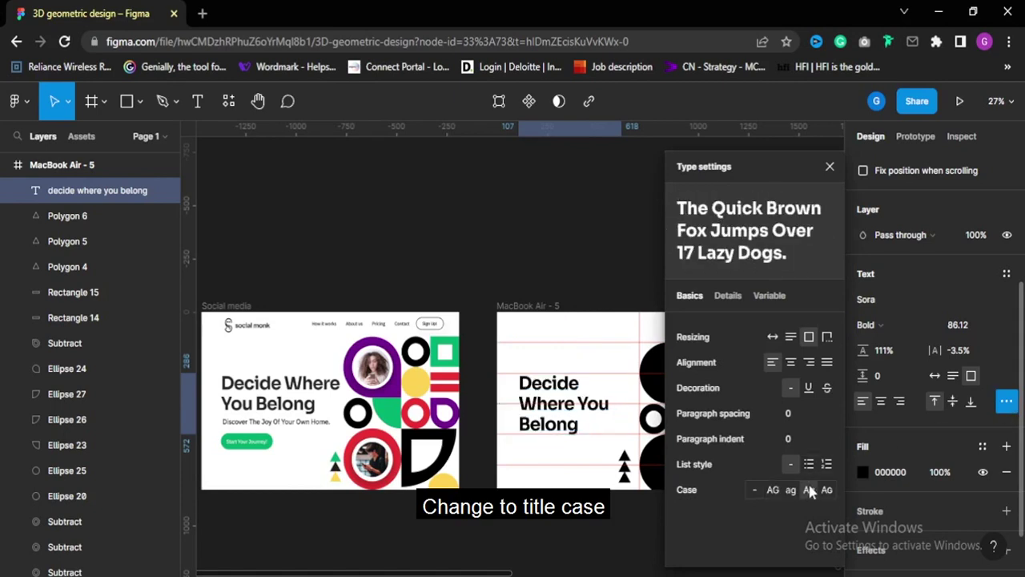
{"action": "left_click", "coordinate": [601, 540]}
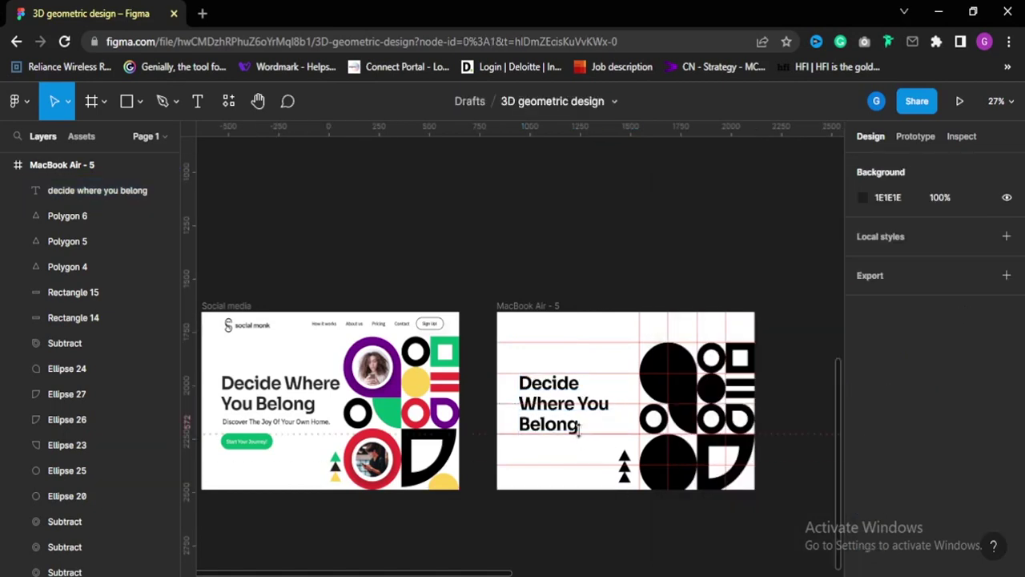
Widen the heading's text box to 601, up to the first vertical guide, so it wraps onto two lines
{"action": "left_click", "coordinate": [558, 401]}
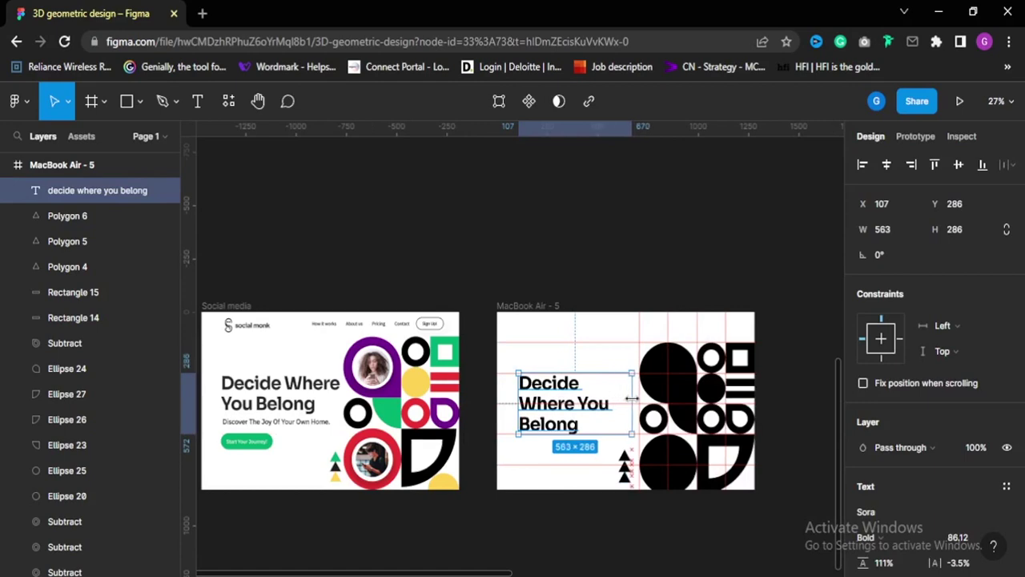
{"action": "left_click_drag", "start_coordinate": [637, 398], "coordinate": [641, 398]}
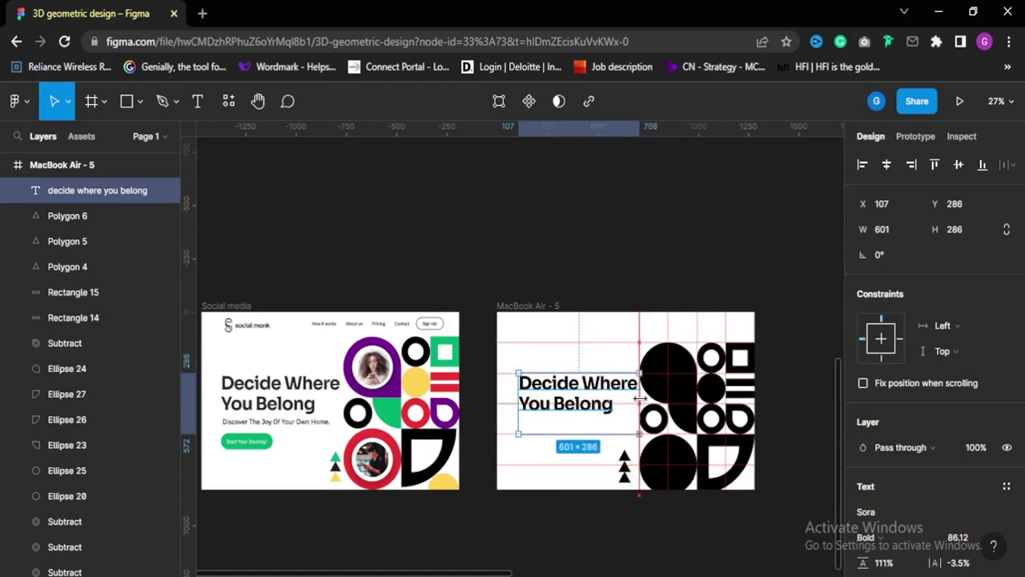
{"action": "left_click", "coordinate": [572, 563]}
{"action": "scroll", "coordinate": [591, 403], "scroll_direction": "up", "scroll_amount": 3}
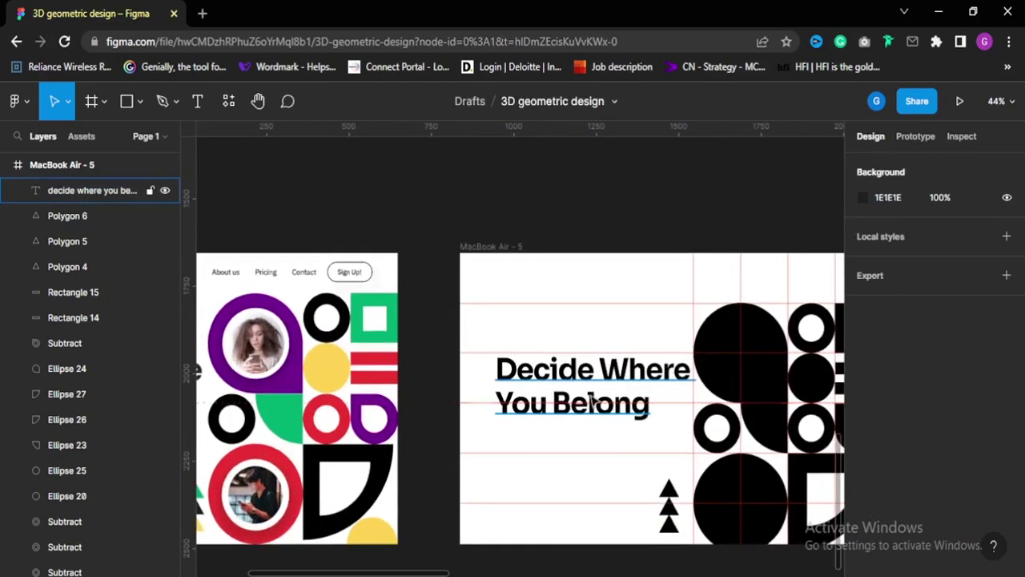
{"action": "left_click", "coordinate": [591, 391]}
{"action": "scroll", "coordinate": [619, 420], "scroll_direction": "down", "scroll_amount": 3}
{"action": "left_click", "coordinate": [576, 458]}
Add the tagline "discover the joy of your own home" below the heading in a 444 × 57 text box at X 118, Y 572
{"action": "key", "text": "t"}
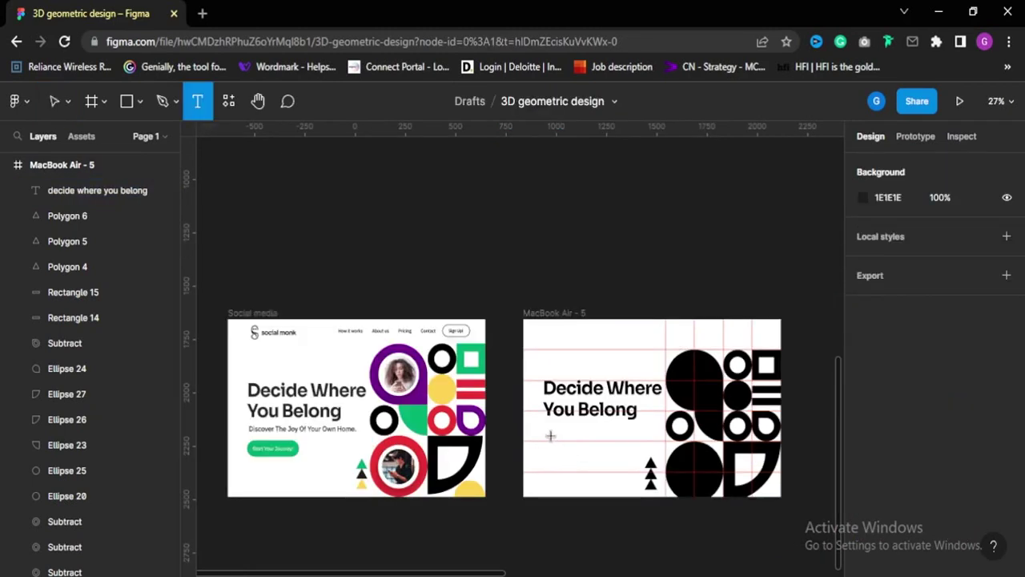
{"action": "left_click_drag", "start_coordinate": [546, 434], "coordinate": [637, 446]}
{"action": "scroll", "coordinate": [991, 430], "scroll_direction": "down", "scroll_amount": 1}
{"action": "left_click", "coordinate": [991, 431]}
{"action": "left_click", "coordinate": [982, 424]}
{"action": "left_click", "coordinate": [564, 463]}
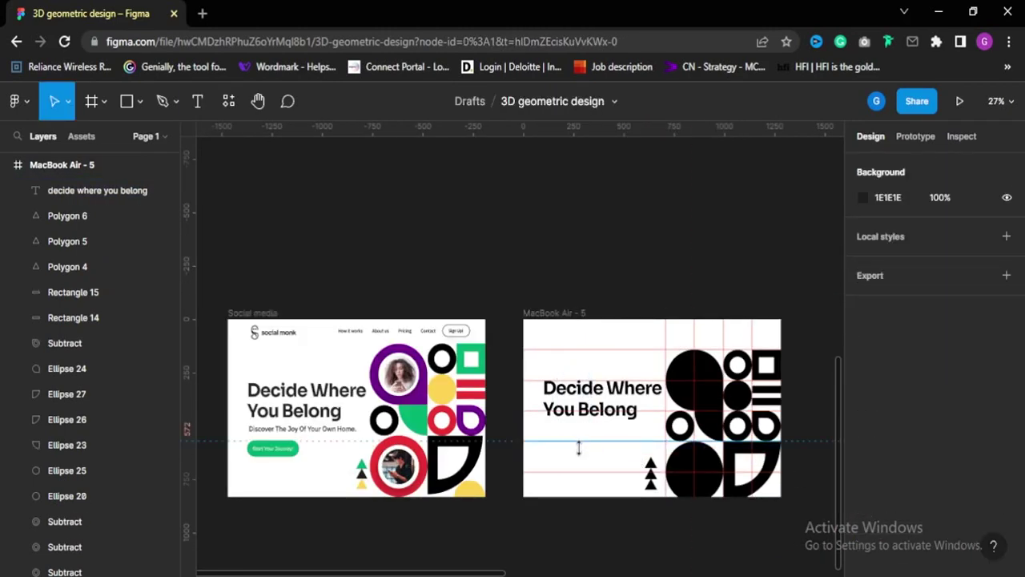
{"action": "left_click", "coordinate": [573, 454]}
{"action": "type", "text": "discover"}
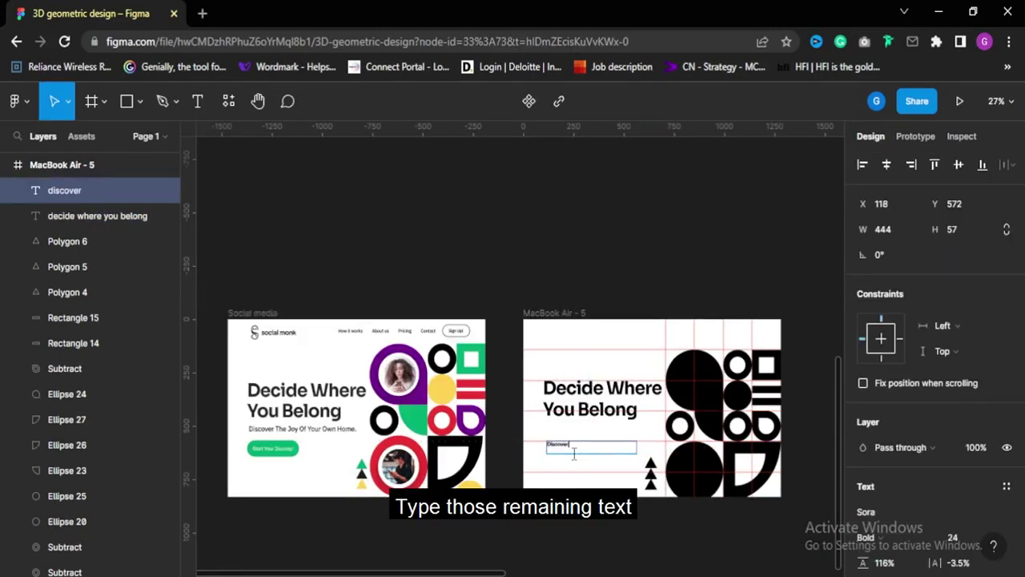
{"action": "type", "text": " the joy of your ow"}
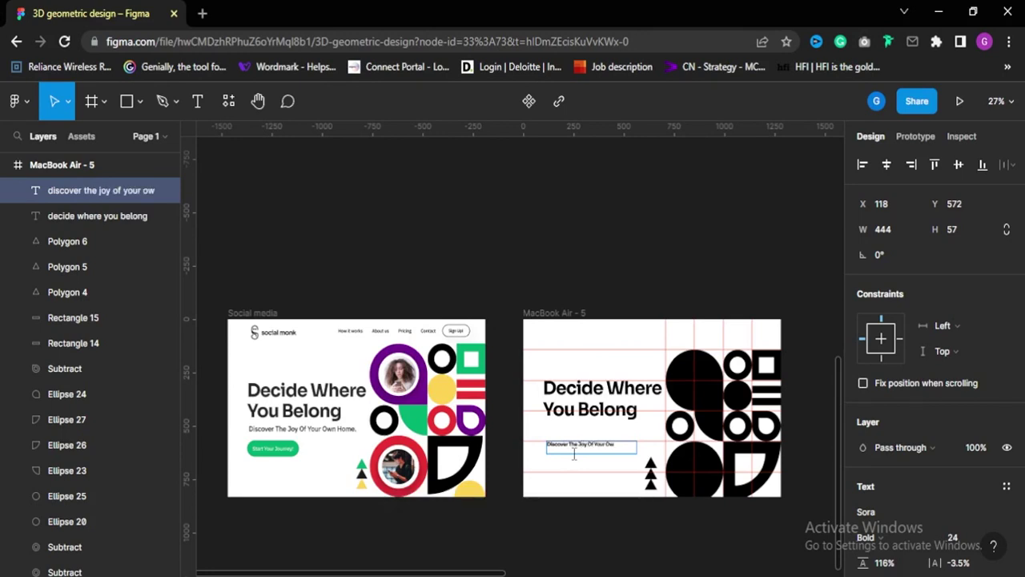
{"action": "type", "text": "n home"}
{"action": "key", "text": "Escape"}
{"action": "scroll", "coordinate": [595, 471], "scroll_direction": "up", "scroll_amount": 2, "text": "ctrl"}
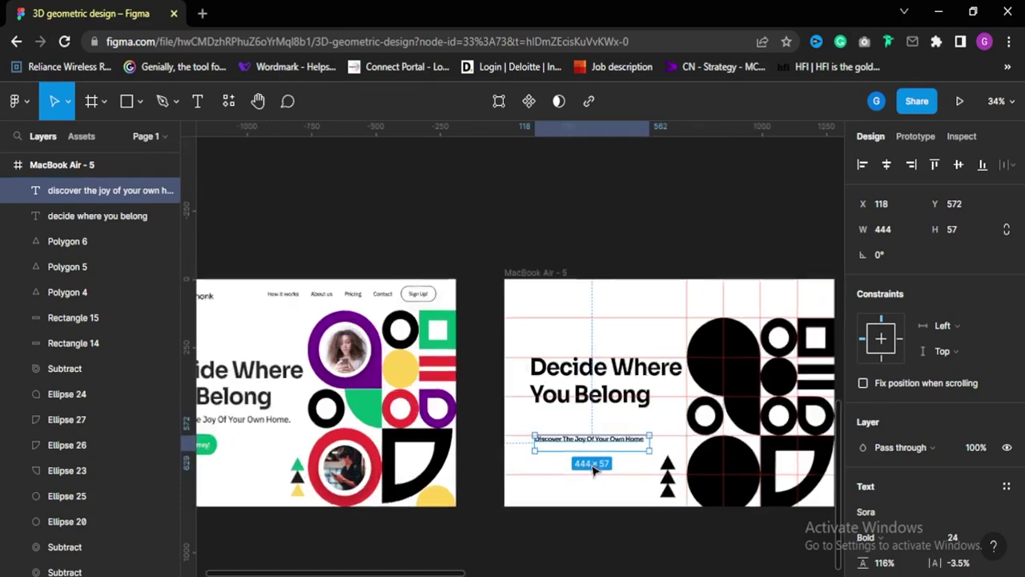
Set the tagline to IBM Plex Sans Medium, size 32, and widen its text box to 506
{"action": "scroll", "coordinate": [951, 543], "scroll_direction": "down", "scroll_amount": 3}
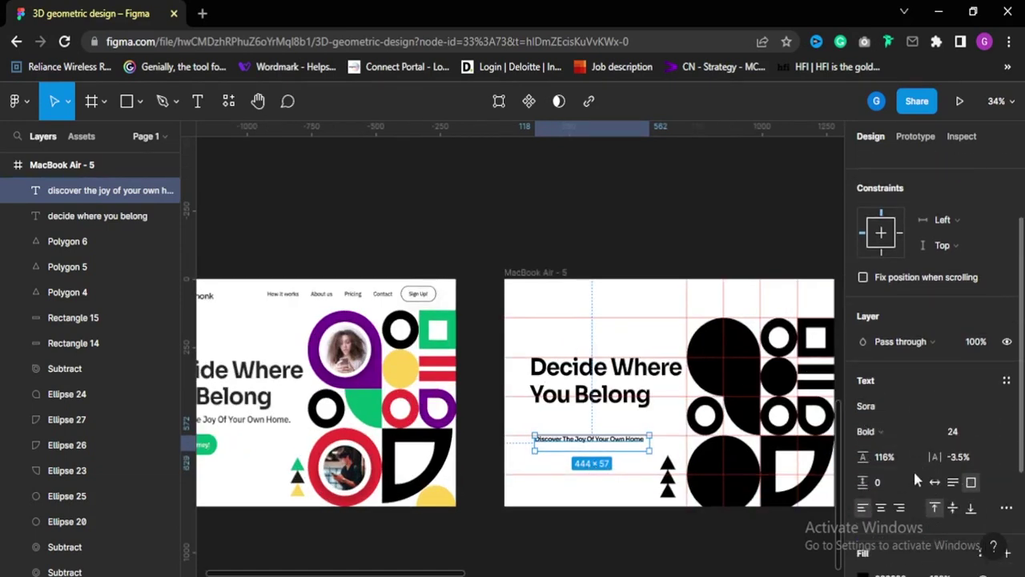
{"action": "left_click", "coordinate": [901, 407]}
{"action": "type", "text": "IBM "}
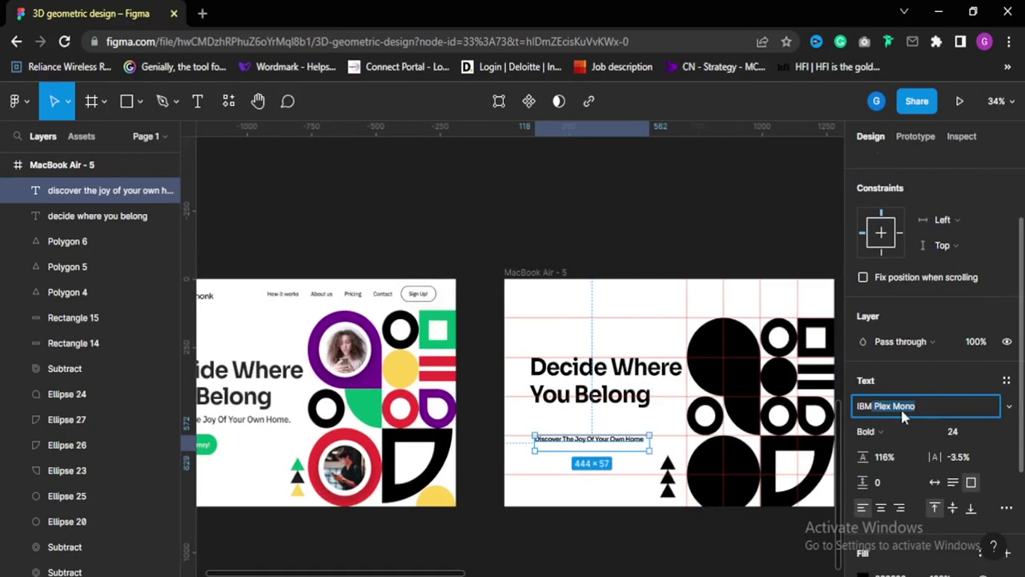
{"action": "type", "text": "Plex Sans"}
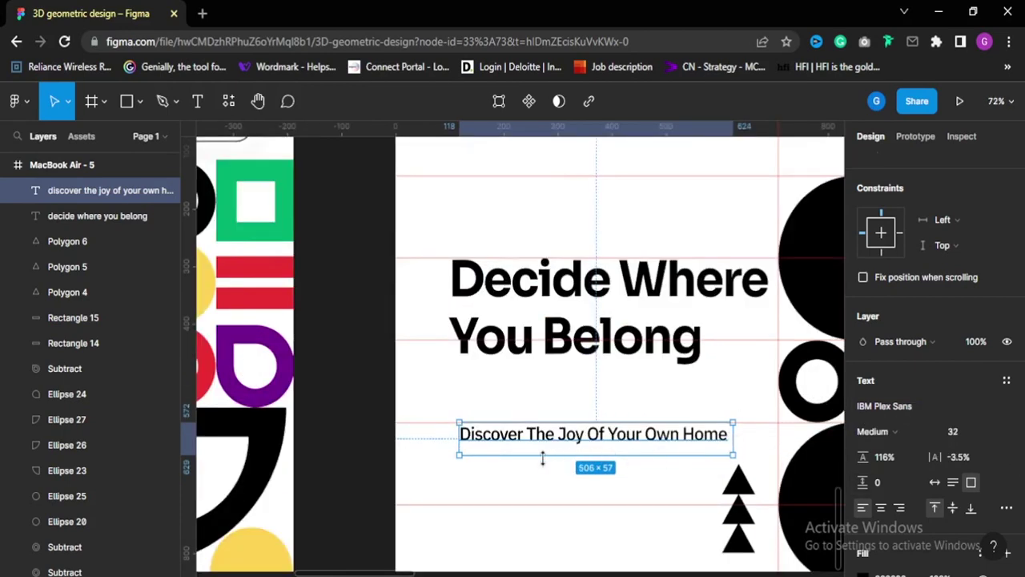
Move the tagline up directly beneath the heading, aligned with its left edge at X 103
{"action": "scroll", "coordinate": [500, 450], "scroll_direction": "up", "scroll_amount": 3}
{"action": "left_click_drag", "start_coordinate": [505, 441], "coordinate": [503, 385]}
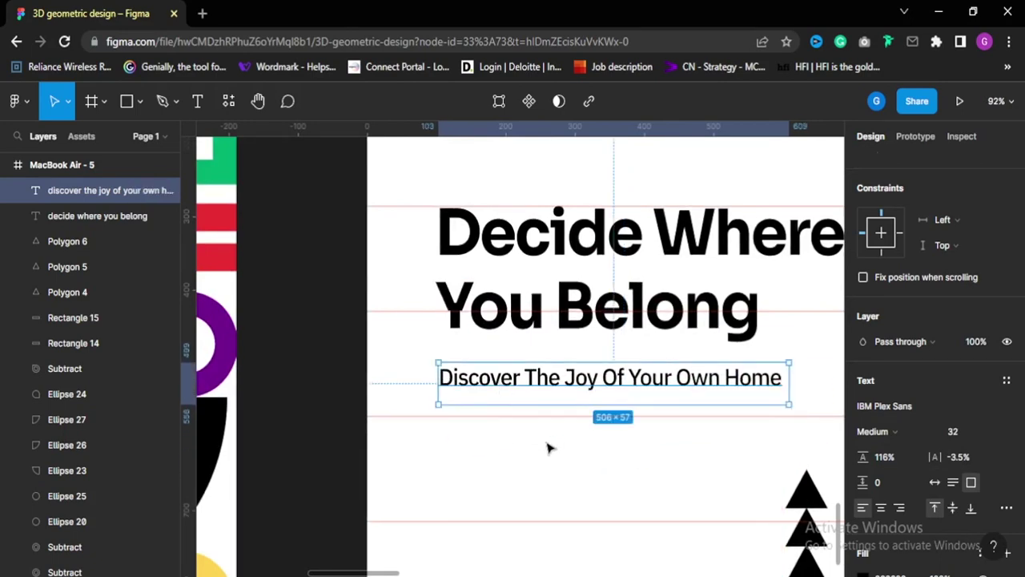
{"action": "scroll", "coordinate": [550, 447], "scroll_direction": "down", "scroll_amount": 8}
{"action": "left_click", "coordinate": [604, 489]}
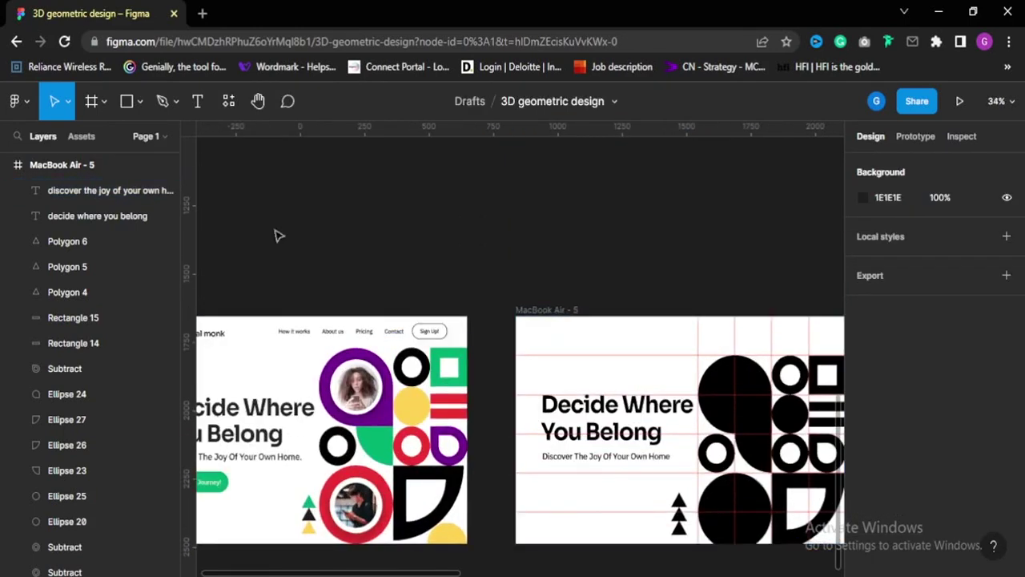
Draw a 262 × 82 button rectangle below the tagline at X 112, Y 572, with a corner radius of 53
{"action": "left_click", "coordinate": [138, 108]}
{"action": "left_click", "coordinate": [137, 139]}
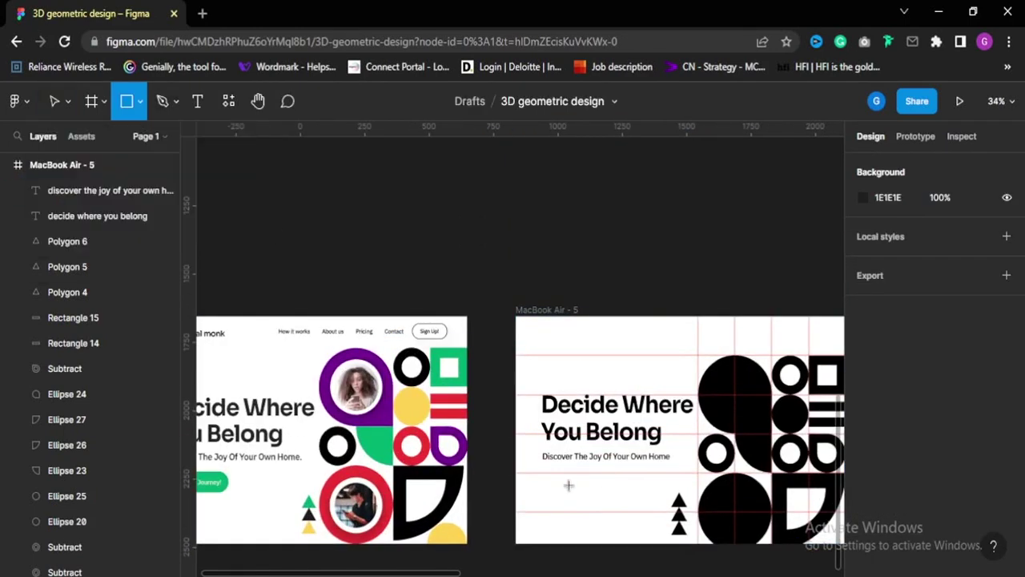
{"action": "left_click_drag", "start_coordinate": [546, 471], "coordinate": [607, 486]}
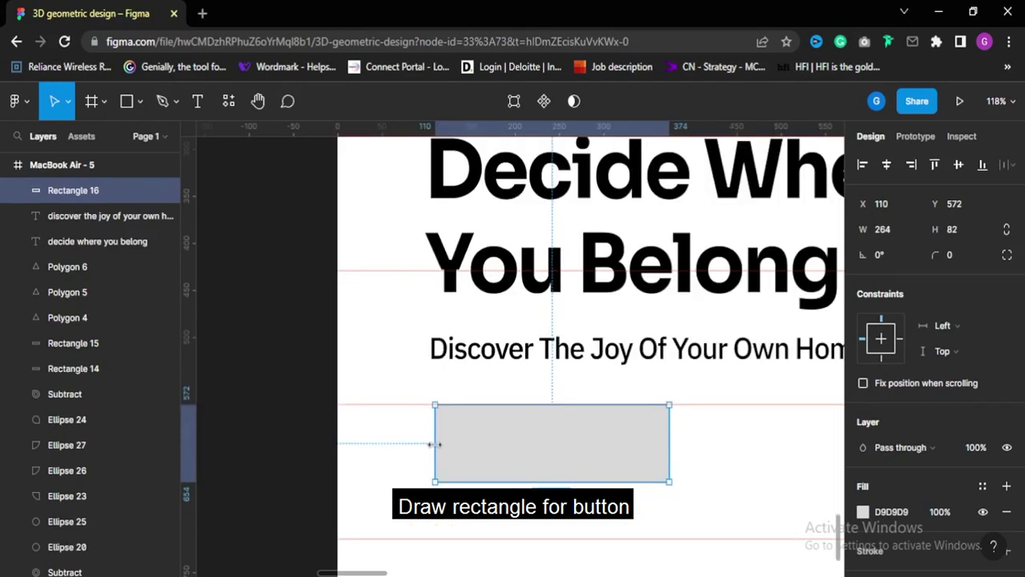
{"action": "left_click_drag", "start_coordinate": [435, 444], "coordinate": [437, 444]}
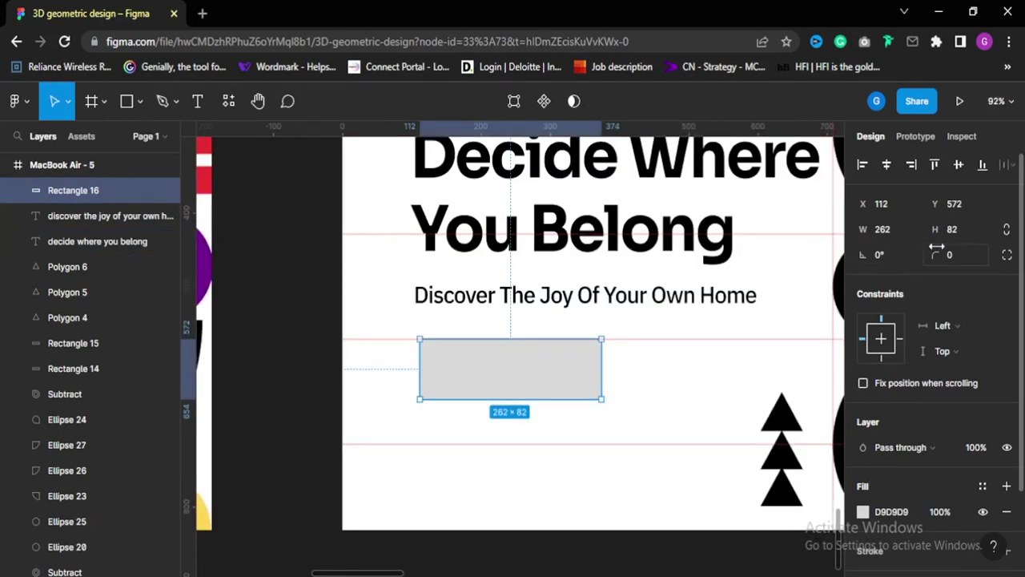
{"action": "left_click_drag", "start_coordinate": [935, 252], "coordinate": [1021, 251]}
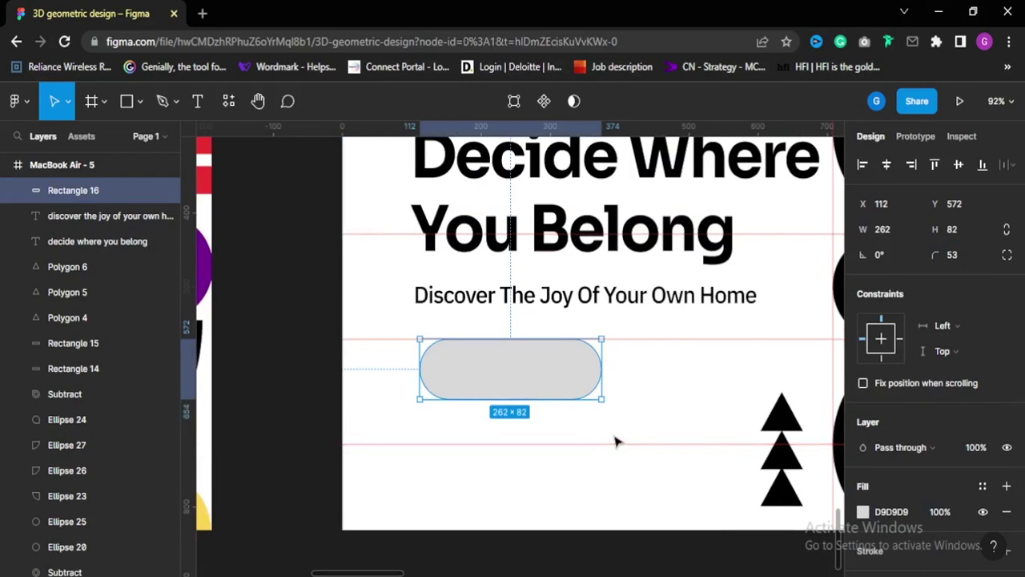
{"action": "left_click", "coordinate": [615, 441]}
{"action": "scroll", "coordinate": [615, 437], "scroll_direction": "down", "scroll_amount": 5}
Duplicate the tagline below the button rectangle and replace the copy's text with "Start your journey!"
{"action": "left_click", "coordinate": [576, 350]}
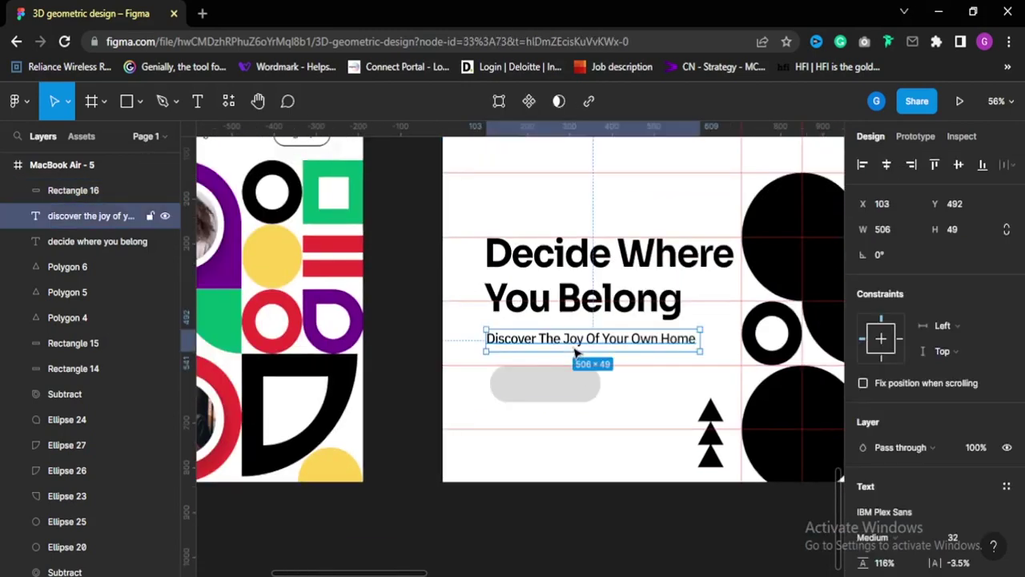
{"action": "left_click_drag", "start_coordinate": [573, 347], "coordinate": [558, 462], "text": "alt"}
{"action": "scroll", "coordinate": [558, 462], "scroll_direction": "up", "scroll_amount": 2}
{"action": "key", "text": "Return"}
{"action": "type", "text": "Start Your"}
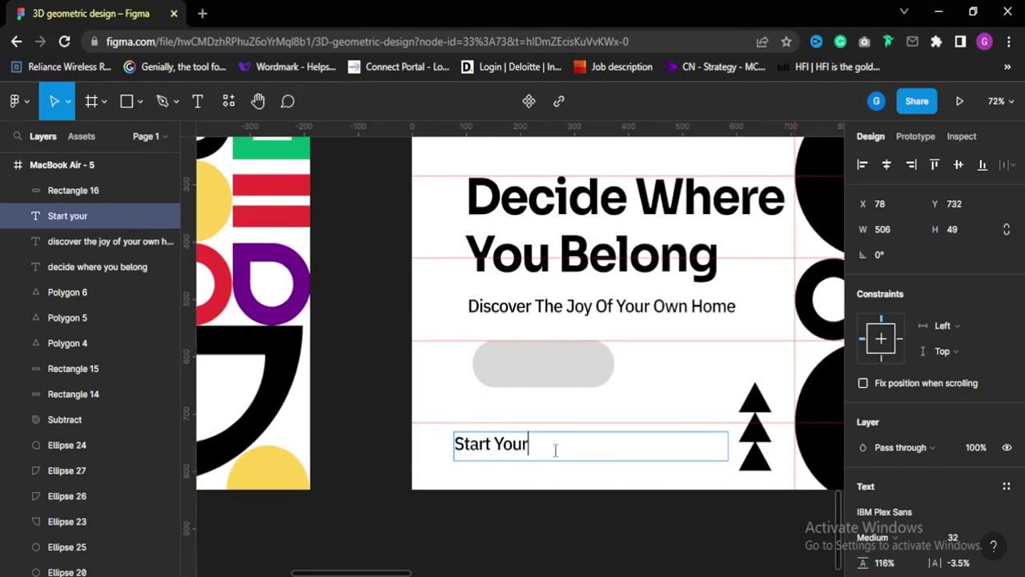
Reduce the "Start your journey!" label's text box and font size, bring it in front of the rectangle, and centre it on the button
{"action": "left_click_drag", "start_coordinate": [728, 460], "coordinate": [550, 357]}
{"action": "scroll", "coordinate": [948, 550], "scroll_direction": "down", "scroll_amount": 2}
{"action": "left_click", "coordinate": [978, 432]}
{"action": "left_click", "coordinate": [979, 396]}
{"action": "key", "text": "ctrl+]"}
{"action": "left_click", "coordinate": [978, 432]}
{"action": "left_click", "coordinate": [978, 450]}
{"action": "left_click", "coordinate": [577, 420]}
{"action": "scroll", "coordinate": [563, 377], "scroll_direction": "up", "scroll_amount": 3}
{"action": "left_click", "coordinate": [539, 494]}
{"action": "scroll", "coordinate": [591, 497], "scroll_direction": "down", "scroll_amount": 6}
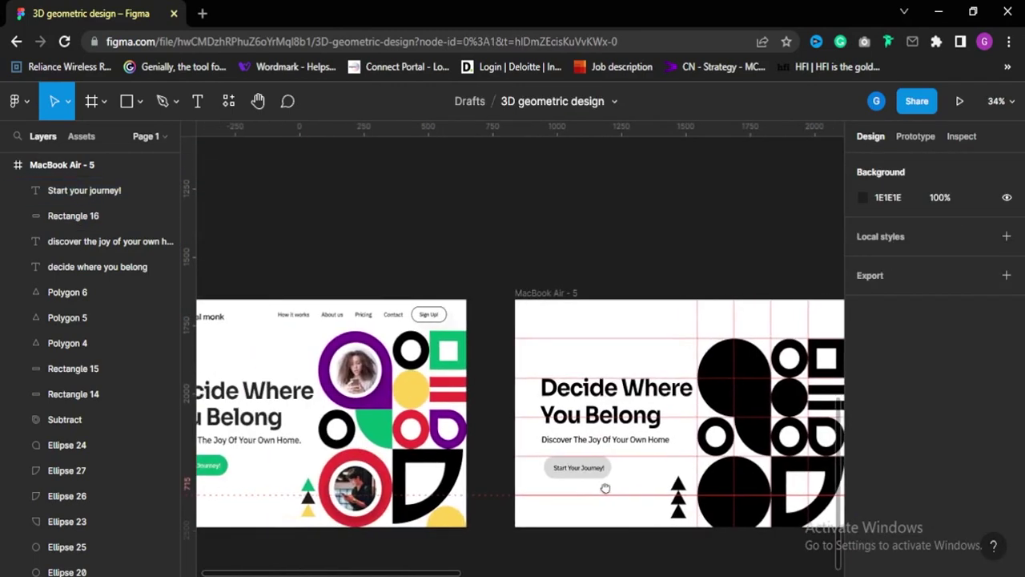
Add a "How it works" text label above the heading in the MacBook Air - 5 frame
{"action": "left_click_drag", "start_coordinate": [604, 488], "coordinate": [423, 474]}
{"action": "scroll", "coordinate": [380, 350], "scroll_direction": "up", "scroll_amount": 2}
{"action": "left_click", "coordinate": [371, 334]}
{"action": "type", "text": "How"}
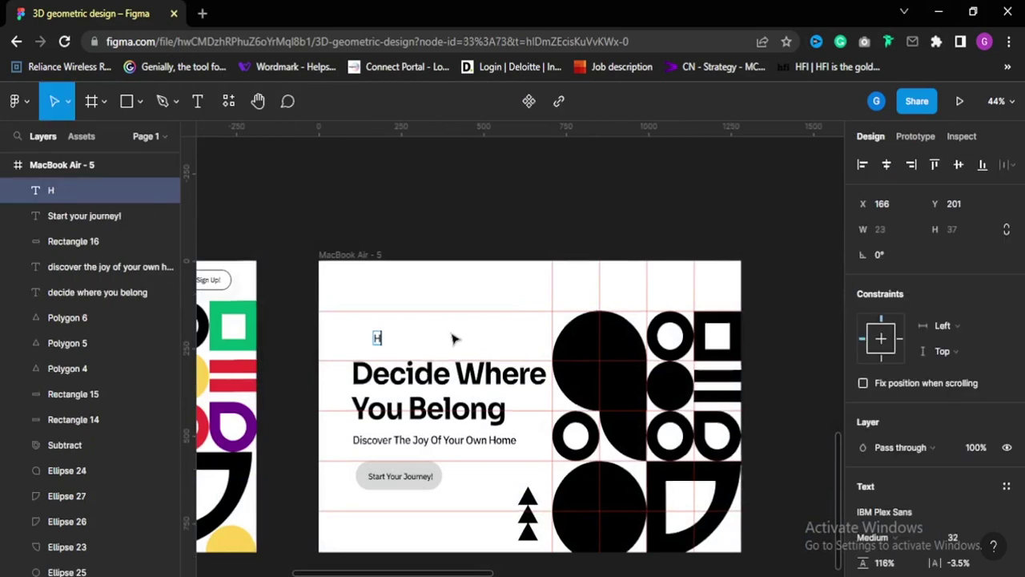
{"action": "key", "text": "Escape"}
{"action": "key", "text": "Escape"}
{"action": "scroll", "coordinate": [998, 470], "scroll_direction": "down", "scroll_amount": 1}
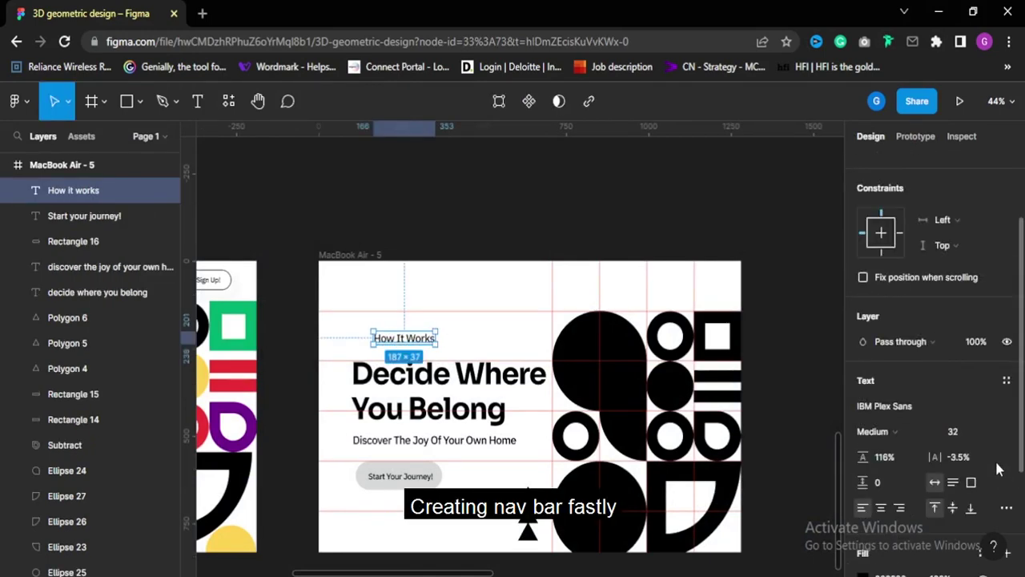
Set the "How it works" label's font size to 24 and place it in the nav row near the frame's upper edge
{"action": "left_click", "coordinate": [996, 431]}
{"action": "left_click", "coordinate": [973, 412]}
{"action": "scroll", "coordinate": [407, 337], "scroll_direction": "up", "scroll_amount": 2}
{"action": "scroll", "coordinate": [526, 372], "scroll_direction": "down", "scroll_amount": 3}
{"action": "left_click_drag", "start_coordinate": [461, 351], "coordinate": [710, 321]}
{"action": "scroll", "coordinate": [597, 318], "scroll_direction": "down", "scroll_amount": 1}
{"action": "scroll", "coordinate": [609, 312], "scroll_direction": "up", "scroll_amount": 3}
Change the text of the nav label copy beside "How it works" to "About us"
{"action": "double_click", "coordinate": [638, 322]}
{"action": "type", "text": "About us"}
{"action": "left_click", "coordinate": [664, 329]}
{"action": "scroll", "coordinate": [663, 329], "scroll_direction": "down", "scroll_amount": 4}
{"action": "scroll", "coordinate": [663, 329], "scroll_direction": "up", "scroll_amount": 5}
Change the third nav label's text to "pricing", following "About us" in the row
{"action": "double_click", "coordinate": [702, 318]}
{"action": "type", "text": "pricing"}
{"action": "key", "text": "Escape"}
{"action": "scroll", "coordinate": [681, 372], "scroll_direction": "down", "scroll_amount": 5}
{"action": "scroll", "coordinate": [681, 372], "scroll_direction": "up", "scroll_amount": 6}
Duplicate the "pricing" label as a fourth nav item and replace its text with "Contact"
{"action": "key", "text": "ctrl+c"}
{"action": "key", "text": "ctrl+v"}
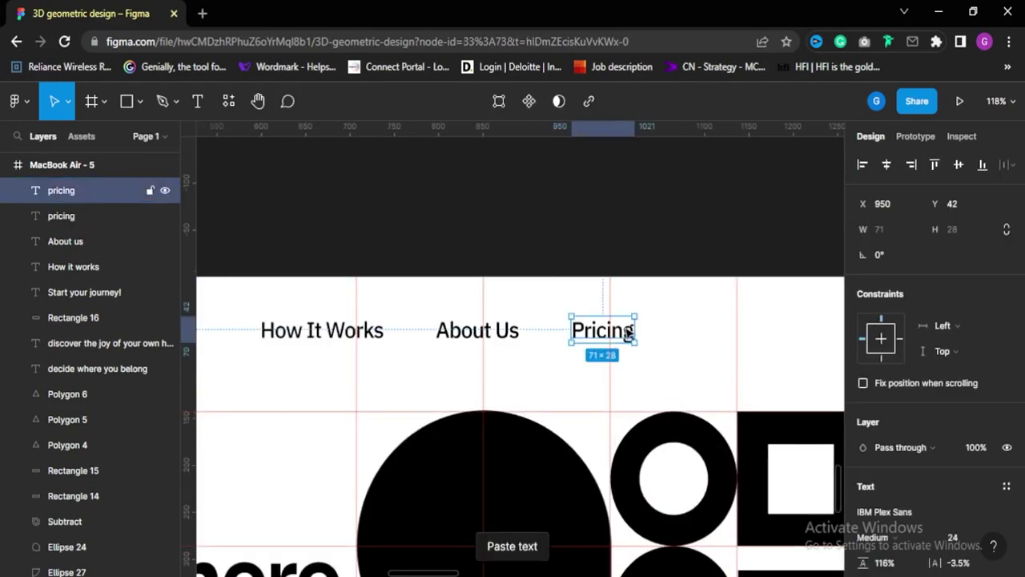
{"action": "key", "text": "Return"}
{"action": "type", "text": "Contact"}
{"action": "key", "text": "Escape"}
Shift the four nav labels together slightly left and distribute their horizontal spacing evenly
{"action": "scroll", "coordinate": [681, 373], "scroll_direction": "down", "scroll_amount": 3}
{"action": "left_click", "coordinate": [666, 345], "text": "shift"}
{"action": "left_click", "coordinate": [579, 350], "text": "shift"}
{"action": "left_click", "coordinate": [449, 346], "text": "shift"}
{"action": "left_click_drag", "start_coordinate": [554, 351], "coordinate": [533, 350]}
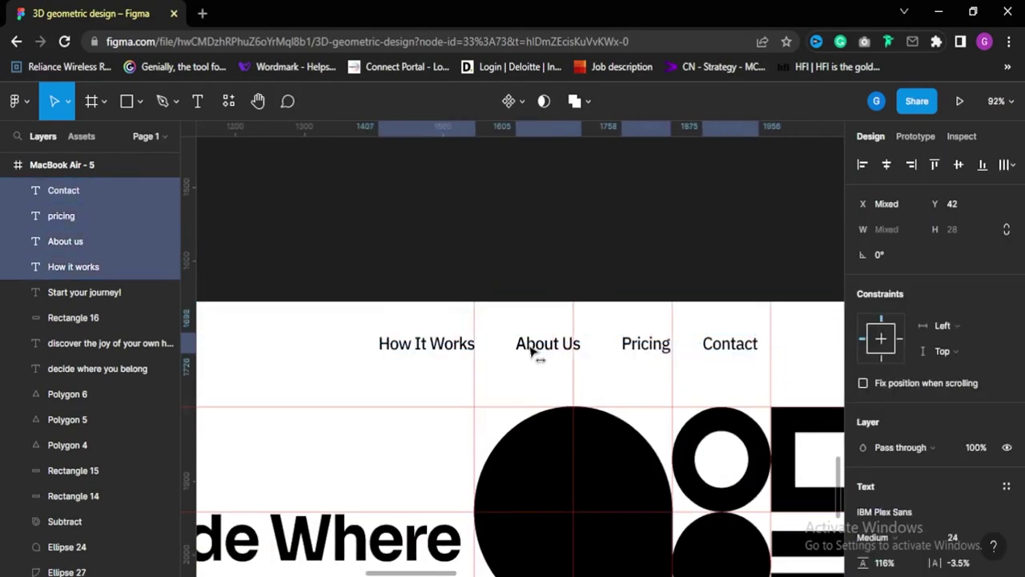
{"action": "scroll", "coordinate": [444, 394], "scroll_direction": "down", "scroll_amount": 5}
{"action": "scroll", "coordinate": [420, 370], "scroll_direction": "up", "scroll_amount": 5}
{"action": "left_click", "coordinate": [466, 382]}
{"action": "left_click", "coordinate": [1009, 165]}
{"action": "left_click", "coordinate": [907, 245]}
Move the "Contact" label left to tighten the nav row, and redistribute the four labels' horizontal spacing
{"action": "left_click_drag", "start_coordinate": [777, 390], "coordinate": [707, 393]}
{"action": "scroll", "coordinate": [753, 394], "scroll_direction": "down", "scroll_amount": 4}
{"action": "scroll", "coordinate": [732, 393], "scroll_direction": "up", "scroll_amount": 4}
{"action": "left_click", "coordinate": [719, 221]}
{"action": "scroll", "coordinate": [720, 221], "scroll_direction": "down", "scroll_amount": 4}
{"action": "left_click_drag", "start_coordinate": [527, 291], "coordinate": [735, 309]}
{"action": "left_click", "coordinate": [1009, 165]}
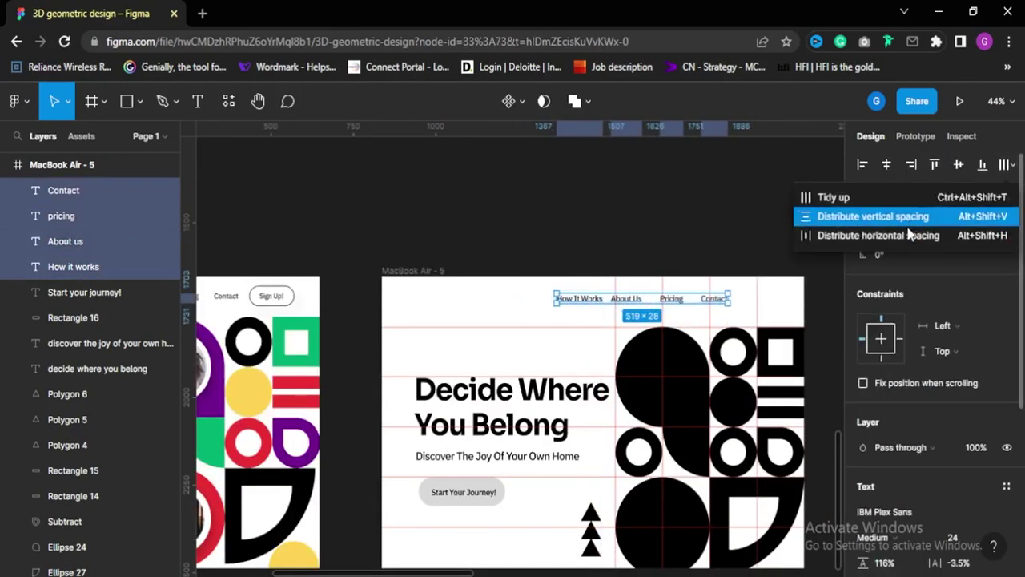
{"action": "left_click", "coordinate": [908, 237]}
{"action": "scroll", "coordinate": [764, 242], "scroll_direction": "up", "scroll_amount": 5}
{"action": "scroll", "coordinate": [713, 298], "scroll_direction": "down", "scroll_amount": 3}
Duplicate the "Start your journey!" button above the heading as a black-outlined, unfilled version labelled "Sign Up!"
{"action": "left_click_drag", "start_coordinate": [426, 421], "coordinate": [436, 230]}
{"action": "scroll", "coordinate": [436, 232], "scroll_direction": "up", "scroll_amount": 3}
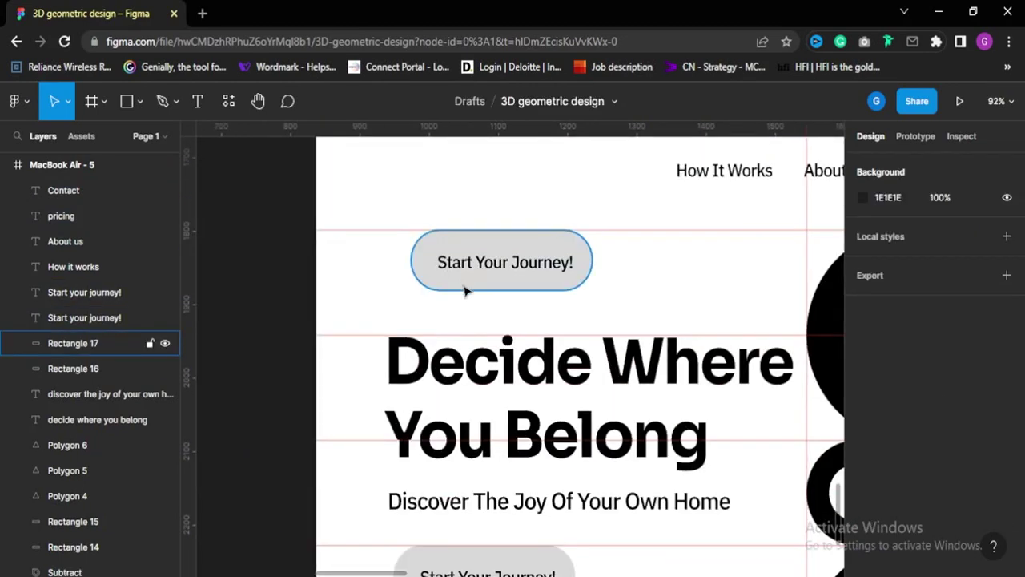
{"action": "left_click", "coordinate": [465, 286]}
{"action": "key", "text": "shift+x"}
{"action": "left_click", "coordinate": [864, 416]}
{"action": "scroll", "coordinate": [646, 329], "scroll_direction": "down", "scroll_amount": 3}
{"action": "left_click", "coordinate": [570, 293]}
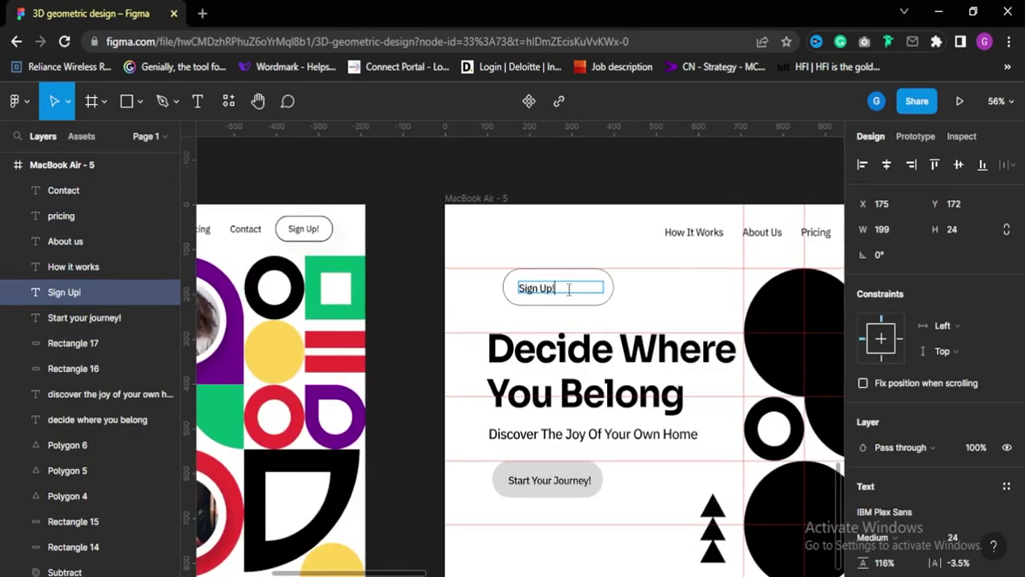
{"action": "scroll", "coordinate": [598, 287], "scroll_direction": "up", "scroll_amount": 4}
Shrink the outlined button to 165 × 69 and centre its "Sign Up!" label inside it
{"action": "left_click_drag", "start_coordinate": [610, 288], "coordinate": [515, 302]}
{"action": "left_click", "coordinate": [629, 292]}
{"action": "scroll", "coordinate": [609, 280], "scroll_direction": "down", "scroll_amount": 3}
{"action": "left_click", "coordinate": [514, 283], "text": "shift"}
{"action": "left_click", "coordinate": [959, 165]}
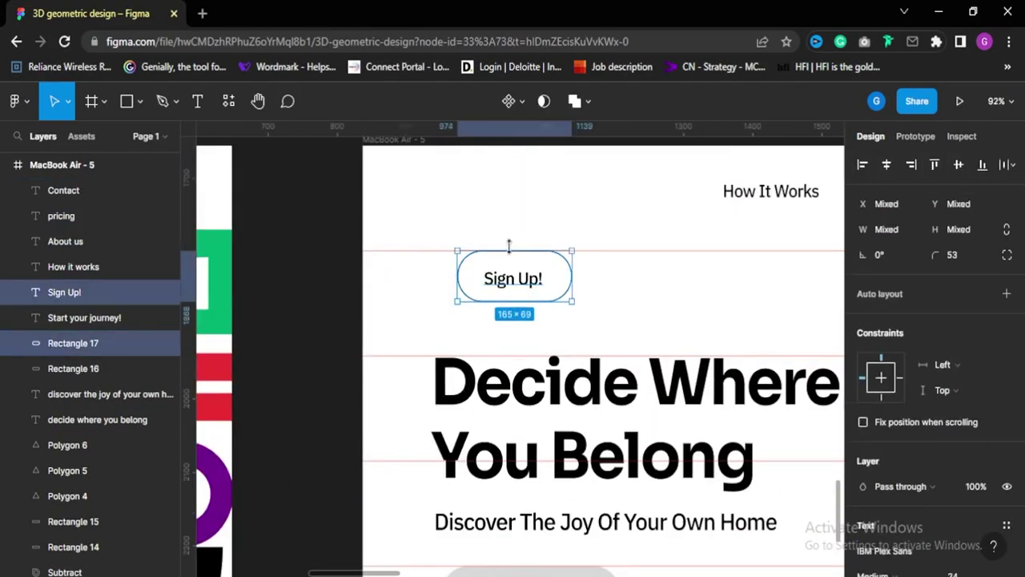
Move the "Sign Up!" label and its outline to the end of the nav row, beside "Contact"
{"action": "scroll", "coordinate": [488, 248], "scroll_direction": "down", "scroll_amount": 4}
{"action": "left_click_drag", "start_coordinate": [497, 262], "coordinate": [799, 226]}
{"action": "scroll", "coordinate": [801, 228], "scroll_direction": "up", "scroll_amount": 5}
{"action": "left_click", "coordinate": [755, 245]}
Set the stroke width of the "Sign Up!" button outline to 2
{"action": "left_click", "coordinate": [747, 227]}
{"action": "scroll", "coordinate": [941, 401], "scroll_direction": "down", "scroll_amount": 4}
{"action": "left_click", "coordinate": [954, 472]}
{"action": "key", "text": "Up"}
{"action": "key", "text": "Up"}
{"action": "key", "text": "Down"}
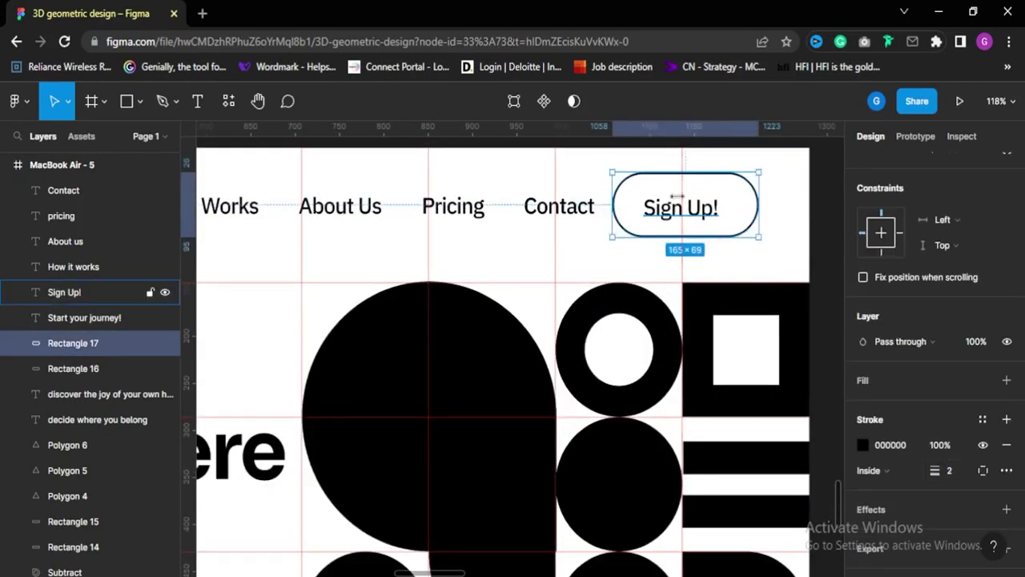
Centre the "Sign Up!" label in its outline, shift the button slightly down and narrow the outline a little
{"action": "scroll", "coordinate": [679, 200], "scroll_direction": "up", "scroll_amount": 3}
{"action": "left_click_drag", "start_coordinate": [689, 210], "coordinate": [696, 205]}
{"action": "scroll", "coordinate": [721, 224], "scroll_direction": "down", "scroll_amount": 4}
{"action": "left_click", "coordinate": [771, 261]}
{"action": "left_click", "coordinate": [711, 233]}
{"action": "left_click", "coordinate": [726, 253], "text": "shift"}
{"action": "left_click_drag", "start_coordinate": [726, 238], "coordinate": [724, 245]}
{"action": "left_click", "coordinate": [772, 261]}
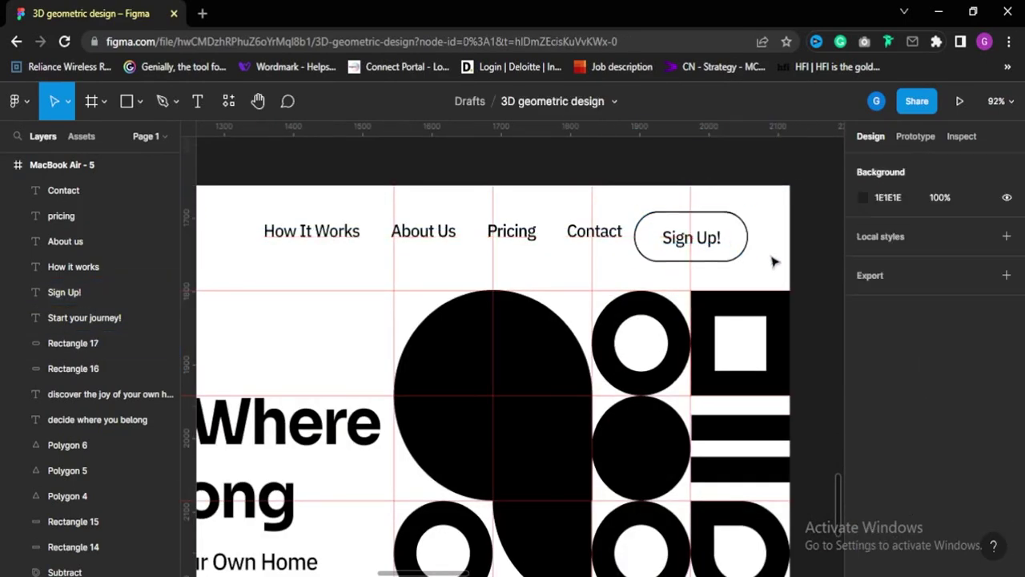
{"action": "left_click", "coordinate": [696, 238]}
{"action": "scroll", "coordinate": [982, 432], "scroll_direction": "down", "scroll_amount": 2}
{"action": "left_click", "coordinate": [770, 263]}
{"action": "scroll", "coordinate": [535, 224], "scroll_direction": "up", "scroll_amount": 3}
Line up the four nav labels with the "Sign Up!" button along the same horizontal centre line
{"action": "left_click_drag", "start_coordinate": [652, 261], "coordinate": [272, 221]}
{"action": "left_click", "coordinate": [273, 234], "text": "shift"}
{"action": "left_click", "coordinate": [272, 234], "text": "shift"}
{"action": "left_click", "coordinate": [409, 239], "text": "shift"}
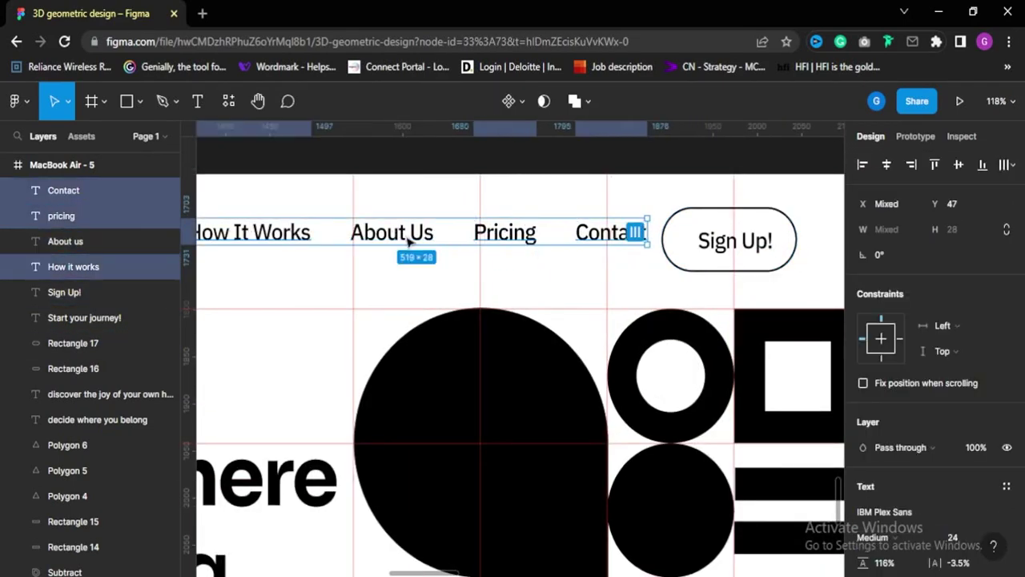
{"action": "left_click", "coordinate": [408, 233], "text": "shift"}
{"action": "scroll", "coordinate": [556, 268], "scroll_direction": "down", "scroll_amount": 3}
{"action": "scroll", "coordinate": [590, 247], "scroll_direction": "up", "scroll_amount": 2}
{"action": "left_click", "coordinate": [689, 243]}
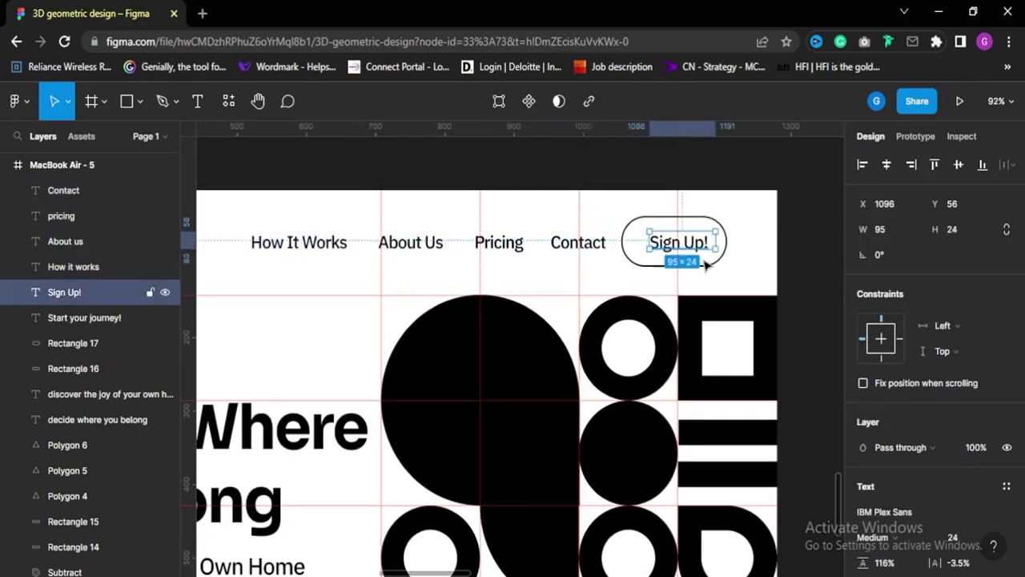
{"action": "left_click", "coordinate": [704, 265], "text": "shift"}
{"action": "left_click", "coordinate": [708, 279]}
Move the social monk logo so it lines up with the heading's left edge and the nav row
{"action": "scroll", "coordinate": [708, 279], "scroll_direction": "down", "scroll_amount": 5}
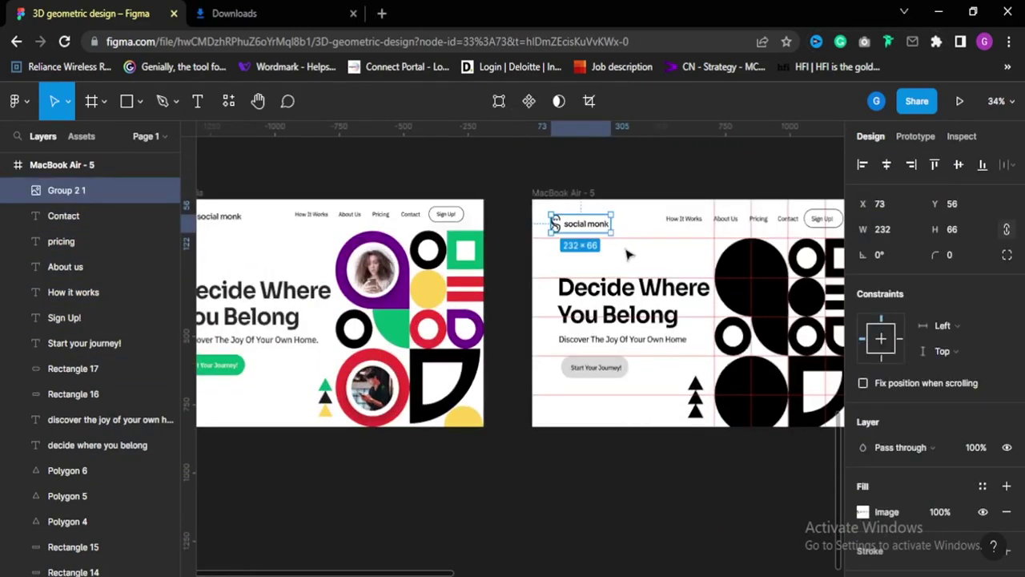
{"action": "scroll", "coordinate": [661, 211], "scroll_direction": "up", "scroll_amount": 4}
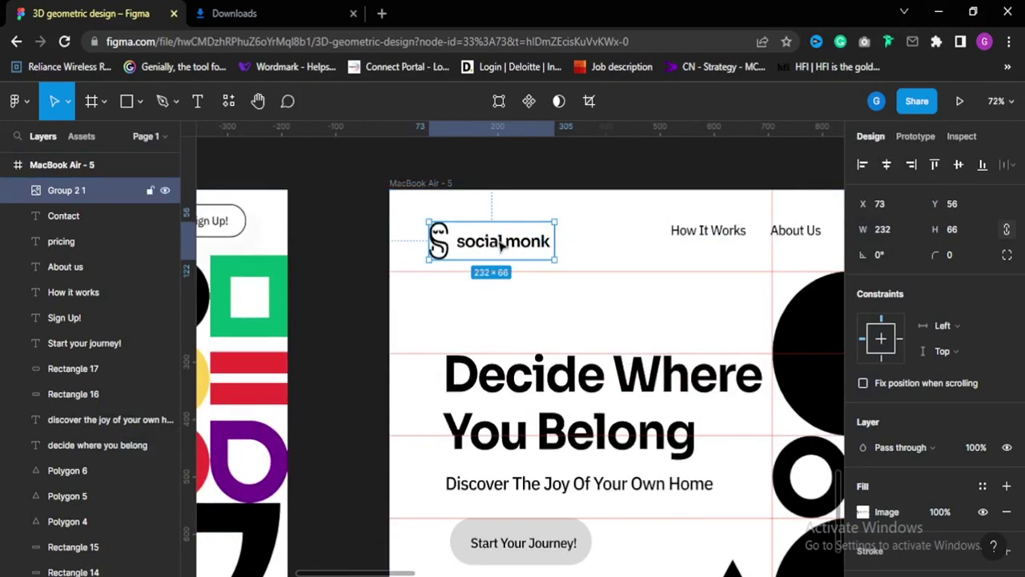
{"action": "left_click_drag", "start_coordinate": [499, 240], "coordinate": [514, 226]}
{"action": "scroll", "coordinate": [561, 352], "scroll_direction": "down", "scroll_amount": 3}
{"action": "key", "text": "Escape"}
{"action": "scroll", "coordinate": [553, 348], "scroll_direction": "down", "scroll_amount": 2}
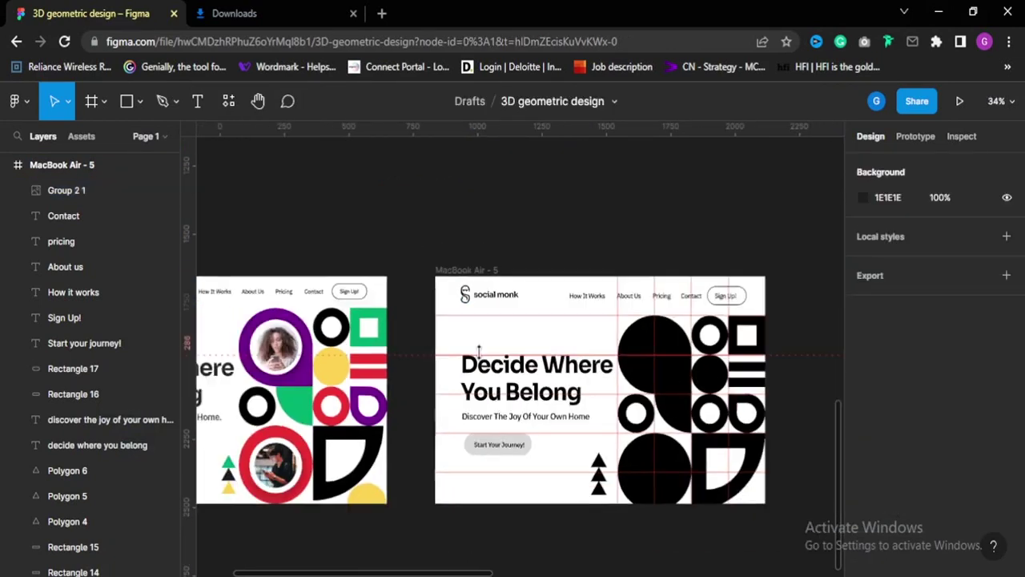
Duplicate the solid 143 × 143 circle onto the upper teardrop shape, fill the copy white and bring it to the front
{"action": "left_click_drag", "start_coordinate": [651, 425], "coordinate": [633, 406]}
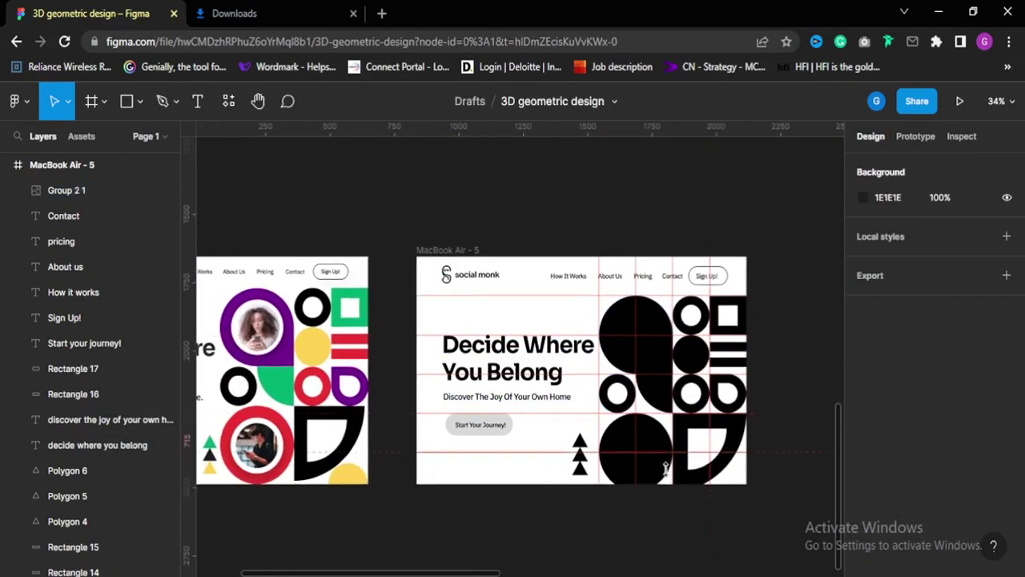
{"action": "left_click", "coordinate": [691, 365], "text": "ctrl"}
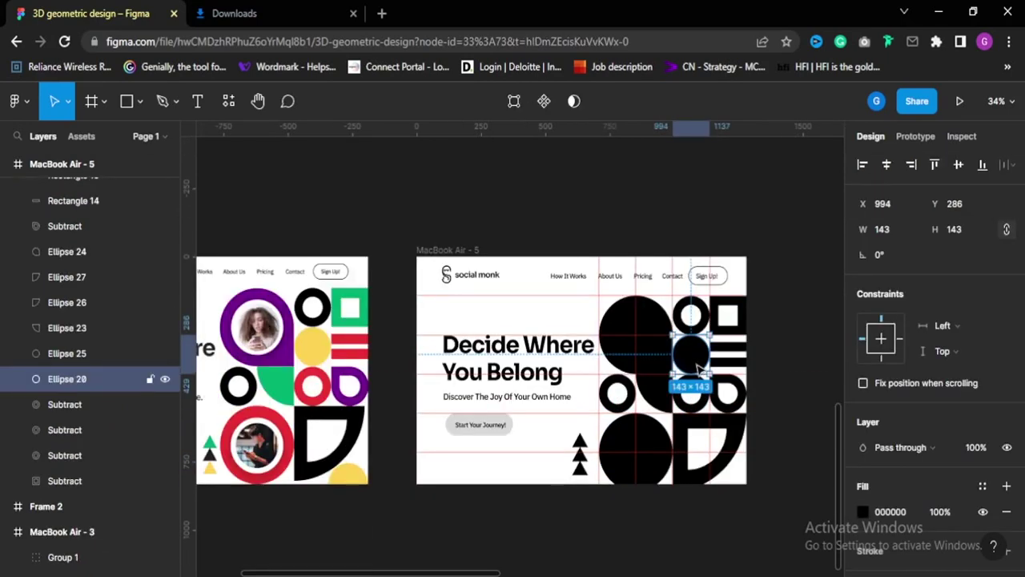
{"action": "left_click_drag", "start_coordinate": [670, 360], "coordinate": [641, 344]}
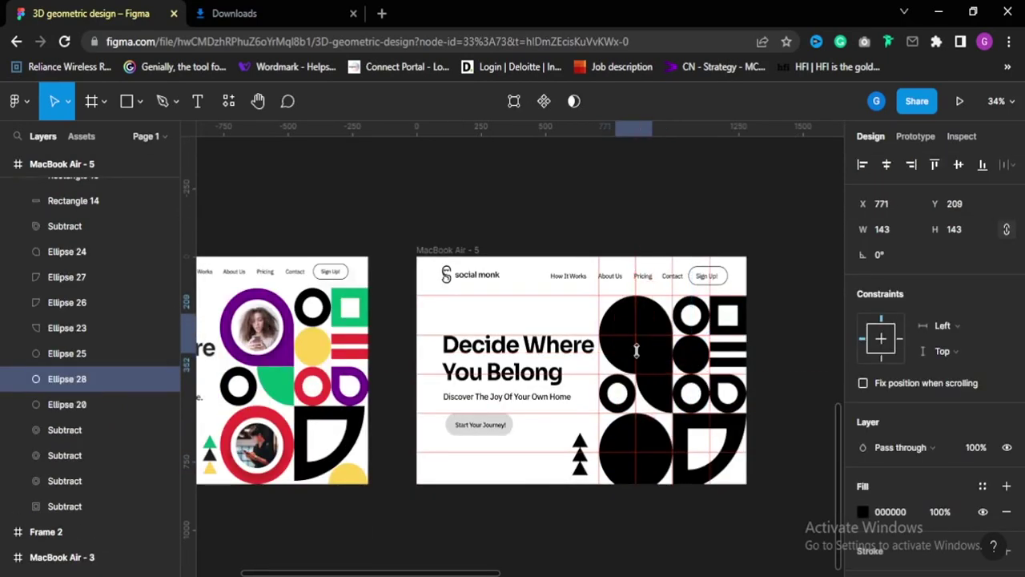
{"action": "key", "text": "i"}
{"action": "left_click", "coordinate": [551, 315]}
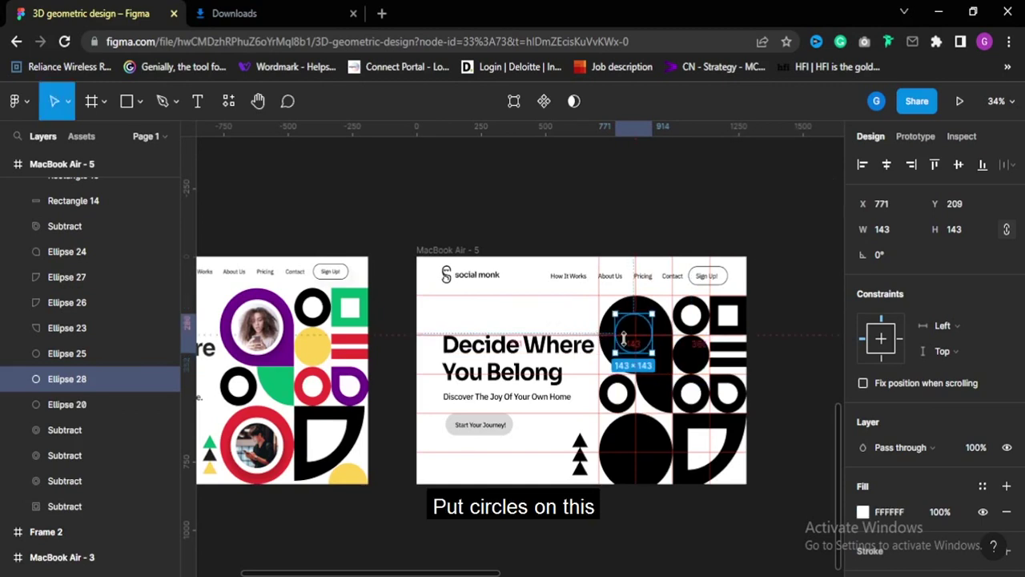
{"action": "key", "text": "bracketright"}
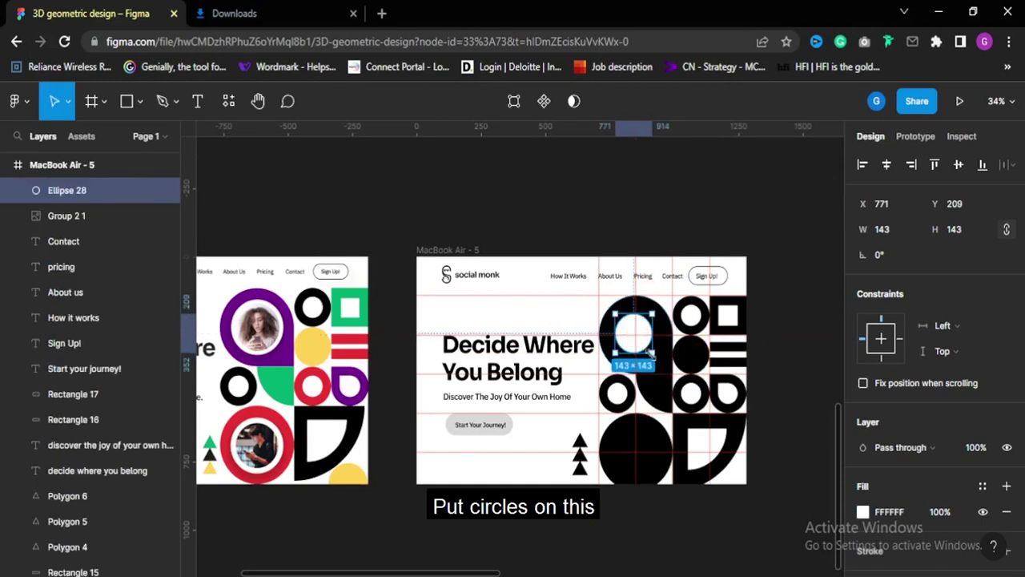
Enlarge the white circle to 198 × 198 and centre it in the teardrop shape's round part
{"action": "mouse_move", "coordinate": [651, 352]}
{"action": "left_mouse_down"}
{"action": "mouse_move", "coordinate": [664, 366]}
{"action": "mouse_move", "coordinate": [642, 341]}
{"action": "left_mouse_up"}
{"action": "scroll", "coordinate": [657, 343], "scroll_direction": "up", "scroll_amount": 3}
{"action": "scroll", "coordinate": [645, 346], "scroll_direction": "up", "scroll_amount": 1}
Duplicate the white circle, shrink the copy to 153 × 153, fill it black and centre it inside the white one
{"action": "key", "text": "ctrl+c"}
{"action": "key", "text": "ctrl+v"}
{"action": "left_click_drag", "start_coordinate": [672, 391], "coordinate": [638, 352]}
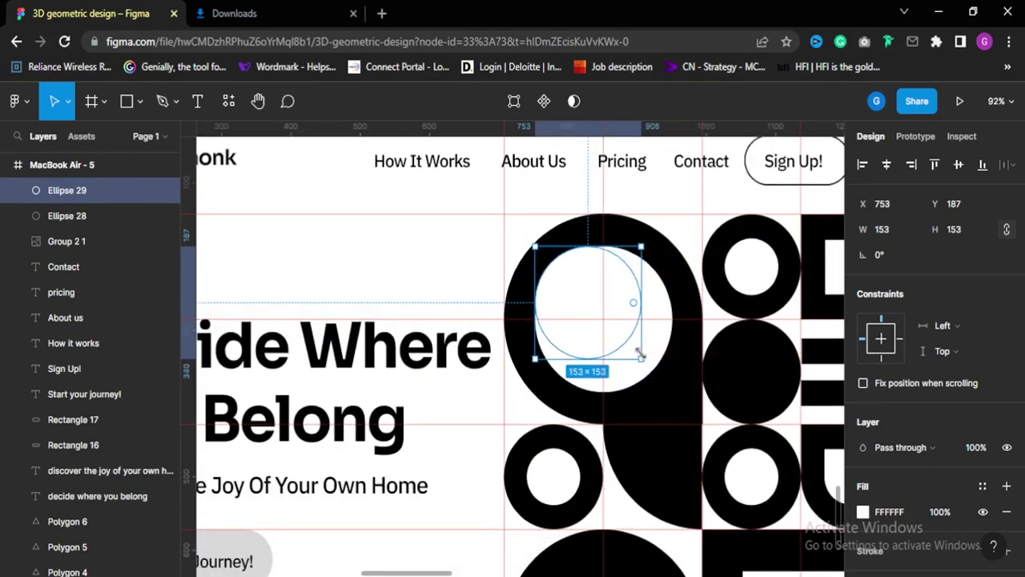
{"action": "key", "text": "i"}
{"action": "left_click", "coordinate": [744, 371]}
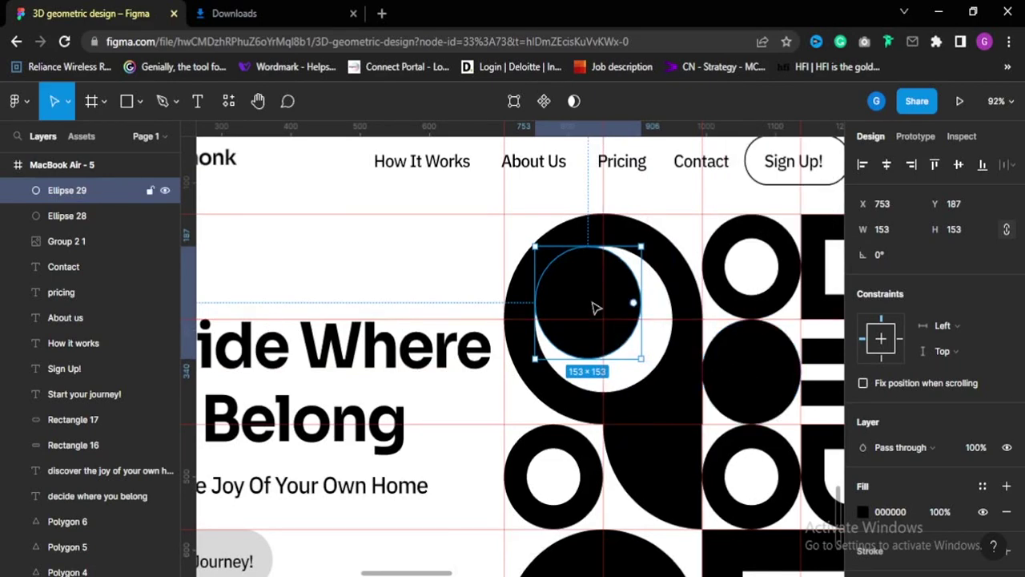
{"action": "left_click_drag", "start_coordinate": [596, 306], "coordinate": [605, 312]}
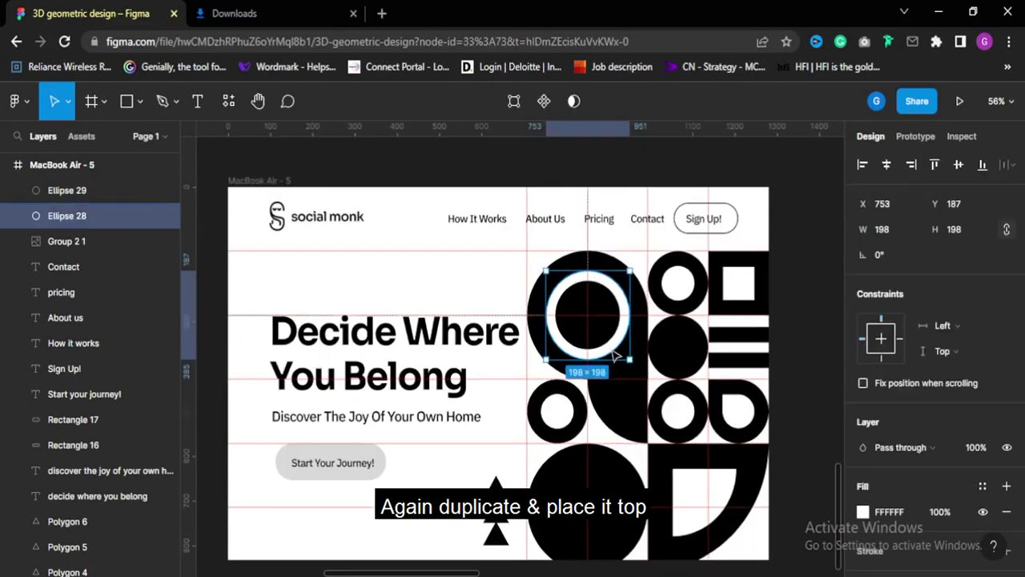
Duplicate the white and black circle pair onto the lower large circle, enlarge it to 208 × 208 and centre it there
{"action": "left_click", "coordinate": [601, 338], "text": "shift"}
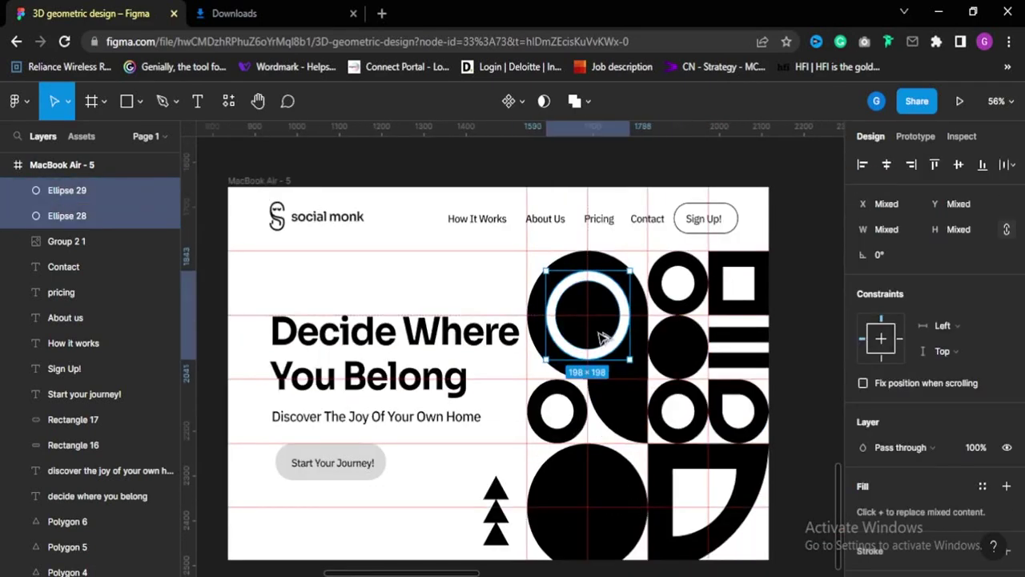
{"action": "left_click_drag", "start_coordinate": [601, 339], "coordinate": [606, 535]}
{"action": "scroll", "coordinate": [613, 480], "scroll_direction": "up", "scroll_amount": 5}
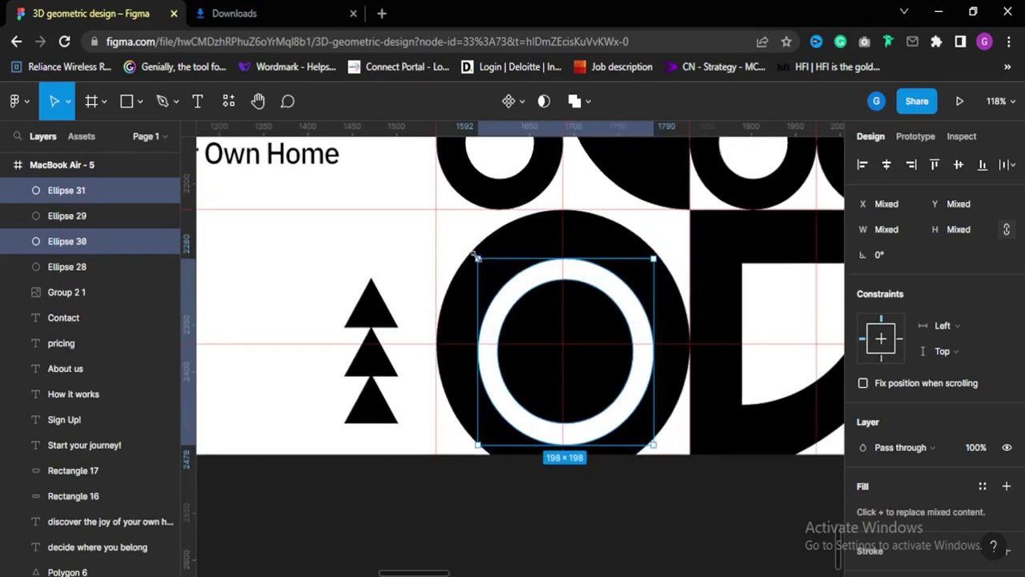
{"action": "left_click_drag", "start_coordinate": [475, 255], "coordinate": [469, 249]}
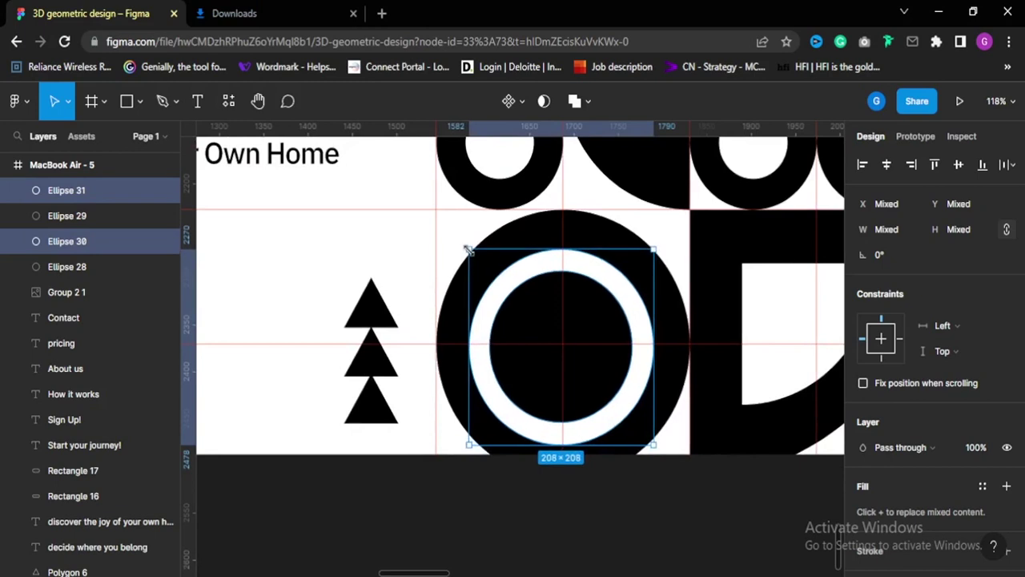
{"action": "left_click_drag", "start_coordinate": [614, 383], "coordinate": [615, 381]}
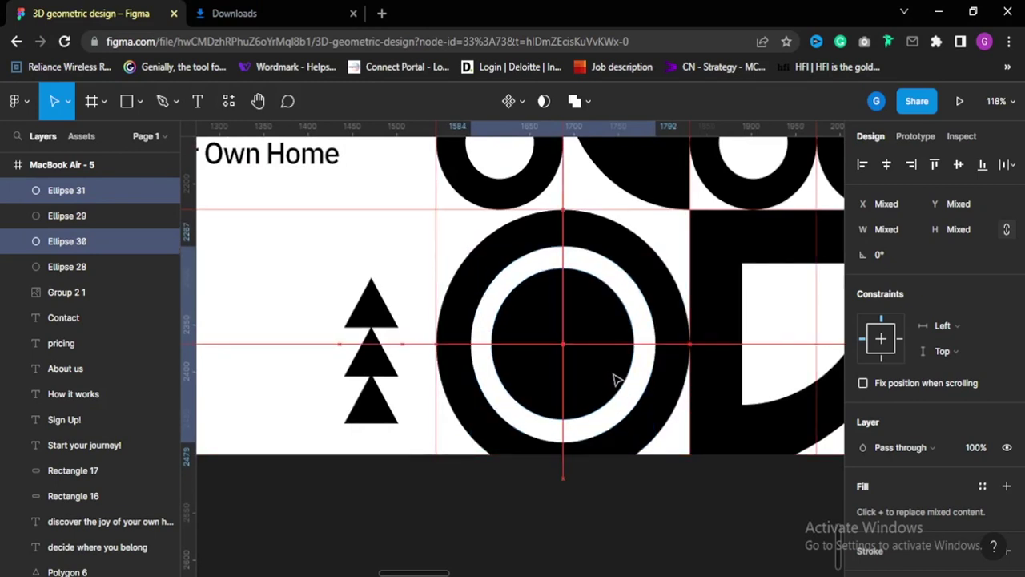
{"action": "left_click", "coordinate": [332, 254]}
{"action": "scroll", "coordinate": [531, 407], "scroll_direction": "down", "scroll_amount": 5}
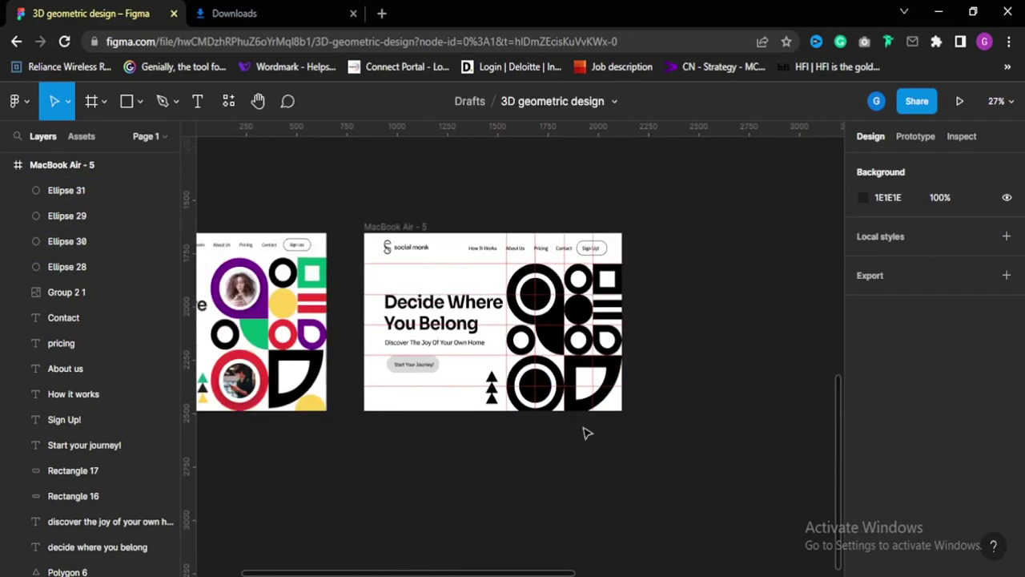
Import the photo of the woman holding a phone and scale it down to about 437 × 655
{"action": "scroll", "coordinate": [536, 398], "scroll_direction": "up", "scroll_amount": 5}
{"action": "left_click", "coordinate": [561, 397]}
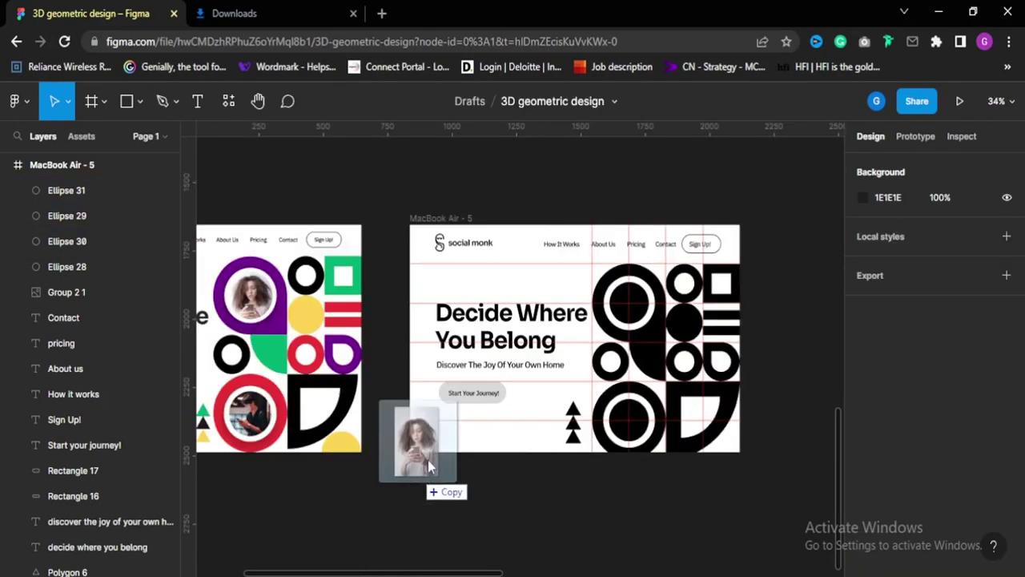
{"action": "left_click_drag", "start_coordinate": [412, 440], "coordinate": [412, 449]}
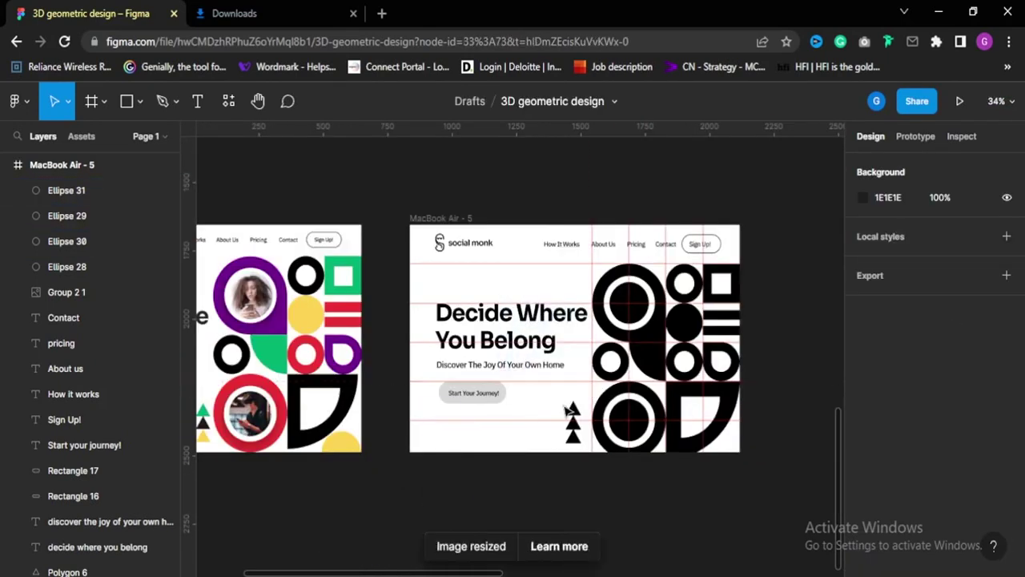
{"action": "scroll", "coordinate": [411, 520], "scroll_direction": "down", "scroll_amount": 3}
{"action": "left_click_drag", "start_coordinate": [407, 563], "coordinate": [539, 350]}
{"action": "scroll", "coordinate": [603, 302], "scroll_direction": "up", "scroll_amount": 2}
{"action": "left_click_drag", "start_coordinate": [593, 242], "coordinate": [546, 316]}
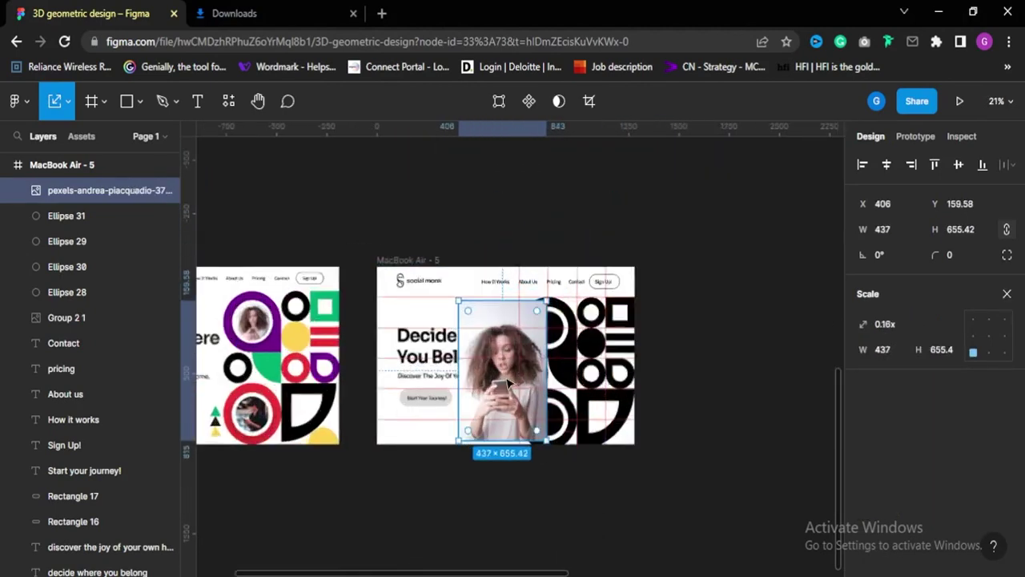
Scale the photo down to about 243 × 365 and move it close to the upper circle pair
{"action": "scroll", "coordinate": [512, 358], "scroll_direction": "up", "scroll_amount": 4}
{"action": "left_click_drag", "start_coordinate": [512, 357], "coordinate": [561, 281]}
{"action": "left_click_drag", "start_coordinate": [434, 469], "coordinate": [501, 360]}
{"action": "scroll", "coordinate": [629, 282], "scroll_direction": "up", "scroll_amount": 2}
{"action": "left_click_drag", "start_coordinate": [589, 300], "coordinate": [570, 309]}
Bring the upper inner black circle to the front, and stack the photo directly above it
{"action": "left_click", "coordinate": [628, 264]}
{"action": "key", "text": "bracketright"}
{"action": "left_click", "coordinate": [494, 377]}
{"action": "key", "text": "bracketright"}
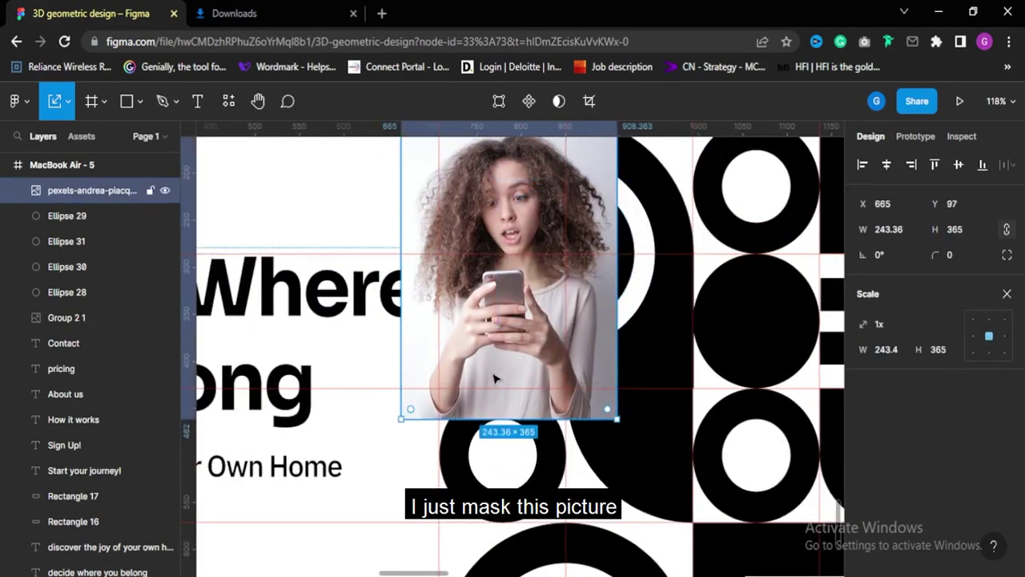
Position the photo over the upper inner black circle and mask it with that circle
{"action": "left_click_drag", "start_coordinate": [494, 377], "coordinate": [549, 404]}
{"action": "left_click", "coordinate": [64, 215]}
{"action": "left_click", "coordinate": [573, 101]}
Scale the masked photo down to about 153 × 229 and position it so the face and phone fill the circle
{"action": "left_click", "coordinate": [558, 313]}
{"action": "scroll", "coordinate": [555, 316], "scroll_direction": "down", "scroll_amount": 4}
{"action": "left_click_drag", "start_coordinate": [524, 258], "coordinate": [531, 269]}
{"action": "scroll", "coordinate": [585, 358], "scroll_direction": "up", "scroll_amount": 3}
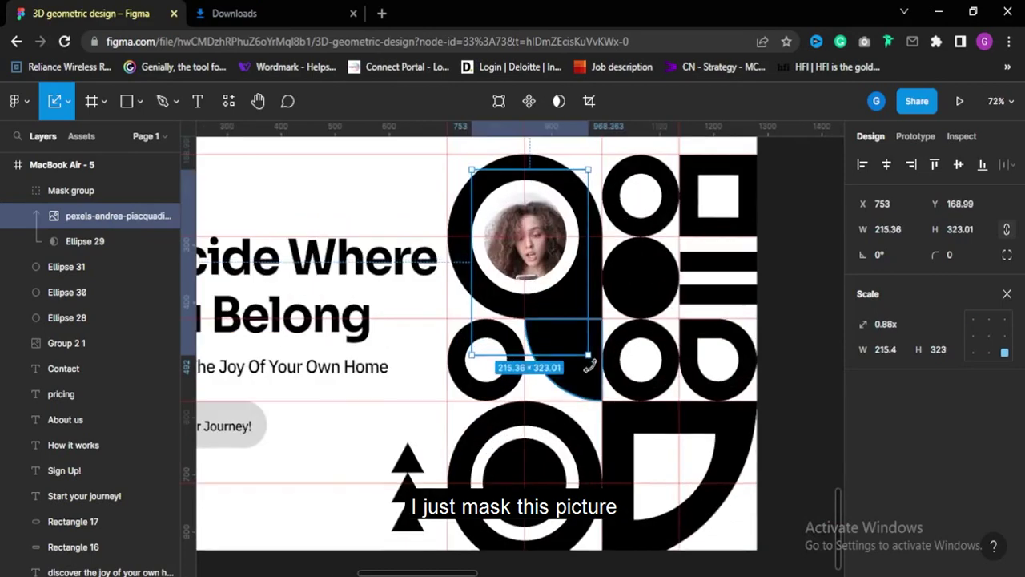
{"action": "left_click_drag", "start_coordinate": [590, 355], "coordinate": [569, 324]}
{"action": "left_click_drag", "start_coordinate": [473, 324], "coordinate": [484, 304]}
{"action": "scroll", "coordinate": [553, 169], "scroll_direction": "up", "scroll_amount": 2}
{"action": "left_click_drag", "start_coordinate": [579, 170], "coordinate": [576, 175]}
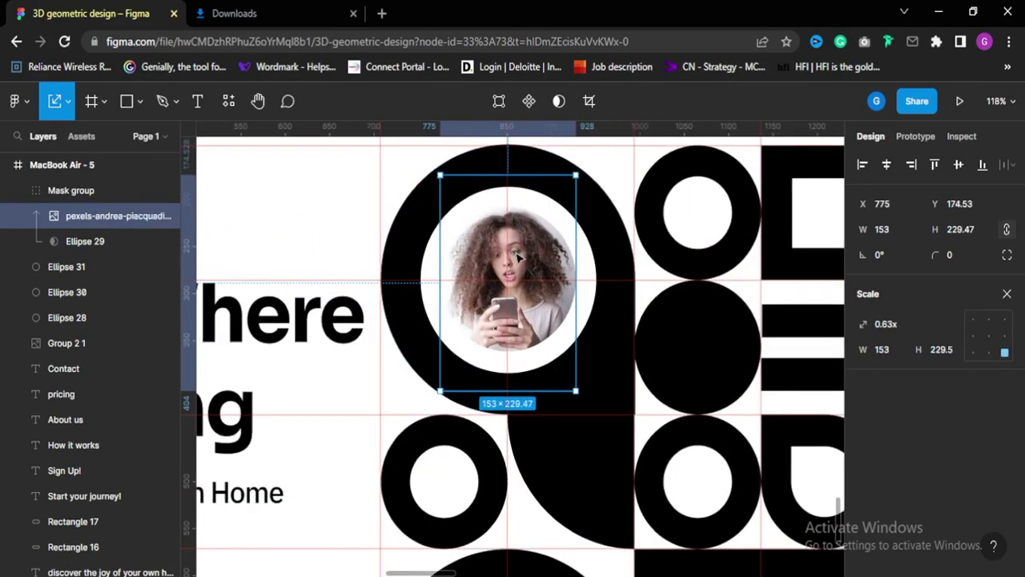
{"action": "left_click_drag", "start_coordinate": [517, 257], "coordinate": [517, 250]}
{"action": "scroll", "coordinate": [545, 268], "scroll_direction": "down", "scroll_amount": 5}
{"action": "scroll", "coordinate": [548, 277], "scroll_direction": "up", "scroll_amount": 6}
{"action": "scroll", "coordinate": [566, 289], "scroll_direction": "down", "scroll_amount": 6}
{"action": "key", "text": "Escape"}
{"action": "scroll", "coordinate": [553, 324], "scroll_direction": "up", "scroll_amount": 2}
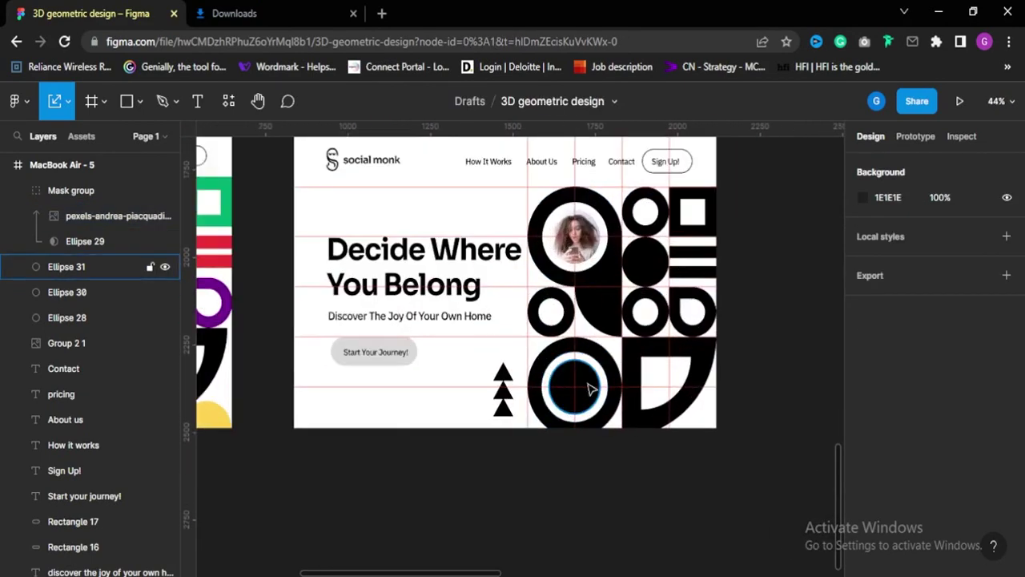
Bring the downloaded photo of the man holding a phone onto the canvas and scale it down near the MacBook Air frame
{"action": "key", "text": "alt+Tab"}
{"action": "left_click_drag", "start_coordinate": [249, 127], "coordinate": [473, 355]}
{"action": "scroll", "coordinate": [527, 304], "scroll_direction": "down", "scroll_amount": 5}
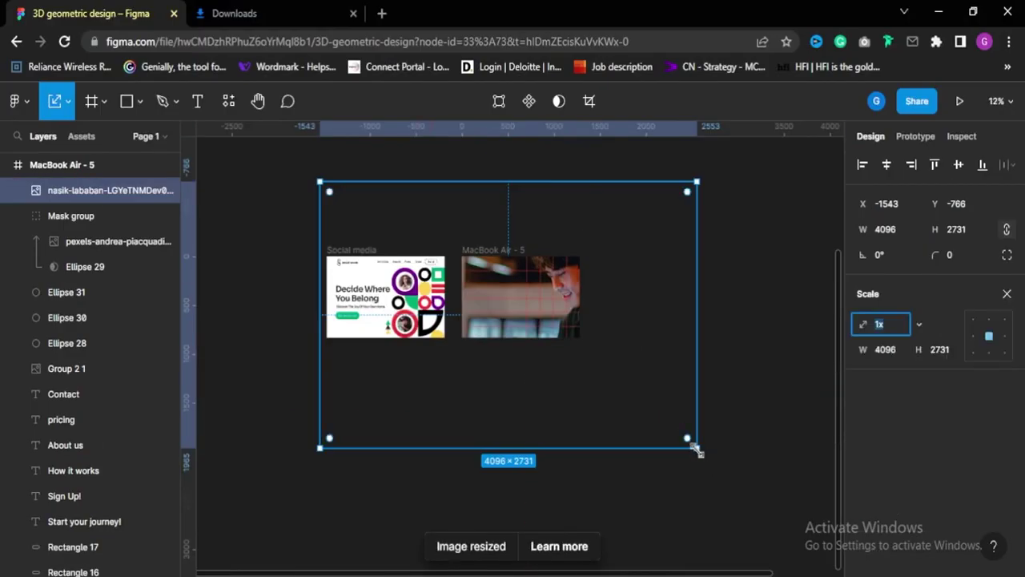
{"action": "left_click_drag", "start_coordinate": [697, 451], "coordinate": [408, 243]}
{"action": "left_click_drag", "start_coordinate": [367, 214], "coordinate": [517, 320]}
Scale the photo down to about 389 × 259 and position the man over the lower inner black circle
{"action": "scroll", "coordinate": [516, 322], "scroll_direction": "up", "scroll_amount": 6}
{"action": "left_click_drag", "start_coordinate": [686, 262], "coordinate": [601, 322]}
{"action": "left_click_drag", "start_coordinate": [496, 454], "coordinate": [675, 411]}
{"action": "scroll", "coordinate": [595, 329], "scroll_direction": "up", "scroll_amount": 3}
{"action": "left_click_drag", "start_coordinate": [843, 195], "coordinate": [653, 325]}
{"action": "scroll", "coordinate": [561, 345], "scroll_direction": "down", "scroll_amount": 1}
{"action": "left_click_drag", "start_coordinate": [433, 339], "coordinate": [494, 375]}
{"action": "left_click_drag", "start_coordinate": [410, 478], "coordinate": [493, 422]}
{"action": "left_click_drag", "start_coordinate": [546, 358], "coordinate": [520, 400]}
{"action": "left_click_drag", "start_coordinate": [460, 304], "coordinate": [423, 280]}
{"action": "left_click_drag", "start_coordinate": [545, 361], "coordinate": [483, 370]}
Stack the photo directly above the lower inner black circle and mask it with that circle
{"action": "left_click", "coordinate": [652, 389]}
{"action": "key", "text": "]"}
{"action": "left_click", "coordinate": [449, 362]}
{"action": "key", "text": "]"}
{"action": "left_click", "coordinate": [67, 215], "text": "shift"}
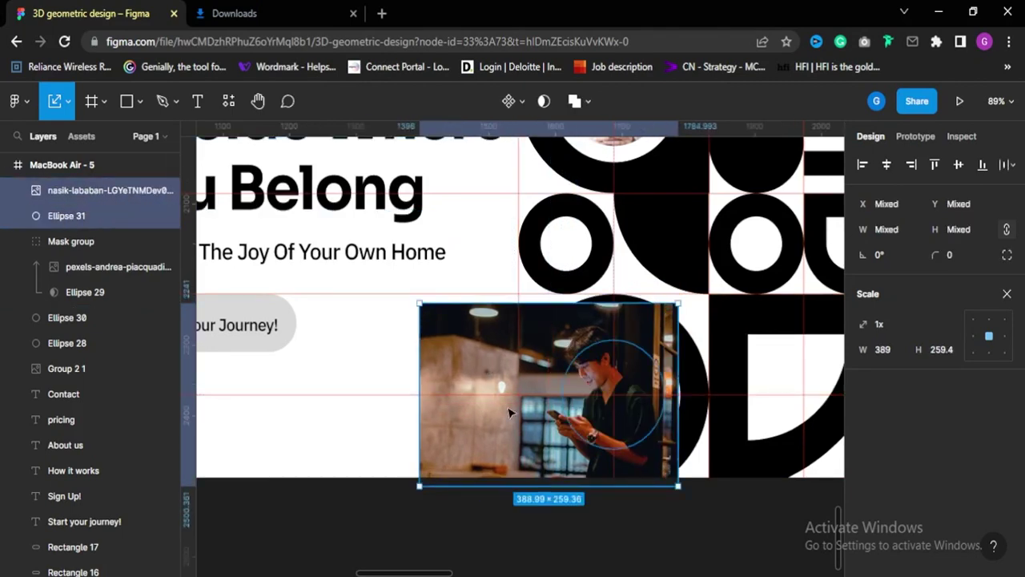
{"action": "right_click", "coordinate": [615, 397]}
{"action": "left_click", "coordinate": [665, 314]}
Scale the masked photo down and position it so the man and his phone fill the circle
{"action": "left_click", "coordinate": [120, 216]}
{"action": "left_click_drag", "start_coordinate": [419, 303], "coordinate": [498, 340]}
{"action": "scroll", "coordinate": [669, 439], "scroll_direction": "down", "scroll_amount": 5}
{"action": "left_click_drag", "start_coordinate": [754, 381], "coordinate": [778, 398]}
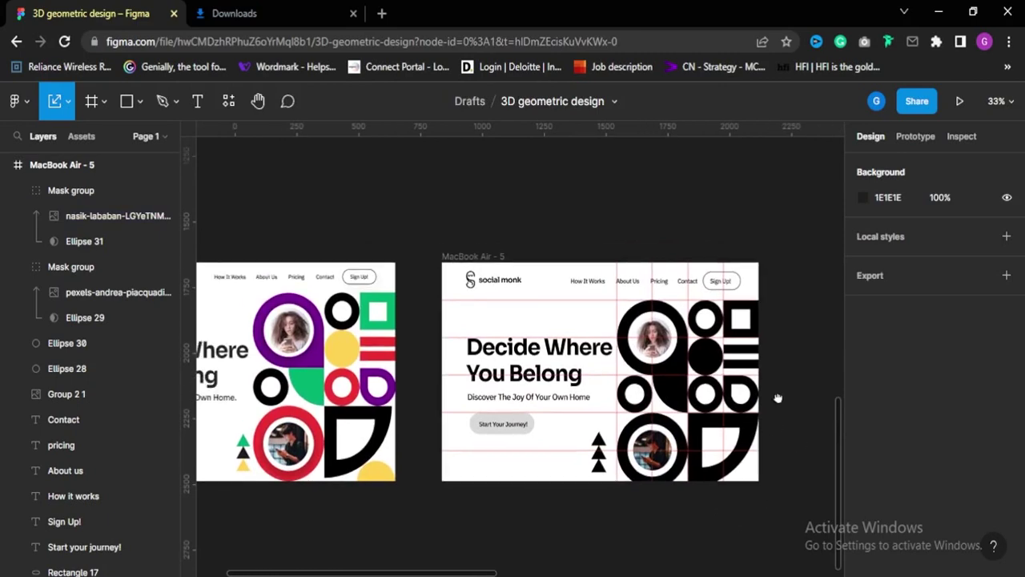
Fill the Start Your Journey! button with green 0EAD69, sampled from the reference design
{"action": "scroll", "coordinate": [620, 376], "scroll_direction": "down", "scroll_amount": 2, "text": "ctrl"}
{"action": "left_click", "coordinate": [500, 418]}
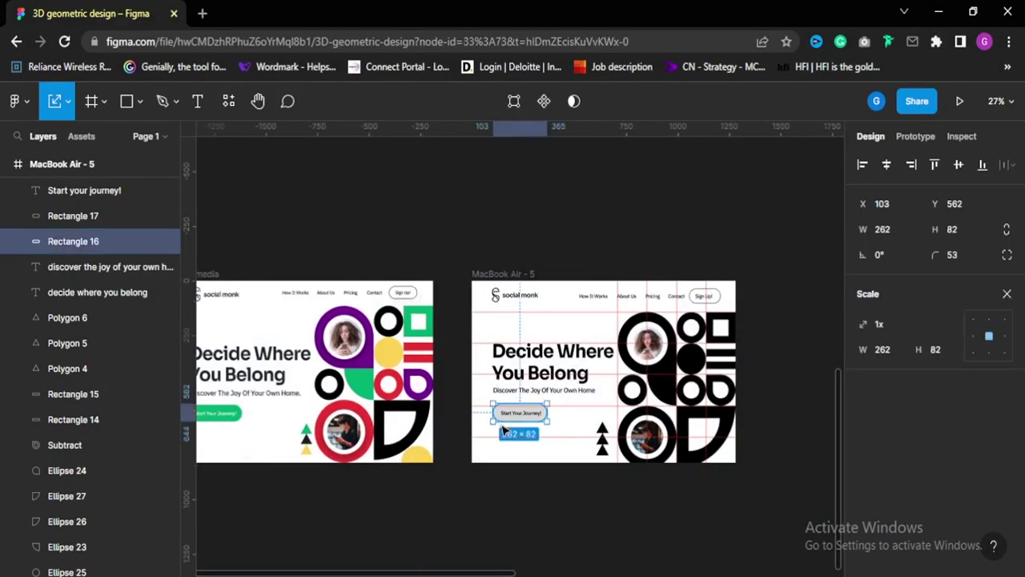
{"action": "scroll", "coordinate": [499, 426], "scroll_direction": "up", "scroll_amount": 2, "text": "ctrl"}
{"action": "key", "text": "i"}
{"action": "left_click", "coordinate": [410, 296]}
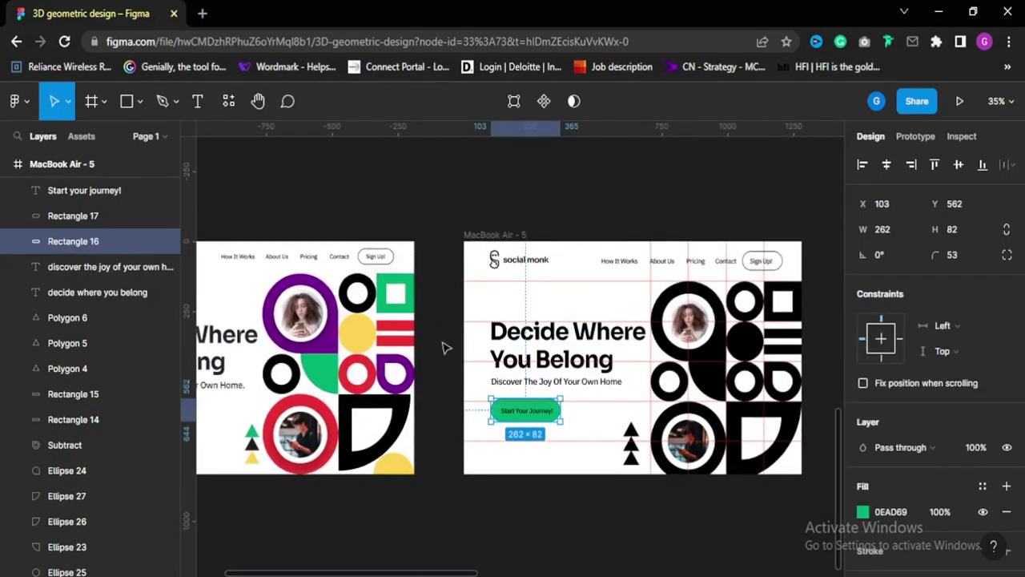
Recolour the Start Your Journey! button label white
{"action": "scroll", "coordinate": [549, 420], "scroll_direction": "down", "scroll_amount": 2, "text": "ctrl"}
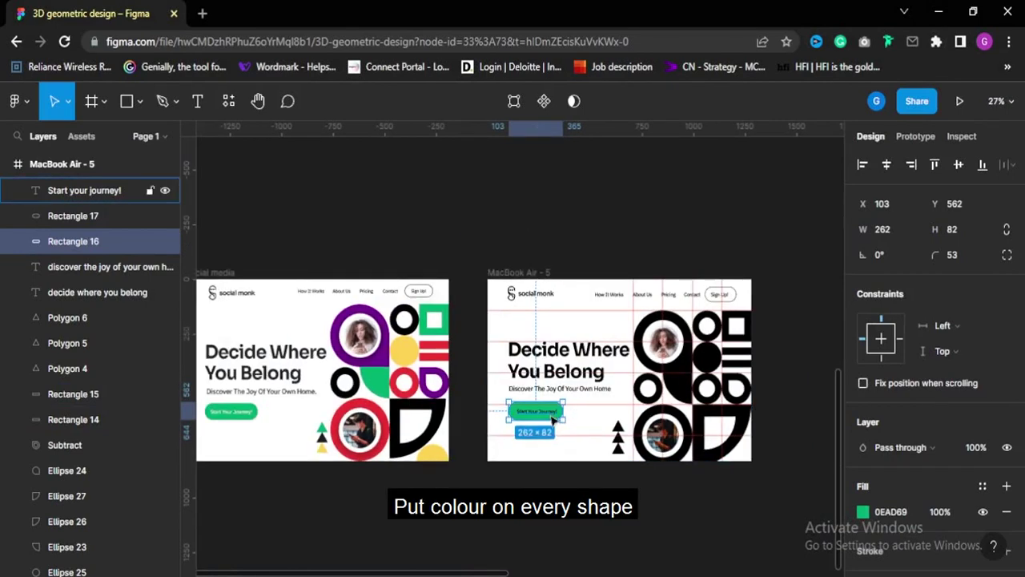
{"action": "left_click", "coordinate": [552, 420]}
{"action": "scroll", "coordinate": [561, 423], "scroll_direction": "up", "scroll_amount": 3, "text": "ctrl"}
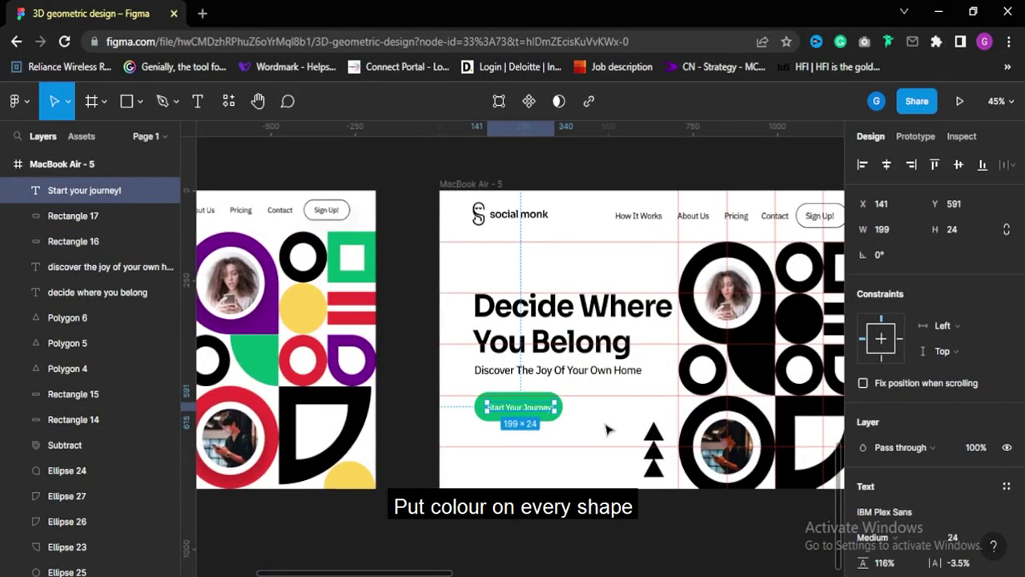
{"action": "left_click", "coordinate": [584, 435]}
{"action": "scroll", "coordinate": [583, 435], "scroll_direction": "down", "scroll_amount": 3, "text": "ctrl"}
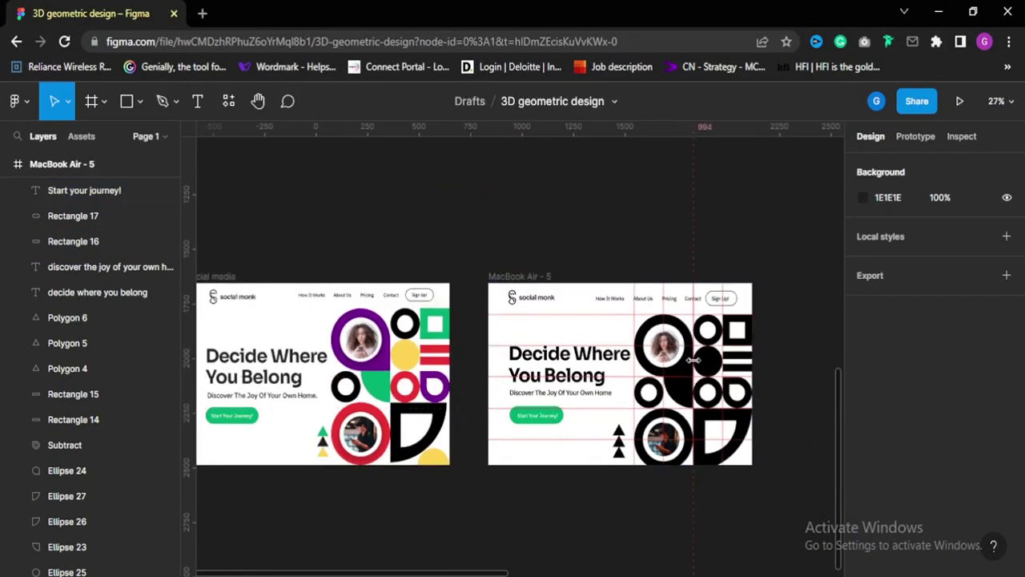
Fill the teardrop around the upper photo purple and the solid circle beside it yellow, sampling both colours from the reference design
{"action": "scroll", "coordinate": [694, 361], "scroll_direction": "up", "scroll_amount": 2, "text": "ctrl"}
{"action": "left_click", "coordinate": [96, 470]}
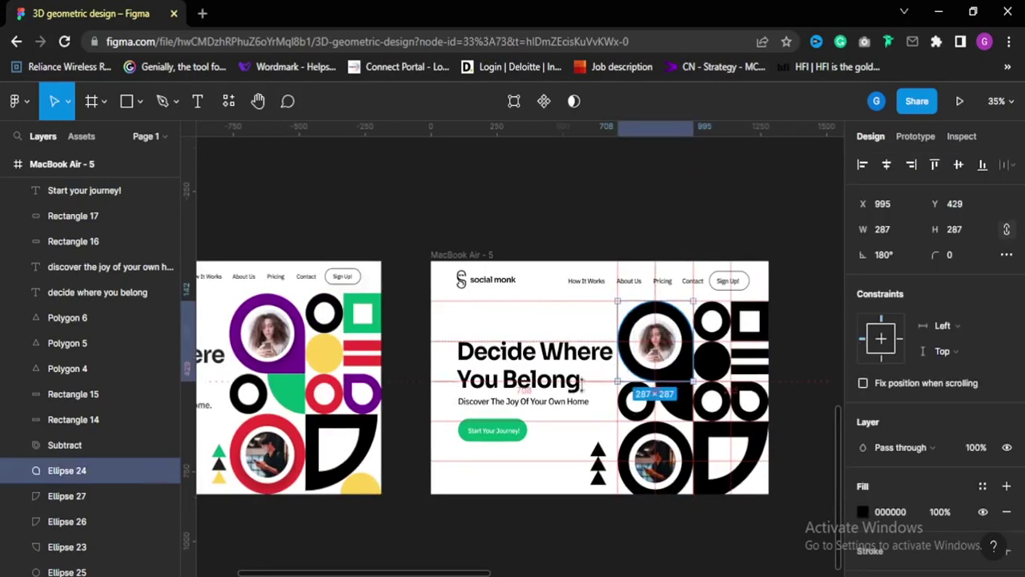
{"action": "left_click", "coordinate": [712, 361]}
{"action": "key", "text": "i"}
{"action": "left_click", "coordinate": [324, 353]}
Fill the upper-right square frame shape with the green sampled from the reference design
{"action": "left_click", "coordinate": [745, 307]}
{"action": "key", "text": "i"}
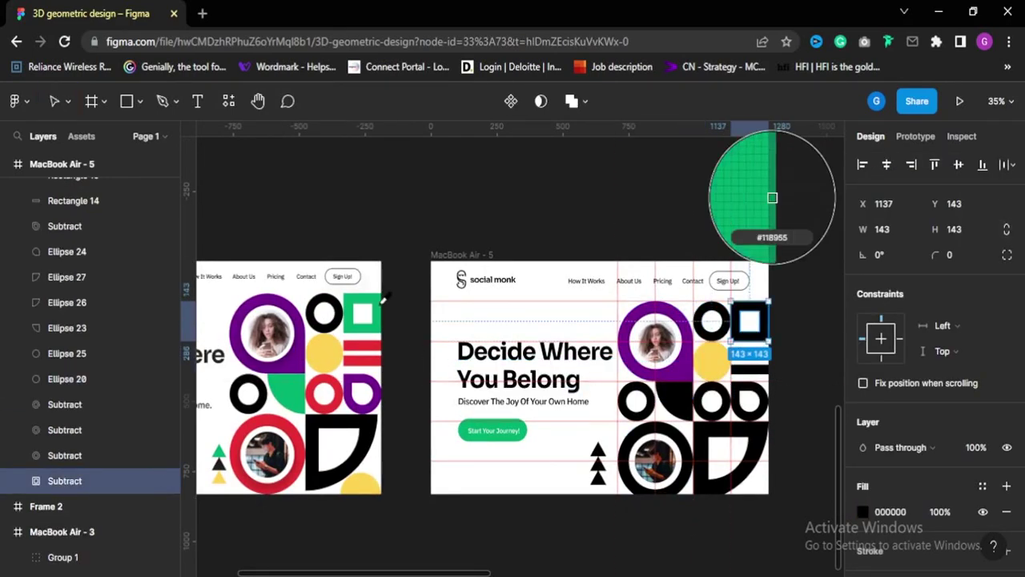
{"action": "left_click", "coordinate": [380, 299]}
Fill the stripes, the small ring below the yellow circle and the lower photo's ring red E43030, and the quarter circle green 0EAD69
{"action": "scroll", "coordinate": [745, 368], "scroll_direction": "up", "scroll_amount": 2, "text": "ctrl"}
{"action": "left_click", "coordinate": [749, 369]}
{"action": "left_click", "coordinate": [691, 412]}
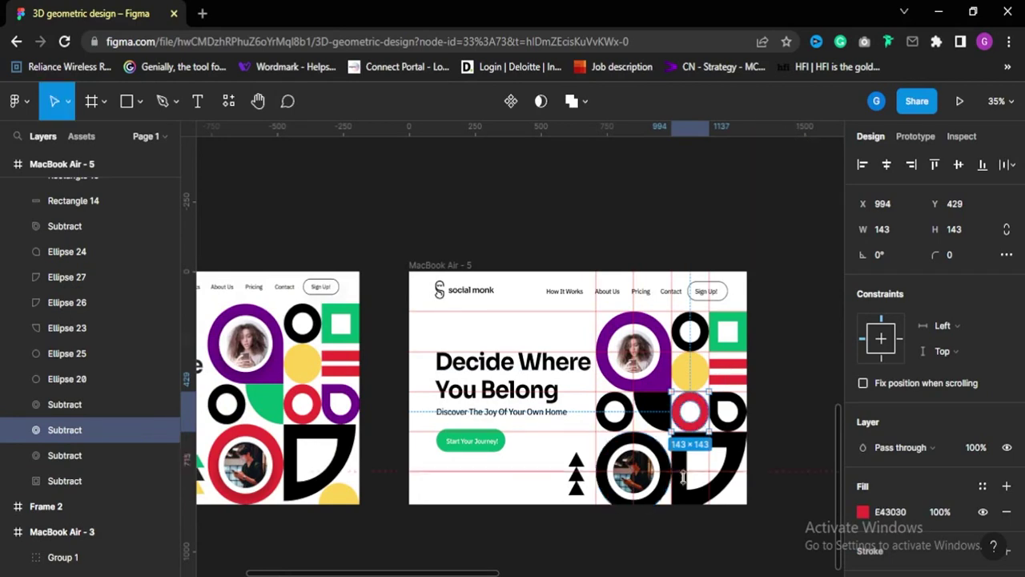
{"action": "left_click", "coordinate": [625, 481]}
{"action": "left_click", "coordinate": [667, 422]}
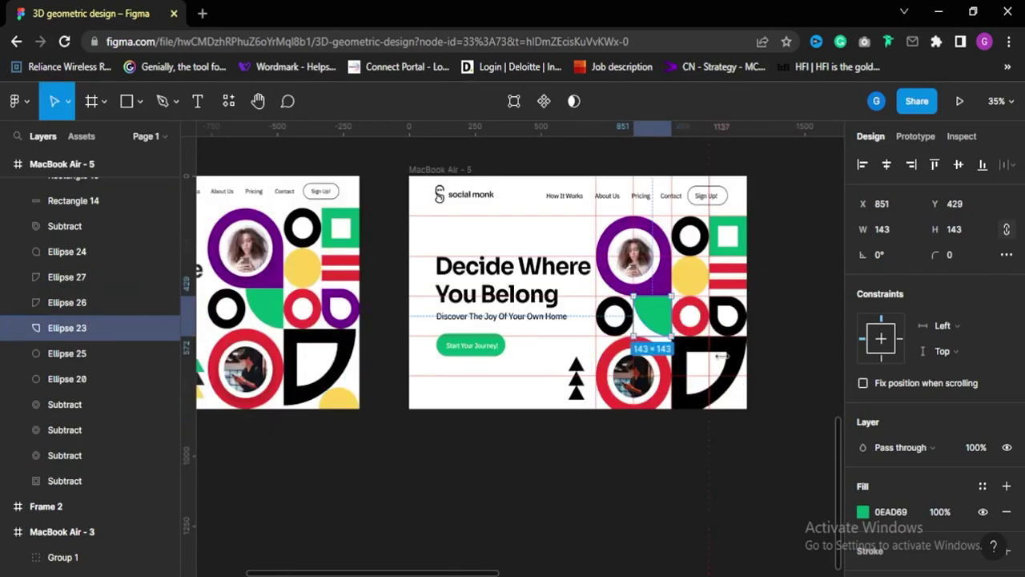
Duplicate the yellow circle into the blank area between the button and the triangles
{"action": "scroll", "coordinate": [757, 452], "scroll_direction": "up", "scroll_amount": 3, "text": "ctrl"}
{"action": "left_click", "coordinate": [691, 368]}
{"action": "left_click_drag", "start_coordinate": [641, 324], "coordinate": [383, 463], "text": "alt"}
Turn the duplicate into a 143 × 71.5 half circle by deleting its top point and closing the outline, filled yellow FFD23F
{"action": "scroll", "coordinate": [365, 445], "scroll_direction": "up", "scroll_amount": 3, "text": "ctrl"}
{"action": "double_click", "coordinate": [378, 451]}
{"action": "left_click", "coordinate": [381, 397]}
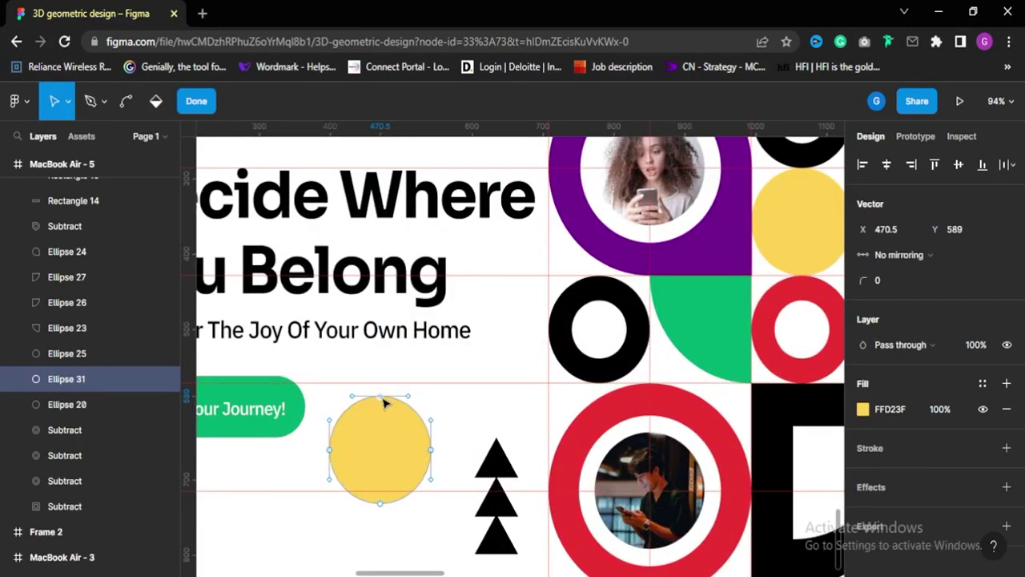
{"action": "key", "text": "Delete"}
{"action": "key", "text": "p"}
{"action": "left_click", "coordinate": [431, 451]}
{"action": "left_click", "coordinate": [330, 451]}
{"action": "scroll", "coordinate": [457, 483], "scroll_direction": "down", "scroll_amount": 2, "text": "ctrl"}
{"action": "key", "text": "i"}
{"action": "left_click", "coordinate": [661, 342]}
{"action": "key", "text": "Escape"}
{"action": "scroll", "coordinate": [573, 407], "scroll_direction": "down", "scroll_amount": 1, "text": "ctrl"}
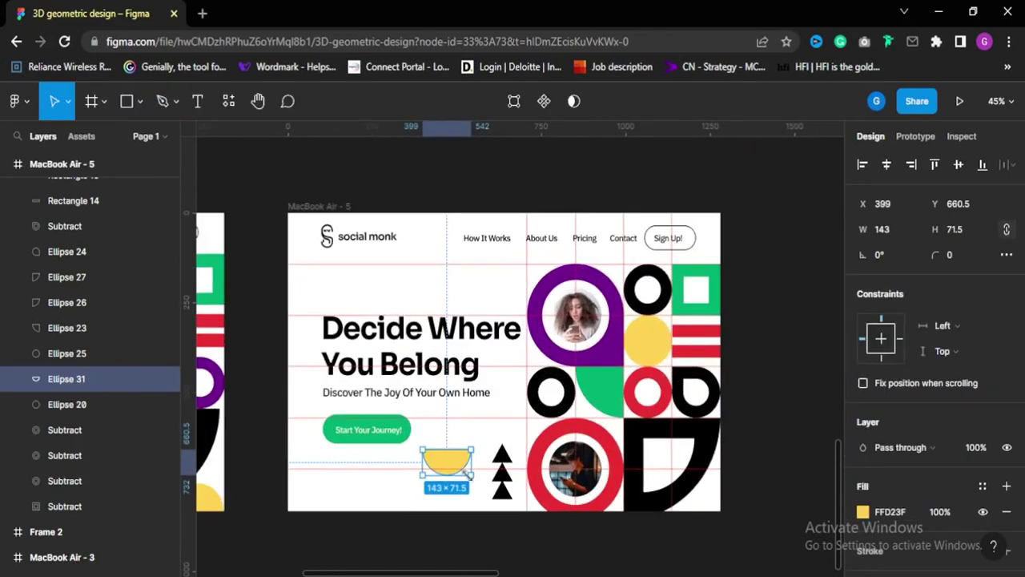
Rotate the yellow half circle 180° and place it in the frame's bottom-right corner
{"action": "left_click_drag", "start_coordinate": [457, 463], "coordinate": [707, 498]}
{"action": "scroll", "coordinate": [703, 501], "scroll_direction": "down", "scroll_amount": 2, "text": "ctrl"}
{"action": "left_click", "coordinate": [696, 508]}
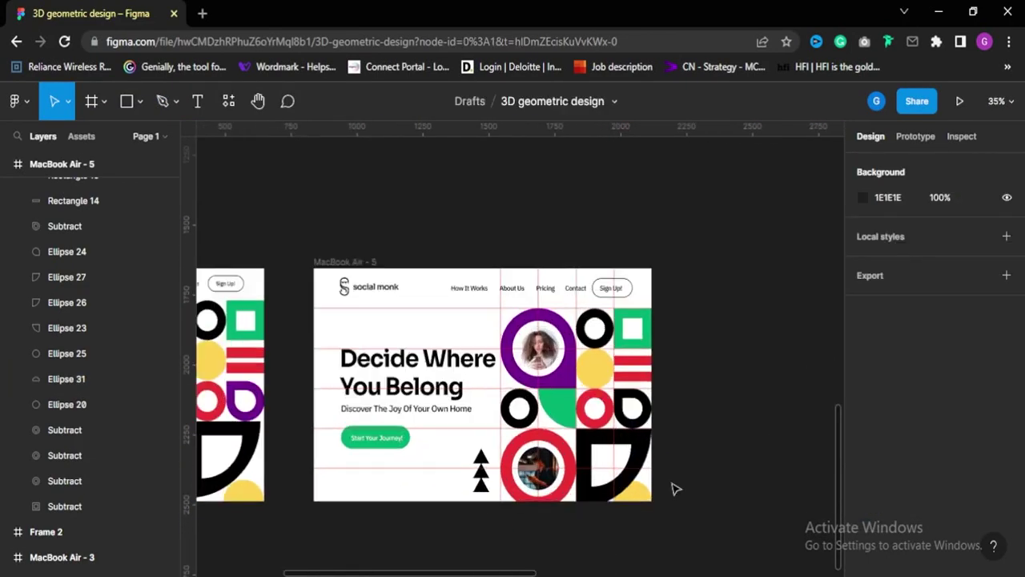
Fill the top triangle green and the bottom triangle yellow, sampling both colours from the coloured shapes
{"action": "scroll", "coordinate": [673, 487], "scroll_direction": "down", "scroll_amount": 2, "text": "ctrl"}
{"action": "left_click", "coordinate": [535, 463]}
{"action": "key", "text": "i"}
{"action": "left_click", "coordinate": [646, 370]}
{"action": "scroll", "coordinate": [545, 473], "scroll_direction": "up", "scroll_amount": 3, "text": "ctrl"}
{"action": "left_click", "coordinate": [551, 379]}
{"action": "scroll", "coordinate": [606, 446], "scroll_direction": "down", "scroll_amount": 3, "text": "ctrl"}
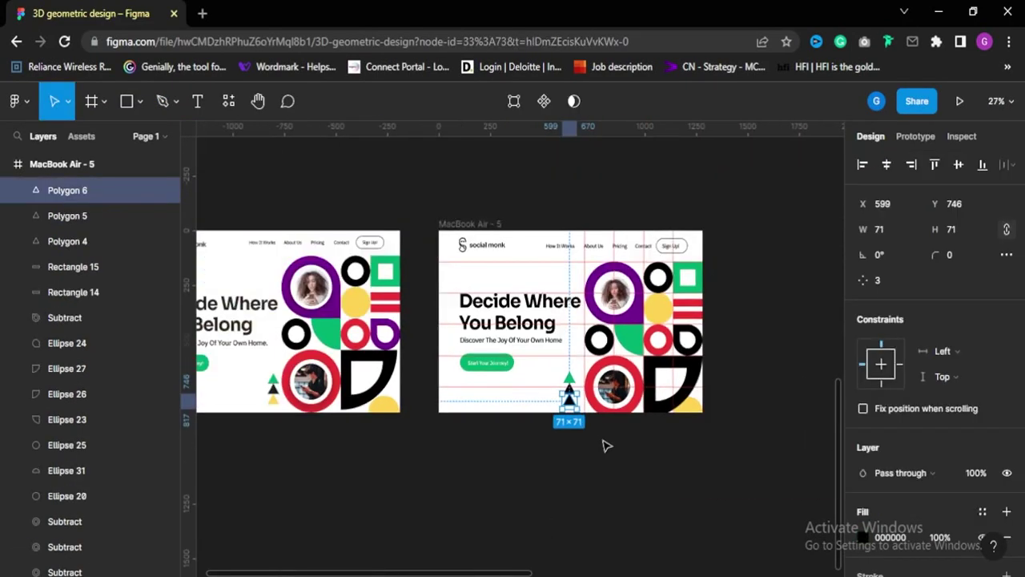
{"action": "key", "text": "i"}
{"action": "left_click", "coordinate": [658, 309]}
{"action": "left_click", "coordinate": [741, 352]}
Hide the rulers and guides, and move the geometric artwork with its photos up slightly to fit inside the frame
{"action": "scroll", "coordinate": [743, 386], "scroll_direction": "down", "scroll_amount": 2, "text": "ctrl"}
{"action": "scroll", "coordinate": [710, 256], "scroll_direction": "up", "scroll_amount": 3, "text": "ctrl"}
{"action": "key", "text": "shift+r"}
{"action": "left_click_drag", "start_coordinate": [747, 275], "coordinate": [467, 480]}
{"action": "left_click", "coordinate": [392, 341], "text": "shift"}
{"action": "left_click_drag", "start_coordinate": [624, 432], "coordinate": [627, 422]}
Move the yellow half circle down to the frame's bottom edge and shift the three triangles down slightly
{"action": "left_click", "coordinate": [675, 499]}
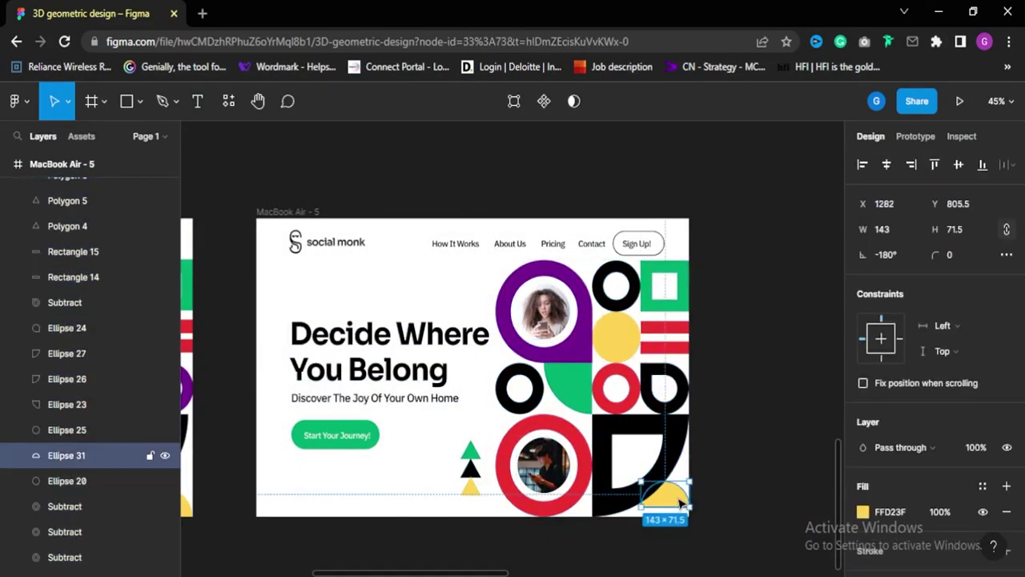
{"action": "left_click_drag", "start_coordinate": [678, 500], "coordinate": [678, 510]}
{"action": "left_click", "coordinate": [735, 473]}
{"action": "scroll", "coordinate": [735, 473], "scroll_direction": "down", "scroll_amount": 2, "text": "ctrl"}
{"action": "scroll", "coordinate": [754, 476], "scroll_direction": "up", "scroll_amount": 1, "text": "ctrl"}
{"action": "left_click_drag", "start_coordinate": [476, 504], "coordinate": [501, 433]}
{"action": "key", "text": "shift+Down"}
{"action": "scroll", "coordinate": [511, 425], "scroll_direction": "down", "scroll_amount": 2, "text": "ctrl"}
{"action": "left_click", "coordinate": [717, 466]}
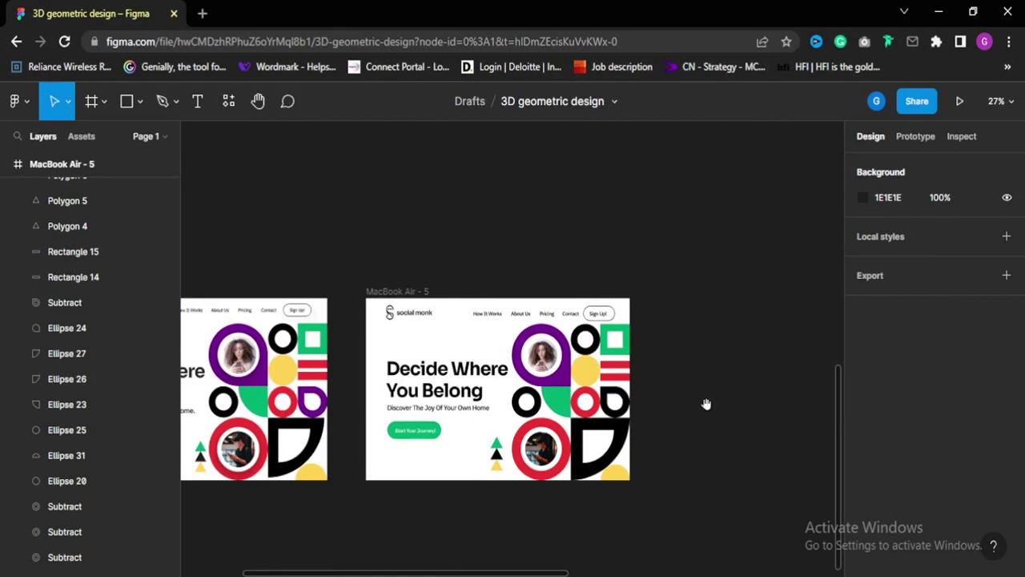
Draw a rectangle about 696 × 889 covering the frame's area to the left of the geometric artwork
{"action": "scroll", "coordinate": [689, 407], "scroll_direction": "right", "scroll_amount": 1}
{"action": "scroll", "coordinate": [701, 413], "scroll_direction": "up", "scroll_amount": 1}
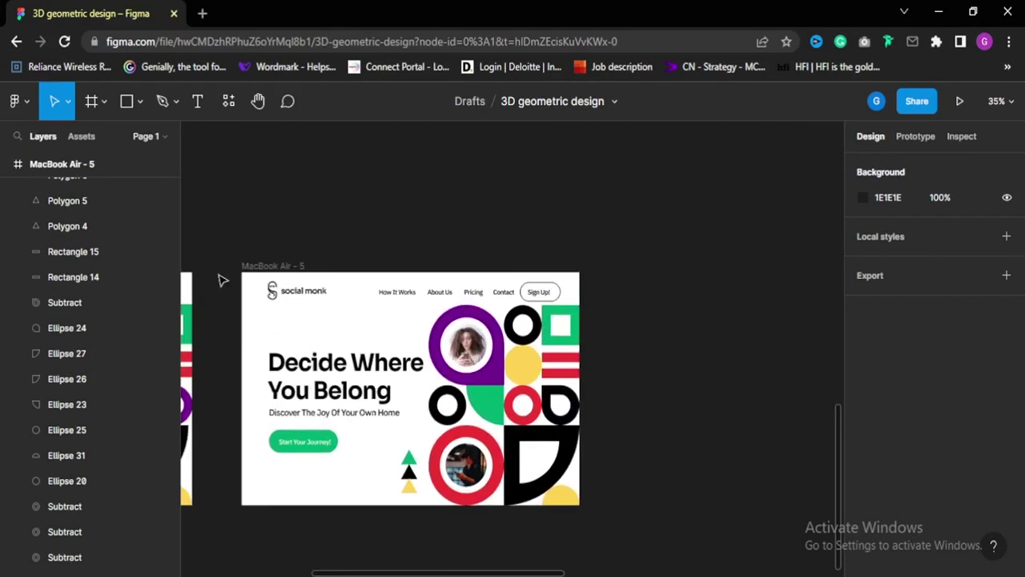
{"action": "left_click", "coordinate": [138, 101]}
{"action": "left_click", "coordinate": [120, 142]}
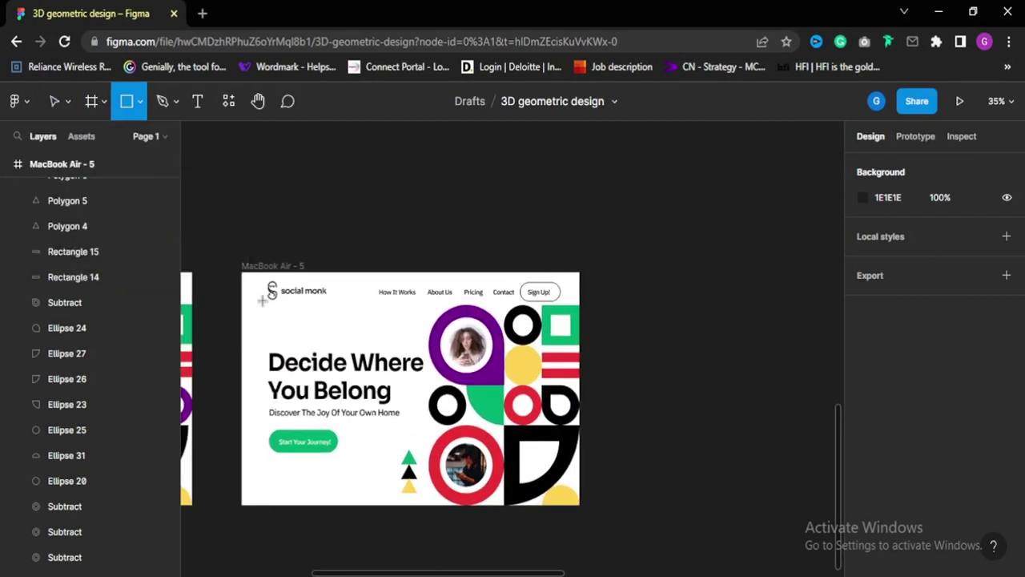
{"action": "scroll", "coordinate": [244, 274], "scroll_direction": "up", "scroll_amount": 2}
{"action": "mouse_move", "coordinate": [286, 230]}
{"action": "left_mouse_down"}
{"action": "mouse_move", "coordinate": [446, 423]}
{"action": "mouse_move", "coordinate": [455, 417]}
{"action": "left_mouse_up"}
{"action": "left_click_drag", "start_coordinate": [415, 367], "coordinate": [400, 337]}
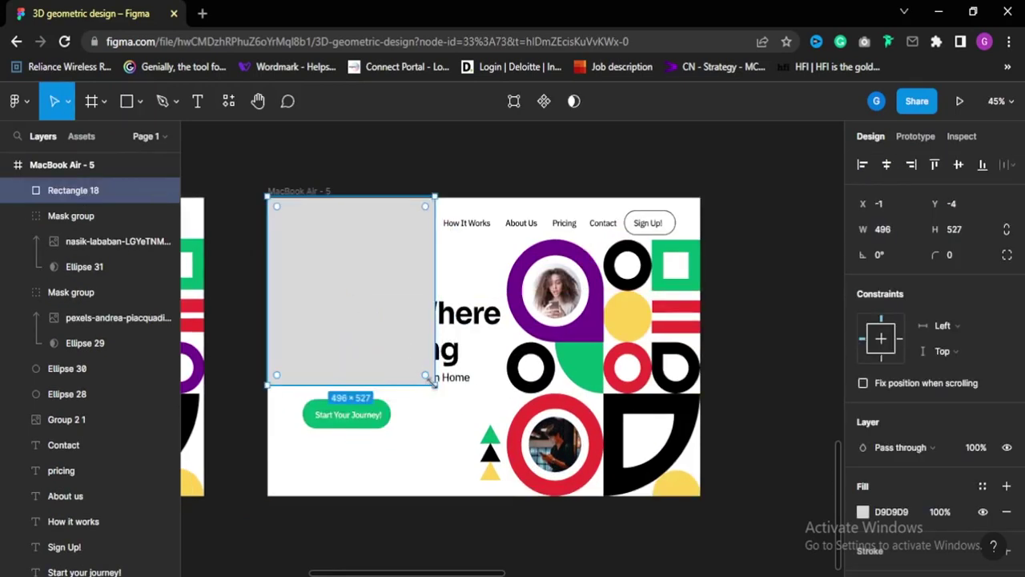
{"action": "left_click_drag", "start_coordinate": [431, 383], "coordinate": [502, 503]}
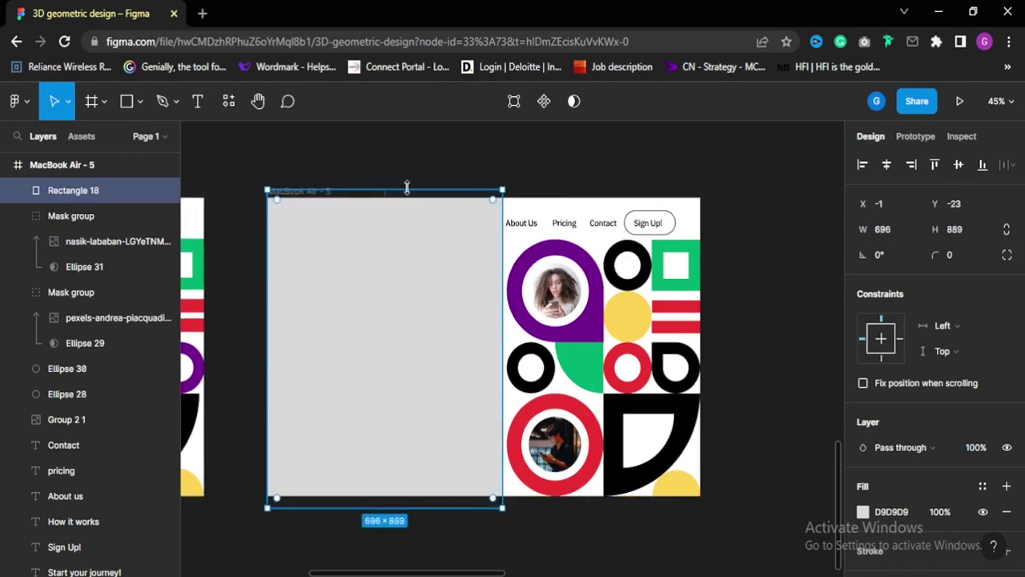
Send the new rectangle behind the page content and fill it with the white sampled from the page background
{"action": "key", "text": "["}
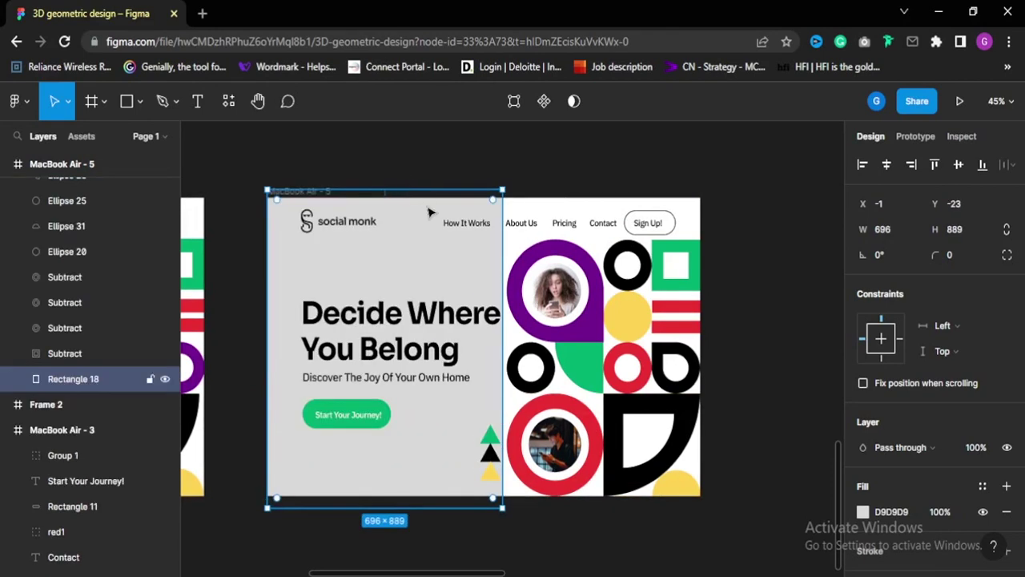
{"action": "key", "text": "i"}
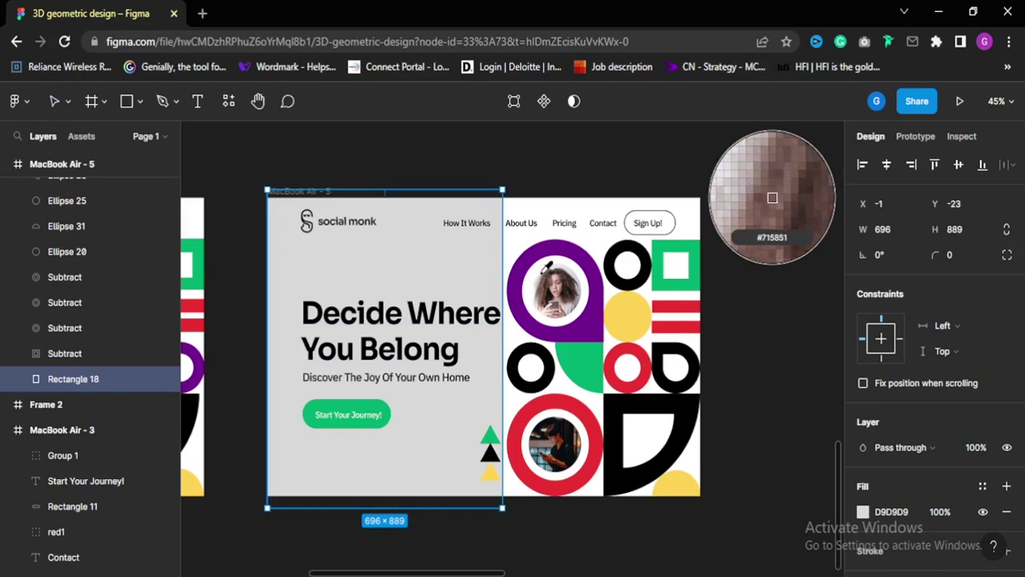
{"action": "left_click", "coordinate": [522, 232]}
{"action": "left_click", "coordinate": [725, 393]}
Select both white circles behind the photos and add a drop shadow to them
{"action": "scroll", "coordinate": [700, 303], "scroll_direction": "up", "scroll_amount": 3}
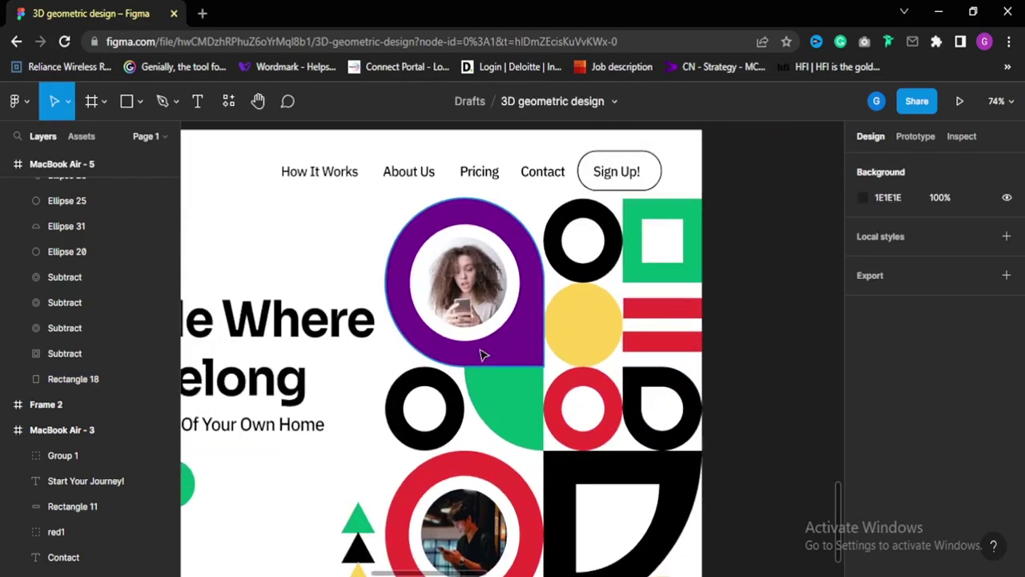
{"action": "left_click", "coordinate": [478, 330]}
{"action": "scroll", "coordinate": [510, 401], "scroll_direction": "down", "scroll_amount": 3}
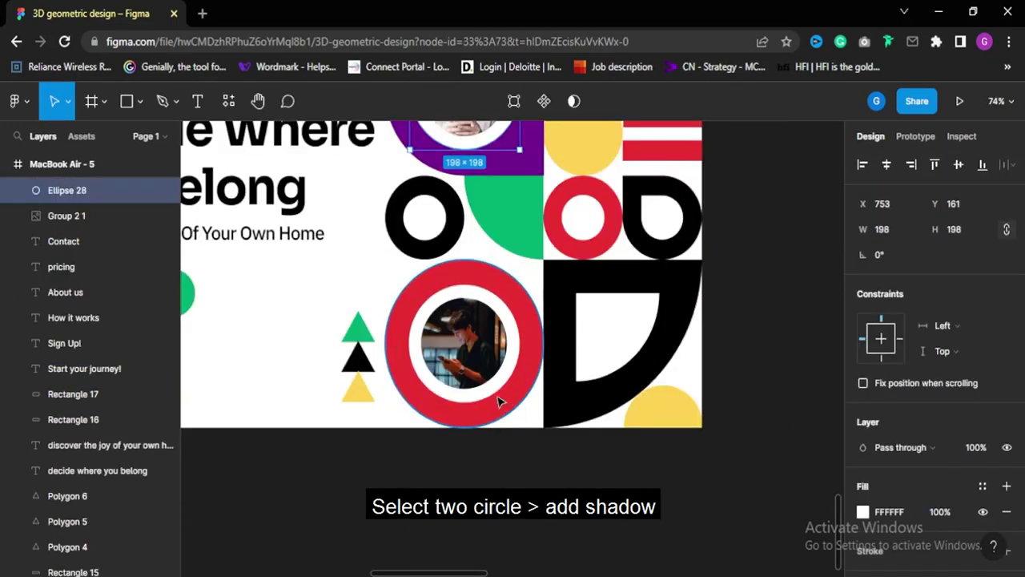
{"action": "left_click", "coordinate": [498, 396], "text": "shift"}
{"action": "scroll", "coordinate": [957, 509], "scroll_direction": "down", "scroll_amount": 3}
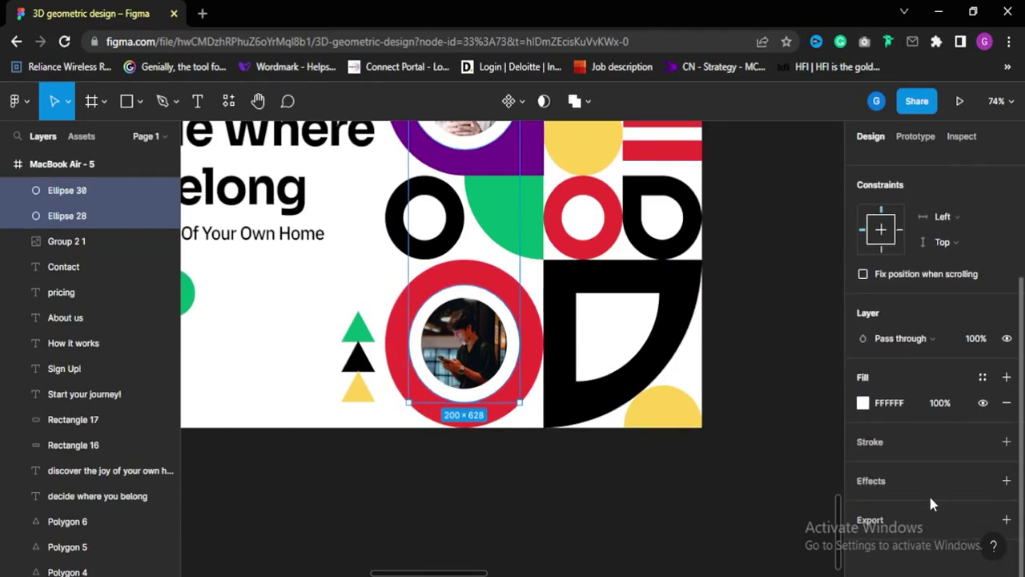
{"action": "left_click", "coordinate": [873, 480]}
{"action": "left_click", "coordinate": [862, 506]}
Set the drop shadow to a vertical offset of 8, blur 22, spread 13 and 14% opacity
{"action": "left_click", "coordinate": [696, 501]}
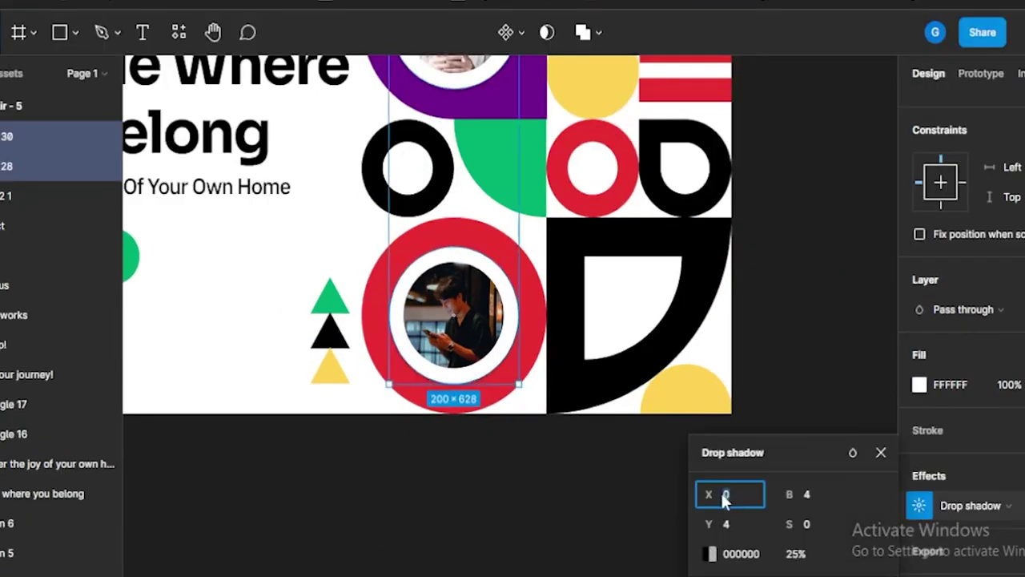
{"action": "left_click_drag", "start_coordinate": [792, 494], "coordinate": [801, 493]}
{"action": "left_click", "coordinate": [811, 554]}
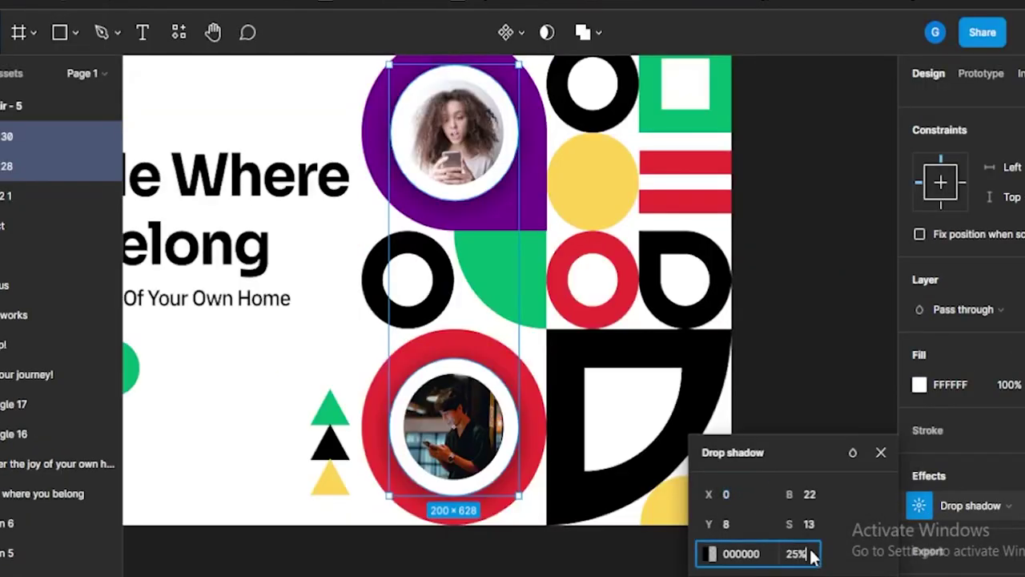
{"action": "key", "text": "Down"}
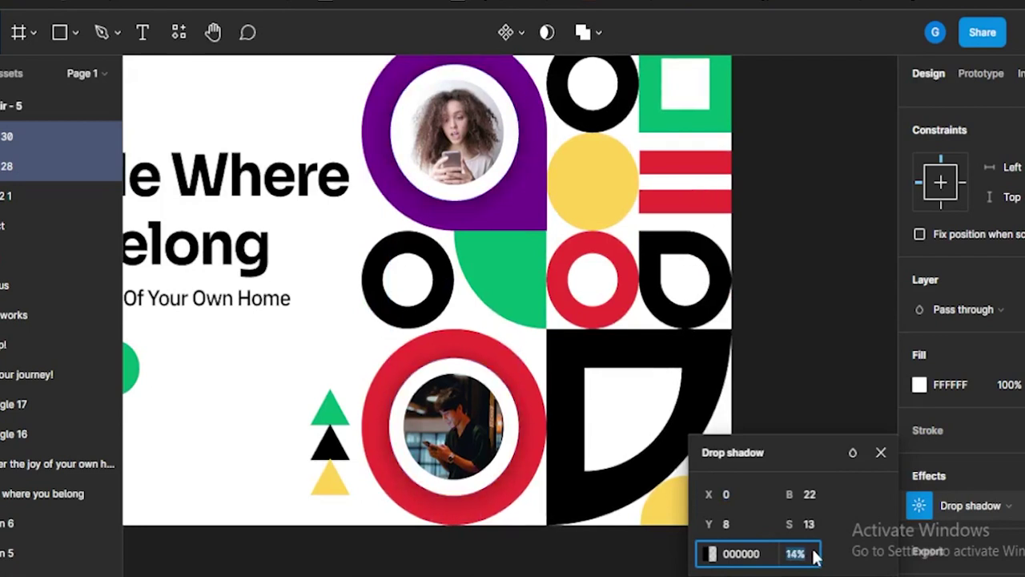
{"action": "left_click", "coordinate": [875, 448]}
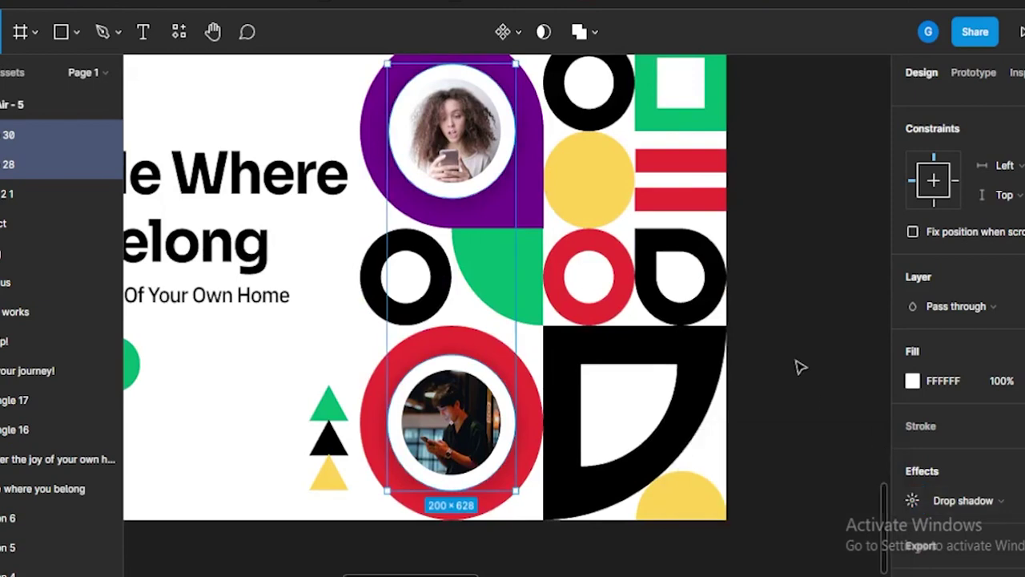
{"action": "left_click", "coordinate": [801, 367]}
{"action": "scroll", "coordinate": [801, 366], "scroll_direction": "down", "scroll_amount": 2}
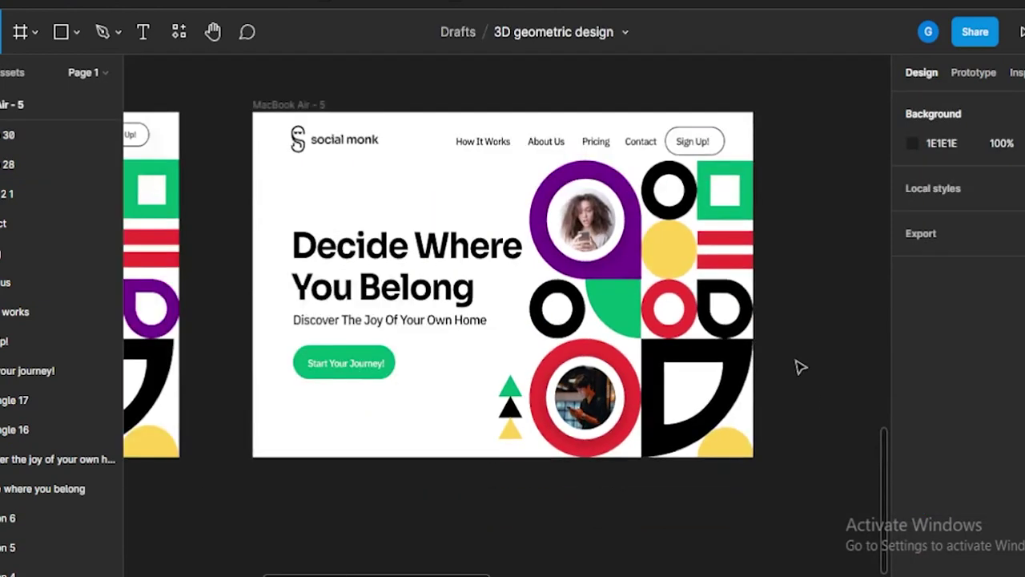
{"action": "left_click_drag", "start_coordinate": [811, 345], "coordinate": [781, 369]}
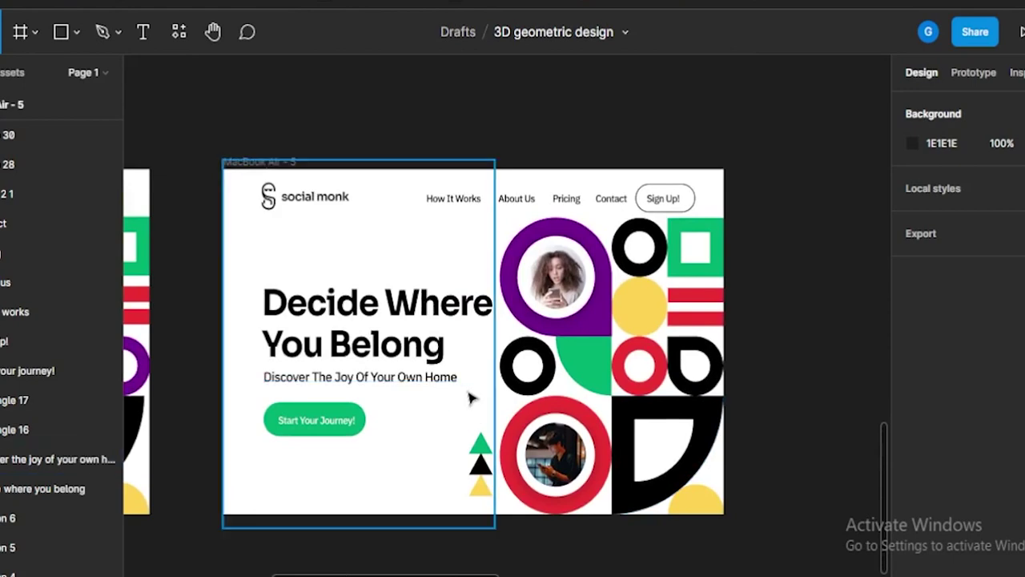
{"action": "scroll", "coordinate": [515, 411], "scroll_direction": "up", "scroll_amount": 2}
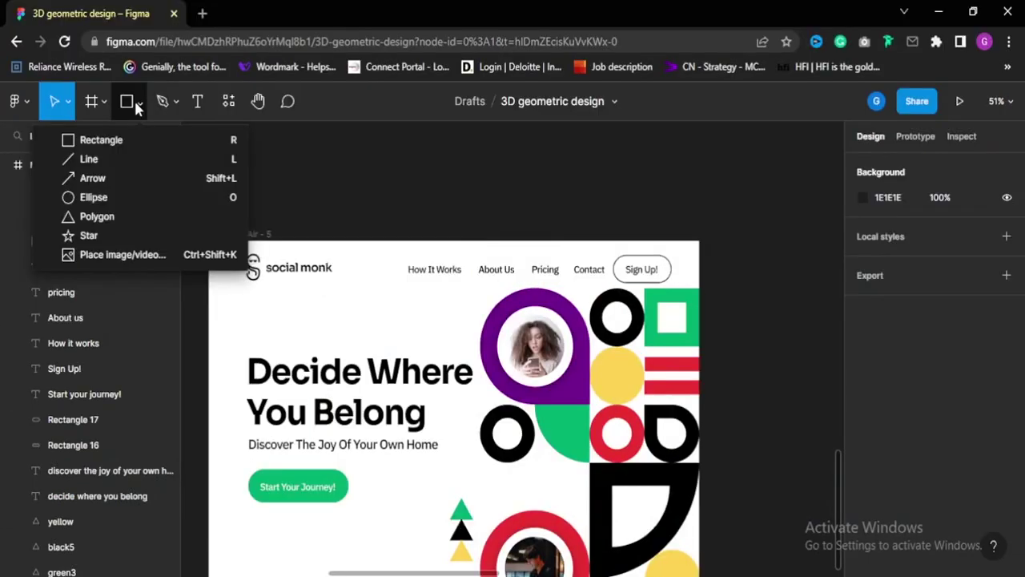
{"action": "left_click", "coordinate": [74, 34]}
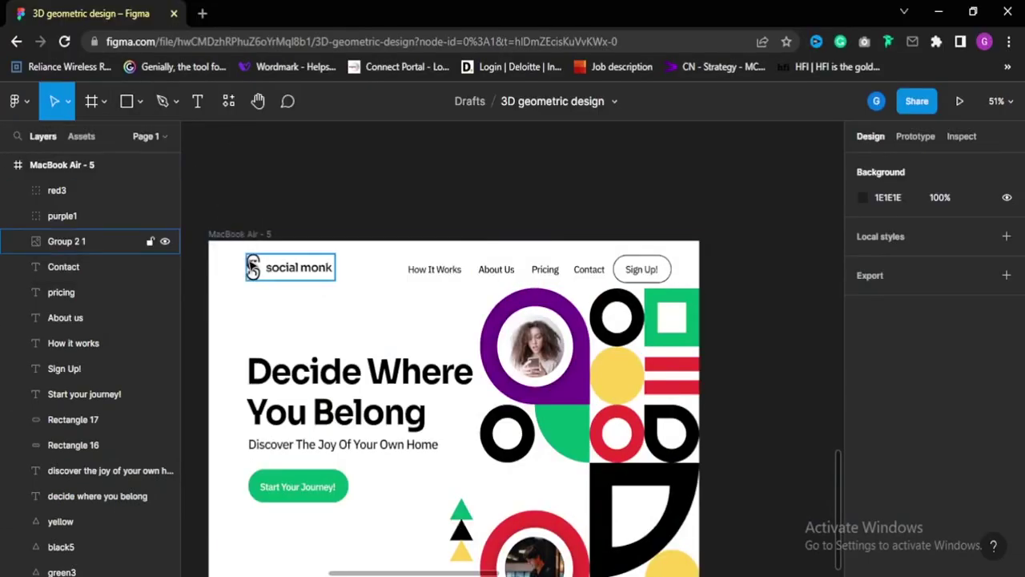
Draw a thin rectangle across the full width of the MacBook Air - 5 frame's top edge, over the nav bar area
{"action": "left_click", "coordinate": [125, 110]}
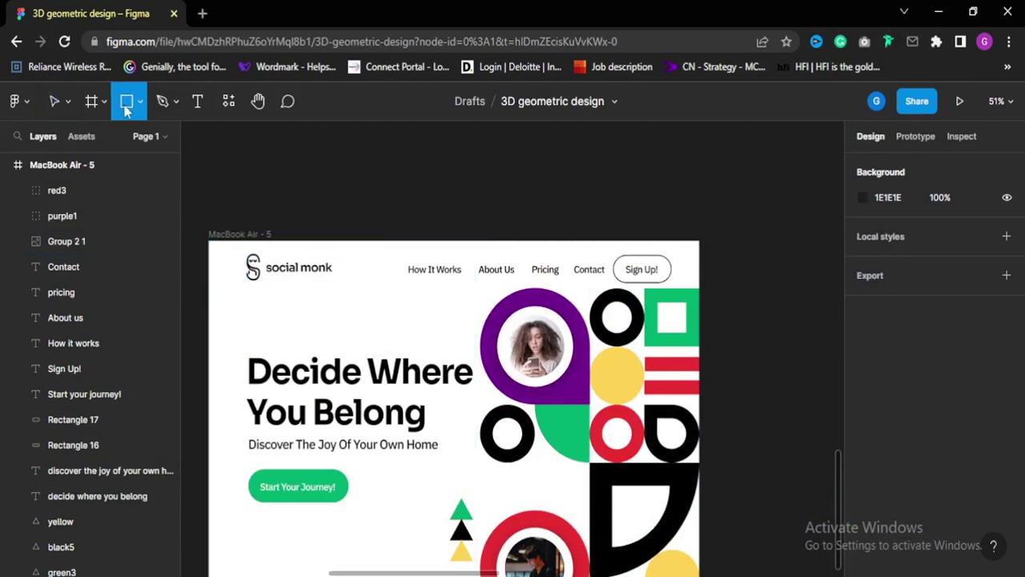
{"action": "mouse_move", "coordinate": [210, 242]}
{"action": "left_mouse_down"}
{"action": "mouse_move", "coordinate": [253, 267]}
{"action": "mouse_move", "coordinate": [606, 291]}
{"action": "mouse_move", "coordinate": [699, 261]}
{"action": "left_mouse_up"}
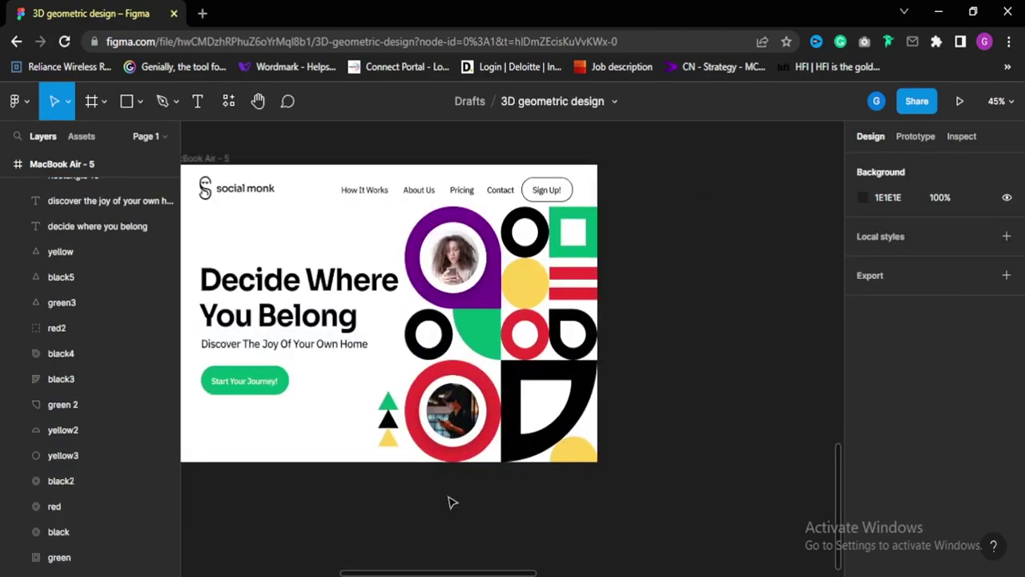
Move the red circular photo group straight down to Y 798, so only its upper edge stays inside the frame
{"action": "left_click", "coordinate": [467, 423]}
{"action": "key", "text": "shift+Down"}
{"action": "key", "text": "shift+Down"}
{"action": "key", "text": "shift+Down"}
{"action": "key", "text": "shift+Down"}
{"action": "key", "text": "shift+Down"}
{"action": "key", "text": "shift+Down"}
{"action": "key", "text": "shift+Down"}
{"action": "key", "text": "shift+Down"}
{"action": "key", "text": "shift+Down"}
{"action": "key", "text": "shift+Down"}
{"action": "key", "text": "shift+Down"}
{"action": "key", "text": "shift+Down"}
{"action": "key", "text": "shift+Down"}
{"action": "key", "text": "shift+Down"}
{"action": "key", "text": "shift+Down"}
{"action": "key", "text": "shift+Down"}
{"action": "key", "text": "shift+Down"}
{"action": "key", "text": "shift+Down"}
{"action": "key", "text": "shift+Down"}
{"action": "key", "text": "shift+Down"}
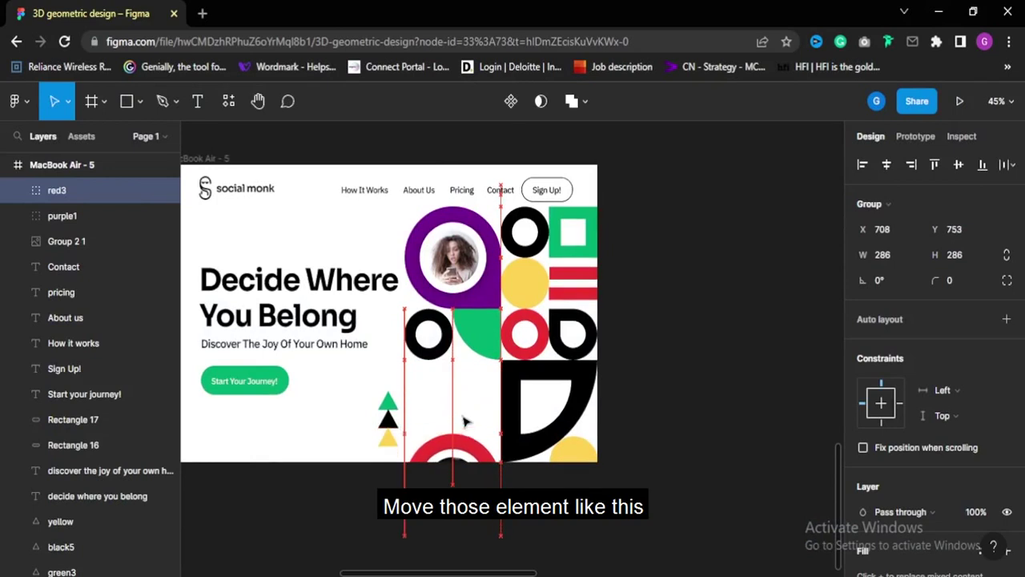
{"action": "key", "text": "shift+Down"}
{"action": "key", "text": "shift+Down"}
{"action": "key", "text": "shift+Down"}
Send the purple photo group to the back and move it straight up until mostly hidden behind the nav bar area
{"action": "left_click", "coordinate": [465, 280]}
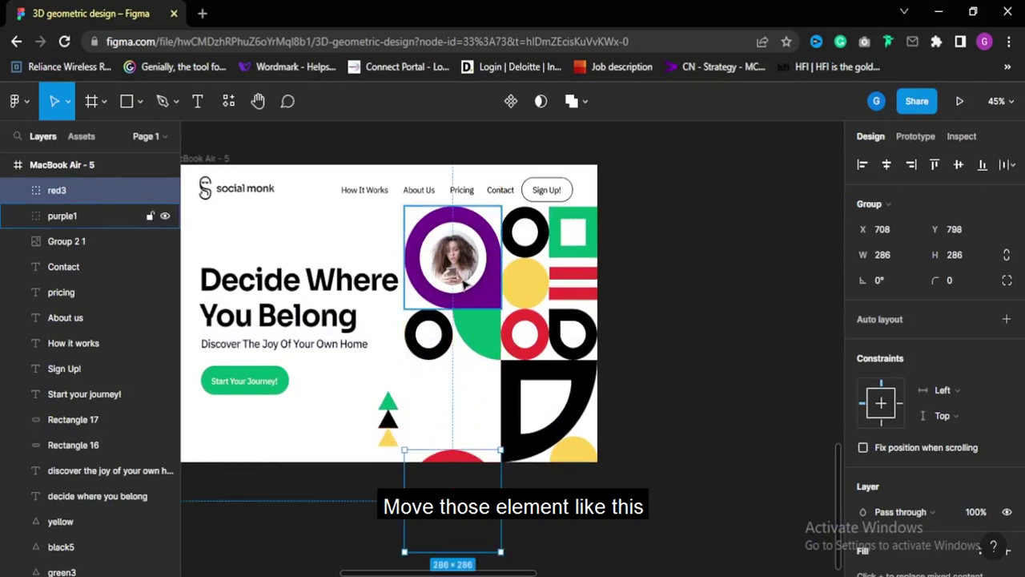
{"action": "key", "text": "shift+Up"}
{"action": "key", "text": "shift+Up"}
{"action": "key", "text": "shift+Up"}
{"action": "key", "text": "shift+Up"}
{"action": "key", "text": "shift+Up"}
{"action": "key", "text": "shift+Up"}
{"action": "key", "text": "shift+Up"}
{"action": "key", "text": "shift+Up"}
{"action": "key", "text": "shift+Up"}
{"action": "key", "text": "shift+Up"}
{"action": "key", "text": "shift+Up"}
{"action": "key", "text": "shift+Up"}
{"action": "key", "text": "shift+Up"}
{"action": "key", "text": "shift+Up"}
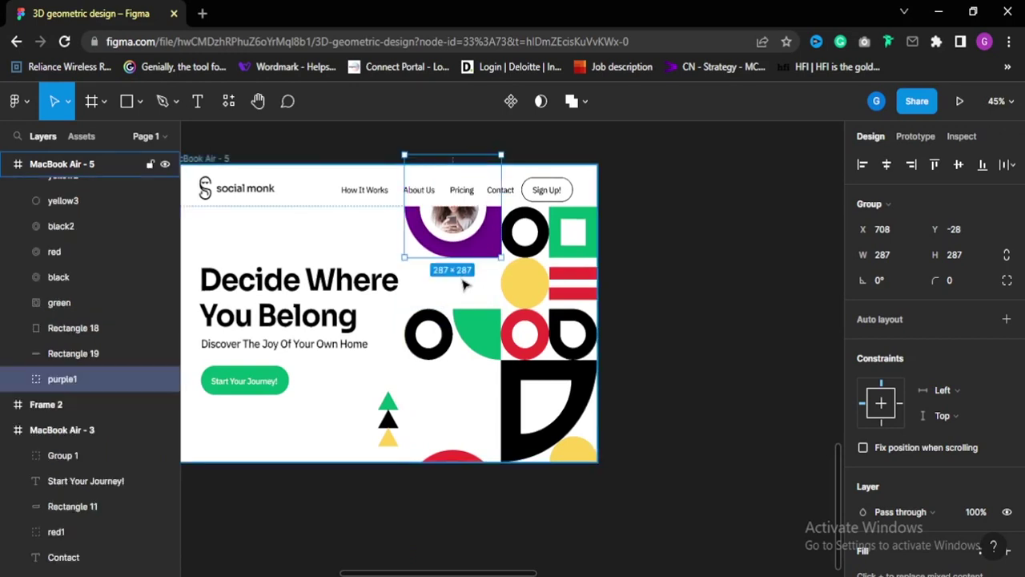
{"action": "key", "text": "shift+Up"}
{"action": "key", "text": "shift+Up"}
{"action": "key", "text": "shift+Up"}
{"action": "key", "text": "shift+Up"}
{"action": "key", "text": "shift+Up"}
{"action": "key", "text": "shift+Up"}
{"action": "key", "text": "shift+Up"}
{"action": "key", "text": "shift+Up"}
{"action": "key", "text": "shift+Up"}
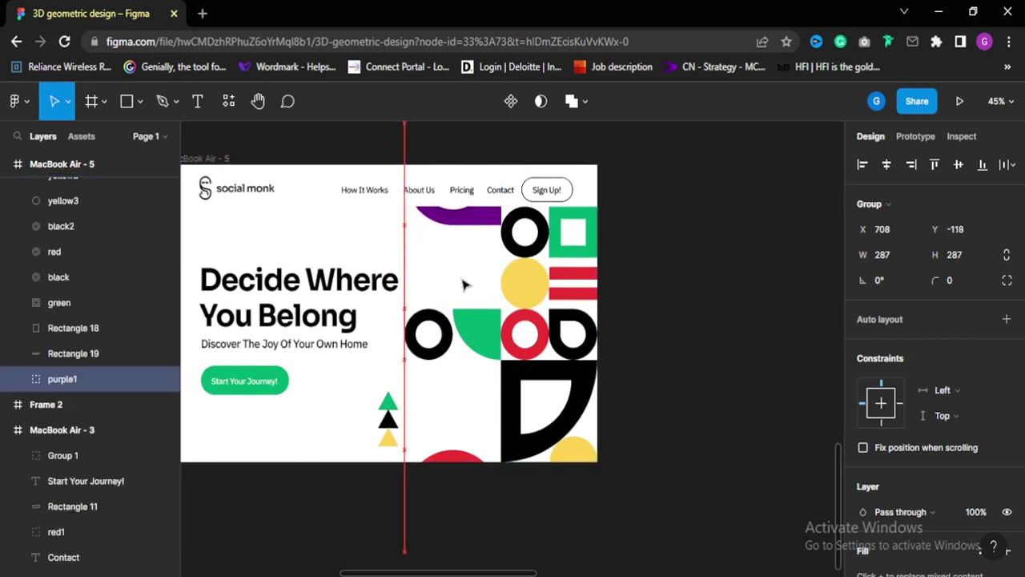
Move the green square frame horizontally left to X 570 and send it behind the white background rectangles
{"action": "left_click", "coordinate": [583, 254]}
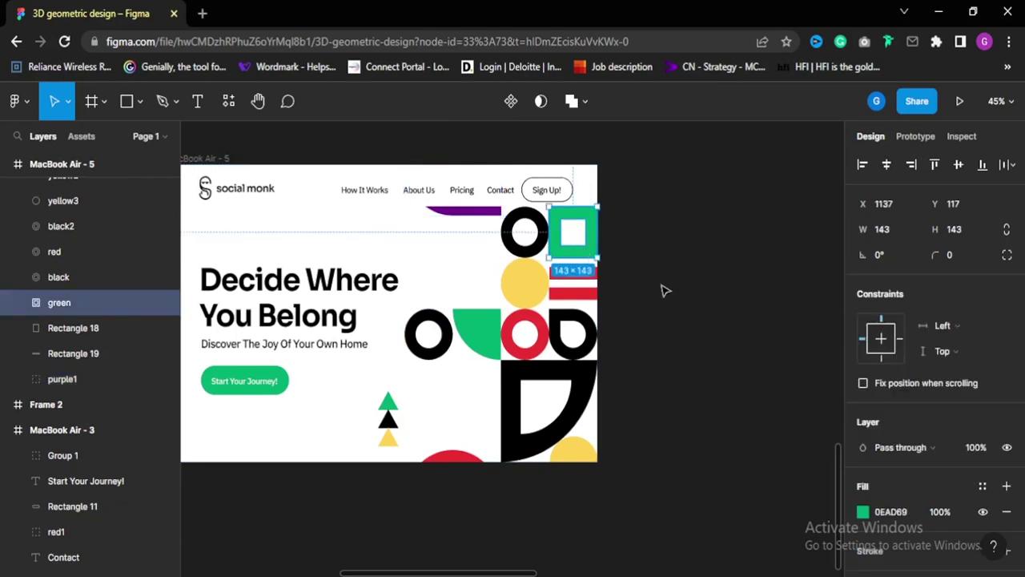
{"action": "key", "text": "shift+Left"}
{"action": "key", "text": "shift+Left"}
{"action": "key", "text": "shift+Left"}
{"action": "key", "text": "shift+Left"}
{"action": "key", "text": "shift+Left"}
{"action": "key", "text": "shift+Left"}
{"action": "key", "text": "shift+Left"}
{"action": "key", "text": "shift+Left"}
{"action": "key", "text": "shift+Left"}
{"action": "key", "text": "shift+Left"}
{"action": "key", "text": "shift+Left"}
{"action": "key", "text": "shift+Left"}
{"action": "key", "text": "shift+Left"}
{"action": "key", "text": "shift+Left"}
{"action": "key", "text": "shift+Left"}
{"action": "key", "text": "shift+Left"}
{"action": "key", "text": "shift+Left"}
{"action": "key", "text": "shift+Left"}
{"action": "key", "text": "shift+Left"}
{"action": "key", "text": "shift+Left"}
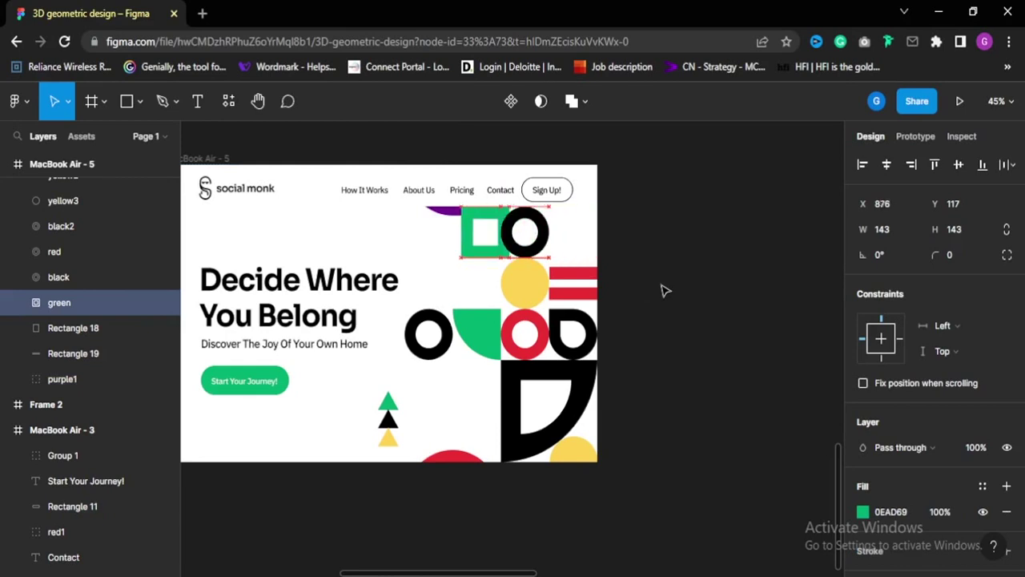
{"action": "key", "text": "shift+Left"}
{"action": "key", "text": "shift+Left"}
{"action": "key", "text": "shift+Left"}
{"action": "key", "text": "shift+Left"}
{"action": "key", "text": "shift+Left"}
{"action": "key", "text": "shift+Left"}
{"action": "key", "text": "shift+Left"}
{"action": "key", "text": "shift+Left"}
{"action": "key", "text": "bracketleft"}
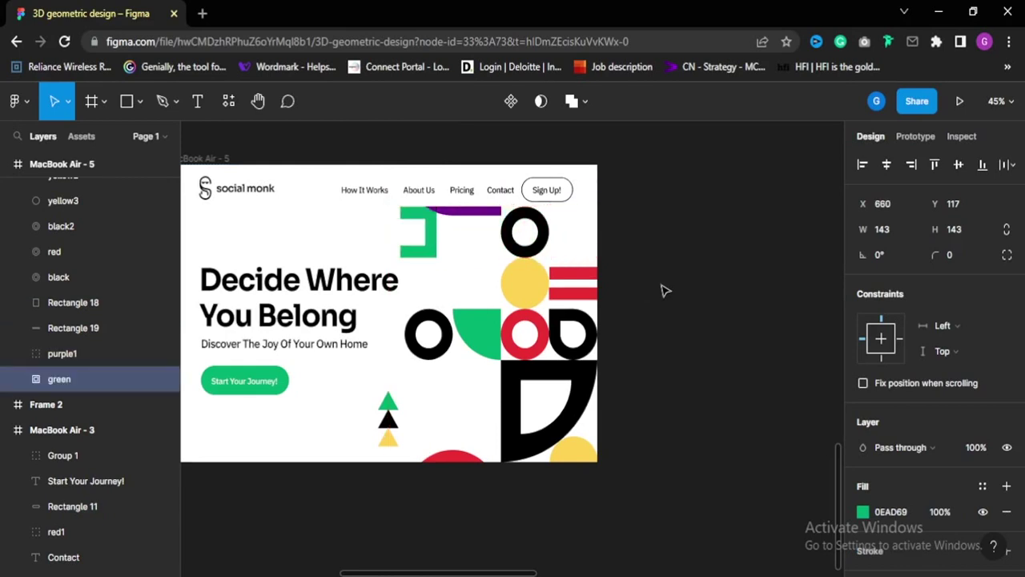
{"action": "key", "text": "Left"}
{"action": "key", "text": "Left"}
{"action": "key", "text": "Left"}
{"action": "key", "text": "Left"}
{"action": "key", "text": "Left"}
{"action": "key", "text": "Left"}
{"action": "key", "text": "Left"}
{"action": "key", "text": "Left"}
{"action": "key", "text": "Left"}
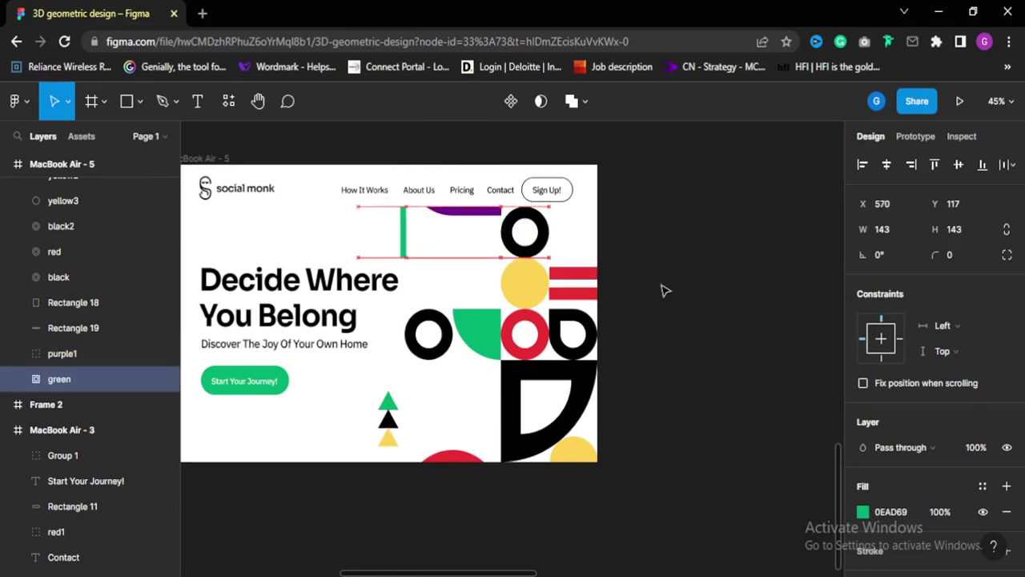
Move the red stripes group horizontally right until it lies mostly outside the frame's right edge
{"action": "left_click", "coordinate": [568, 276]}
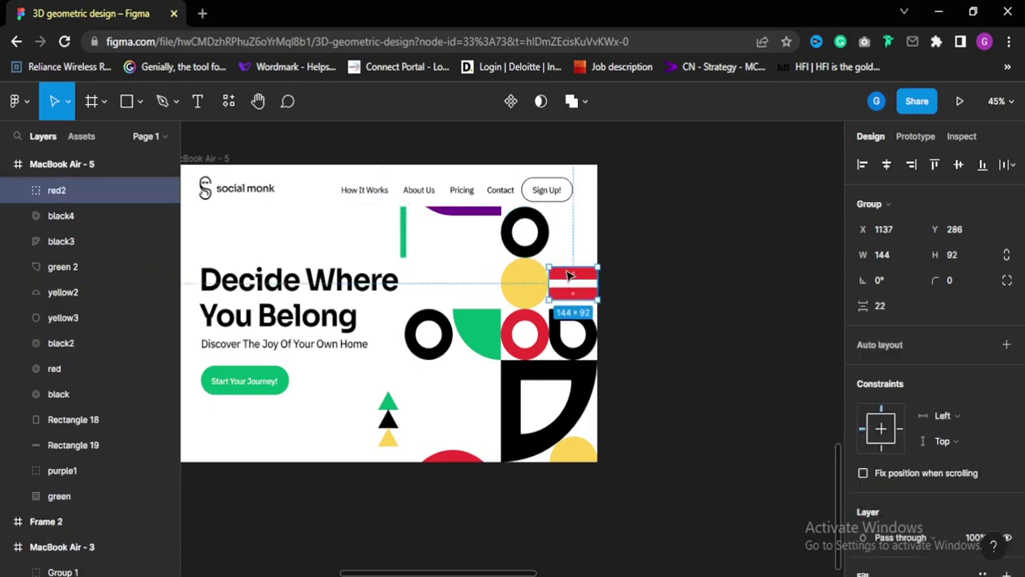
{"action": "key", "text": "Right"}
{"action": "key", "text": "Right"}
{"action": "key", "text": "Right"}
{"action": "key", "text": "Right"}
{"action": "key", "text": "Right"}
{"action": "key", "text": "Right"}
{"action": "key", "text": "Right"}
{"action": "key", "text": "Right"}
{"action": "key", "text": "Right"}
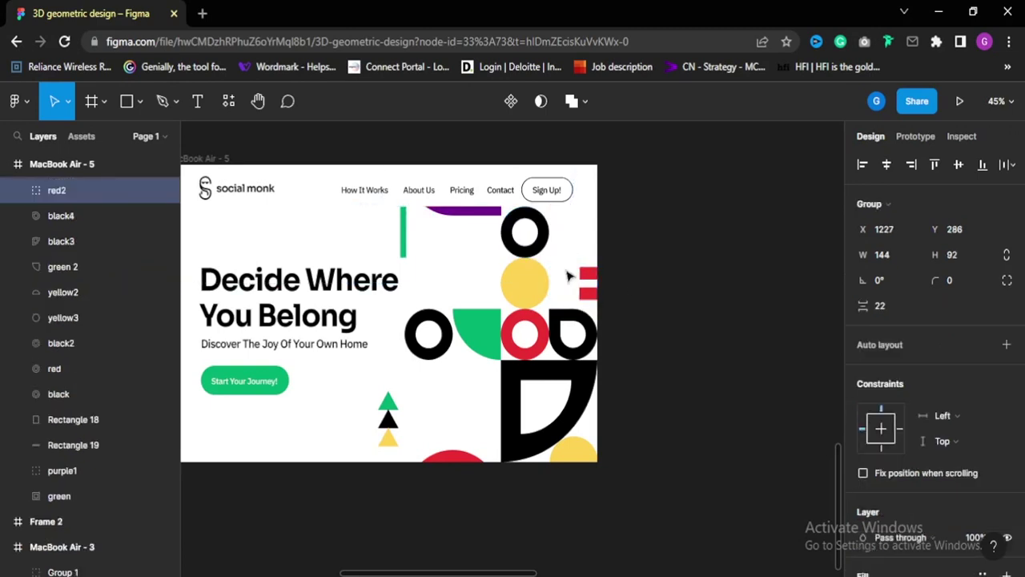
Recolour the black teardrop ring beside the red ring with the purple 6F0C93 sampled from the neighbouring frame's matching shape
{"action": "scroll", "coordinate": [583, 332], "scroll_direction": "down", "scroll_amount": 3}
{"action": "left_click", "coordinate": [580, 331]}
{"action": "key", "text": "i"}
{"action": "left_click", "coordinate": [280, 329]}
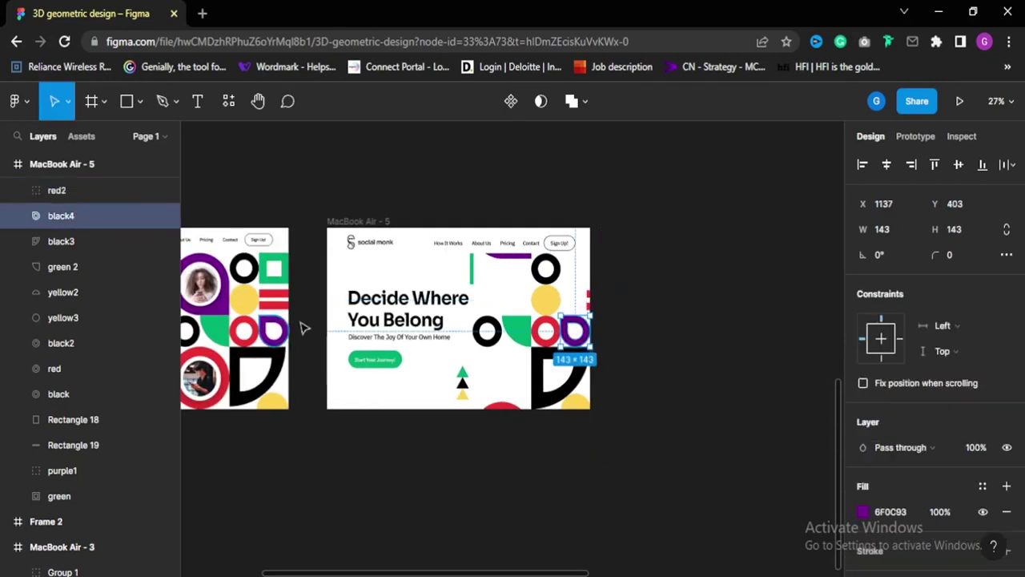
Move the purple teardrop ring straight down until only its upper edge remains inside the bottom of the frame
{"action": "scroll", "coordinate": [623, 364], "scroll_direction": "up", "scroll_amount": 3}
{"action": "key", "text": "shift+Down"}
{"action": "key", "text": "shift+Down"}
{"action": "key", "text": "shift+Down"}
{"action": "key", "text": "shift+Down"}
{"action": "key", "text": "shift+Down"}
{"action": "key", "text": "shift+Down"}
{"action": "key", "text": "shift+Down"}
{"action": "key", "text": "shift+Down"}
{"action": "key", "text": "shift+Down"}
{"action": "key", "text": "shift+Down"}
{"action": "key", "text": "shift+Down"}
{"action": "key", "text": "shift+Down"}
{"action": "key", "text": "shift+Down"}
{"action": "key", "text": "shift+Down"}
{"action": "key", "text": "shift+Down"}
{"action": "key", "text": "shift+Down"}
{"action": "key", "text": "shift+Down"}
{"action": "key", "text": "shift+Down"}
{"action": "key", "text": "shift+Down"}
{"action": "key", "text": "shift+Down"}
Move the yellow semicircle straight up until only a thin strip shows below the header, and send it behind the white background rectangles
{"action": "left_click", "coordinate": [556, 422]}
{"action": "key", "text": "shift+Up"}
{"action": "key", "text": "shift+Up"}
{"action": "key", "text": "shift+Up"}
{"action": "key", "text": "shift+Up"}
{"action": "key", "text": "shift+Up"}
{"action": "key", "text": "shift+Up"}
{"action": "key", "text": "shift+Up"}
{"action": "key", "text": "shift+Up"}
{"action": "key", "text": "shift+Up"}
{"action": "key", "text": "shift+Up"}
{"action": "key", "text": "shift+Up"}
{"action": "key", "text": "shift+Up"}
{"action": "key", "text": "shift+Up"}
{"action": "key", "text": "shift+Up"}
{"action": "key", "text": "shift+Up"}
{"action": "key", "text": "shift+Up"}
{"action": "key", "text": "shift+Up"}
{"action": "key", "text": "shift+Up"}
{"action": "key", "text": "shift+Up"}
{"action": "key", "text": "shift+Up"}
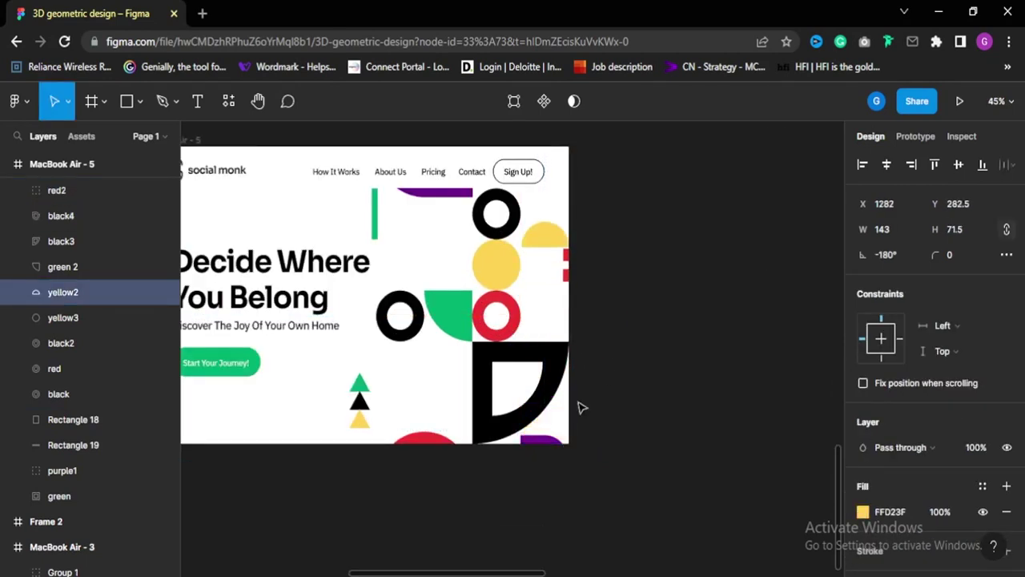
{"action": "key", "text": "["}
Send the yellow circle behind the white background rectangles and move it horizontally left until only a narrow sliver shows beside the green bar
{"action": "left_click", "coordinate": [583, 407]}
{"action": "left_click", "coordinate": [505, 274]}
{"action": "key", "text": "shift+Left"}
{"action": "key", "text": "shift+Left"}
{"action": "key", "text": "shift+Left"}
{"action": "key", "text": "shift+Left"}
{"action": "key", "text": "shift+Left"}
{"action": "key", "text": "shift+Left"}
{"action": "key", "text": "shift+Left"}
{"action": "key", "text": "shift+Left"}
{"action": "key", "text": "shift+Left"}
{"action": "key", "text": "shift+Left"}
{"action": "key", "text": "shift+Left"}
{"action": "key", "text": "shift+Left"}
{"action": "key", "text": "shift+Left"}
{"action": "key", "text": "shift+Left"}
{"action": "key", "text": "shift+Left"}
{"action": "key", "text": "shift+Left"}
{"action": "key", "text": "shift+Left"}
{"action": "key", "text": "shift+Left"}
{"action": "key", "text": "shift+Left"}
{"action": "key", "text": "shift+Left"}
{"action": "key", "text": "["}
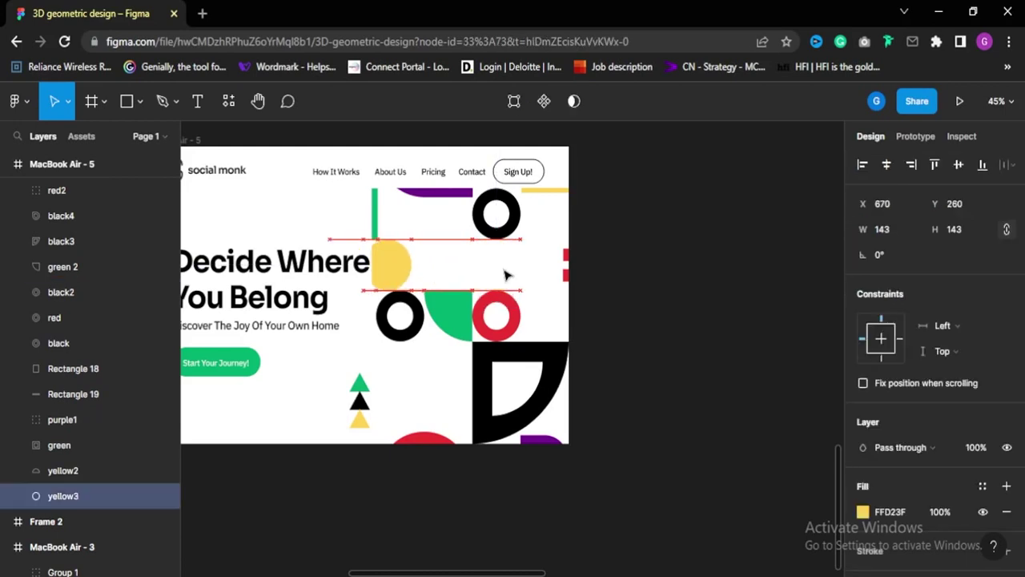
{"action": "key", "text": "shift+Left"}
{"action": "key", "text": "shift+Left"}
{"action": "key", "text": "shift+Left"}
{"action": "key", "text": "shift+Left"}
{"action": "key", "text": "shift+Left"}
{"action": "key", "text": "shift+Left"}
{"action": "key", "text": "shift+Left"}
{"action": "key", "text": "shift+Left"}
Move the red ring straight up from below the yellow circle's former spot to the black ring's place near the header
{"action": "left_click", "coordinate": [505, 303]}
{"action": "key", "text": "shift+Up"}
{"action": "key", "text": "shift+Up"}
{"action": "key", "text": "shift+Up"}
{"action": "key", "text": "shift+Up"}
{"action": "key", "text": "shift+Up"}
{"action": "key", "text": "shift+Up"}
{"action": "key", "text": "shift+Up"}
{"action": "key", "text": "shift+Up"}
{"action": "key", "text": "shift+Up"}
{"action": "key", "text": "shift+Up"}
{"action": "key", "text": "shift+Up"}
{"action": "key", "text": "shift+Up"}
{"action": "key", "text": "shift+Up"}
{"action": "key", "text": "shift+Up"}
{"action": "key", "text": "shift+Up"}
{"action": "key", "text": "shift+Up"}
{"action": "key", "text": "shift+Up"}
{"action": "key", "text": "shift+Up"}
{"action": "key", "text": "shift+Up"}
{"action": "key", "text": "shift+Up"}
{"action": "key", "text": "shift+Up"}
Move the upper black ring straight down into the large black quarter-circle shape near the frame's bottom
{"action": "left_click", "coordinate": [514, 203]}
{"action": "key", "text": "shift+Down"}
{"action": "key", "text": "shift+Down"}
{"action": "key", "text": "shift+Down"}
{"action": "key", "text": "shift+Down"}
{"action": "key", "text": "shift+Down"}
{"action": "key", "text": "shift+Down"}
{"action": "key", "text": "shift+Down"}
{"action": "key", "text": "shift+Down"}
{"action": "key", "text": "shift+Down"}
{"action": "key", "text": "shift+Down"}
{"action": "key", "text": "shift+Down"}
{"action": "key", "text": "shift+Down"}
{"action": "key", "text": "shift+Down"}
{"action": "key", "text": "shift+Down"}
{"action": "key", "text": "shift+Down"}
{"action": "key", "text": "shift+Down"}
{"action": "key", "text": "shift+Down"}
{"action": "key", "text": "shift+Down"}
{"action": "key", "text": "shift+Down"}
{"action": "key", "text": "shift+Down"}
Send the red ring behind the white background rectangles and move it straight up until only a thin strip shows below the header
{"action": "left_click", "coordinate": [511, 216]}
{"action": "key", "text": "["}
{"action": "key", "text": "shift+Up"}
{"action": "key", "text": "shift+Up"}
{"action": "key", "text": "shift+Up"}
{"action": "key", "text": "shift+Up"}
{"action": "key", "text": "shift+Up"}
{"action": "key", "text": "shift+Up"}
{"action": "key", "text": "shift+Up"}
{"action": "key", "text": "shift+Up"}
{"action": "key", "text": "shift+Up"}
{"action": "key", "text": "shift+Up"}
{"action": "key", "text": "shift+Up"}
{"action": "key", "text": "shift+Up"}
{"action": "key", "text": "shift+Up"}
{"action": "key", "text": "shift+Up"}
{"action": "key", "text": "shift+Up"}
{"action": "key", "text": "shift+Up"}
{"action": "key", "text": "shift+Up"}
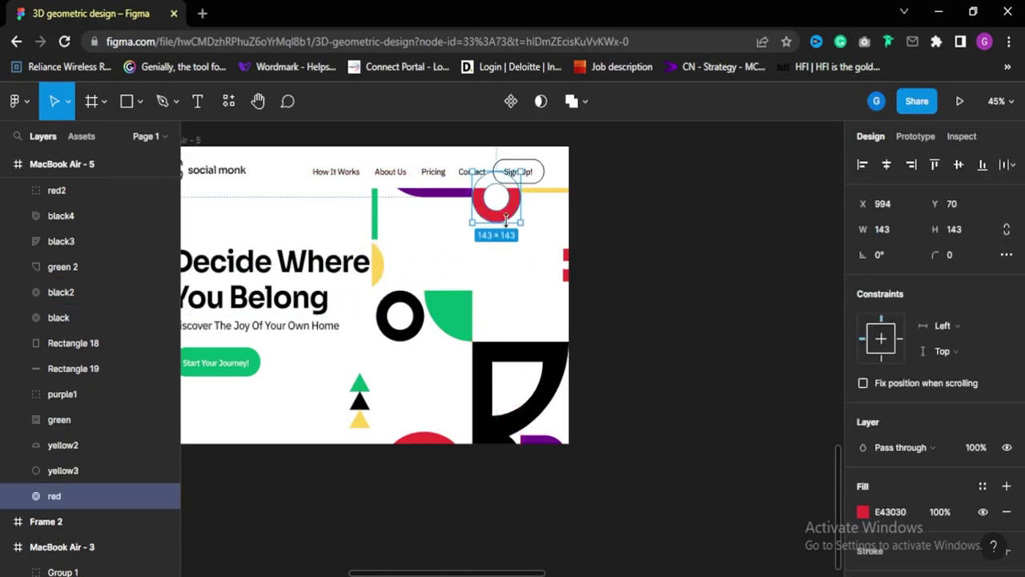
Move the large black quarter-circle shape horizontally right until only its narrow vertical bar shows at the frame's right edge
{"action": "left_click", "coordinate": [522, 354]}
{"action": "key", "text": "shift+Right"}
{"action": "key", "text": "shift+Right"}
{"action": "key", "text": "shift+Right"}
{"action": "key", "text": "shift+Right"}
{"action": "key", "text": "shift+Right"}
{"action": "key", "text": "shift+Right"}
{"action": "key", "text": "shift+Right"}
{"action": "key", "text": "shift+Right"}
{"action": "key", "text": "shift+Right"}
{"action": "key", "text": "shift+Right"}
{"action": "key", "text": "shift+Right"}
{"action": "key", "text": "shift+Right"}
{"action": "key", "text": "shift+Right"}
{"action": "key", "text": "shift+Right"}
{"action": "key", "text": "shift+Right"}
{"action": "key", "text": "shift+Right"}
{"action": "key", "text": "shift+Right"}
{"action": "key", "text": "shift+Right"}
{"action": "key", "text": "shift+Right"}
{"action": "key", "text": "shift+Right"}
{"action": "key", "text": "shift+Right"}
Send the green quarter-circle behind the white background rectangles and move it horizontally left to X 572, leaving a narrow sliver beside the black ring
{"action": "left_click", "coordinate": [468, 327]}
{"action": "key", "text": "shift+Left"}
{"action": "key", "text": "shift+Left"}
{"action": "key", "text": "shift+Left"}
{"action": "key", "text": "shift+Left"}
{"action": "key", "text": "shift+Left"}
{"action": "key", "text": "shift+Left"}
{"action": "key", "text": "shift+Left"}
{"action": "key", "text": "shift+Left"}
{"action": "key", "text": "shift+Left"}
{"action": "key", "text": "shift+Left"}
{"action": "key", "text": "shift+Left"}
{"action": "key", "text": "shift+Left"}
{"action": "key", "text": "shift+Left"}
{"action": "key", "text": "shift+Left"}
{"action": "key", "text": "shift+Left"}
{"action": "key", "text": "shift+Left"}
{"action": "key", "text": "shift+Left"}
{"action": "key", "text": "shift+Left"}
{"action": "key", "text": "shift+Left"}
{"action": "key", "text": "shift+Left"}
{"action": "key", "text": "["}
{"action": "key", "text": "shift+Left"}
{"action": "key", "text": "shift+Left"}
{"action": "key", "text": "shift+Left"}
{"action": "key", "text": "shift+Left"}
{"action": "key", "text": "shift+Left"}
{"action": "key", "text": "shift+Left"}
{"action": "key", "text": "shift+Left"}
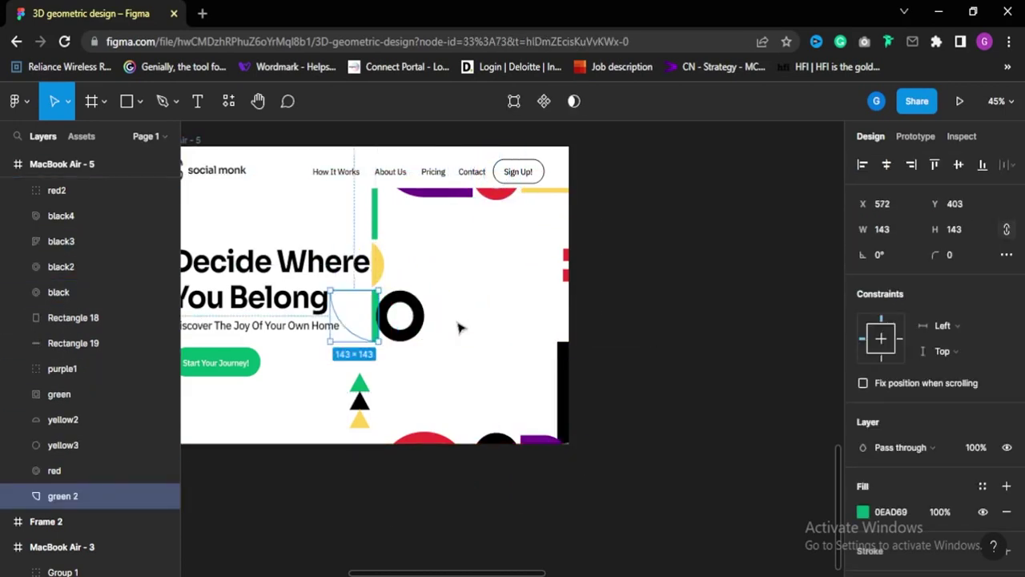
Move the black ring beside the green sliver horizontally right until only a narrow part shows at the frame's right edge
{"action": "left_click", "coordinate": [418, 327]}
{"action": "key", "text": "shift+Right"}
{"action": "key", "text": "shift+Right"}
{"action": "key", "text": "shift+Right"}
{"action": "key", "text": "shift+Right"}
{"action": "key", "text": "shift+Right"}
{"action": "key", "text": "shift+Right"}
{"action": "key", "text": "shift+Right"}
{"action": "key", "text": "shift+Right"}
{"action": "key", "text": "shift+Right"}
{"action": "key", "text": "shift+Right"}
{"action": "key", "text": "shift+Right"}
{"action": "key", "text": "shift+Right"}
{"action": "key", "text": "shift+Right"}
{"action": "key", "text": "shift+Right"}
{"action": "key", "text": "shift+Right"}
{"action": "key", "text": "shift+Right"}
{"action": "key", "text": "shift+Right"}
{"action": "key", "text": "shift+Right"}
{"action": "key", "text": "shift+Right"}
{"action": "key", "text": "shift+Right"}
{"action": "key", "text": "shift+Right"}
{"action": "key", "text": "shift+Right"}
{"action": "key", "text": "shift+Right"}
{"action": "key", "text": "shift+Right"}
{"action": "key", "text": "shift+Right"}
{"action": "key", "text": "shift+Right"}
{"action": "key", "text": "shift+Right"}
{"action": "key", "text": "shift+Right"}
{"action": "key", "text": "shift+Right"}
{"action": "key", "text": "shift+Right"}
{"action": "key", "text": "shift+Right"}
{"action": "key", "text": "shift+Right"}
{"action": "key", "text": "shift+Right"}
{"action": "key", "text": "shift+Right"}
{"action": "key", "text": "shift+Right"}
{"action": "key", "text": "shift+Right"}
{"action": "key", "text": "shift+Right"}
{"action": "key", "text": "shift+Right"}
{"action": "key", "text": "shift+Right"}
{"action": "key", "text": "shift+Right"}
Move the yellow triangle straight down until it lies completely below the frame's bottom edge
{"action": "scroll", "coordinate": [366, 400], "scroll_direction": "up", "scroll_amount": 3}
{"action": "left_click", "coordinate": [361, 435]}
{"action": "key", "text": "shift+Down"}
{"action": "key", "text": "shift+Down"}
{"action": "key", "text": "shift+Down"}
{"action": "key", "text": "shift+Down"}
{"action": "key", "text": "shift+Down"}
{"action": "key", "text": "shift+Down"}
{"action": "key", "text": "shift+Down"}
{"action": "key", "text": "shift+Down"}
{"action": "key", "text": "shift+Down"}
{"action": "key", "text": "shift+Down"}
{"action": "key", "text": "shift+Down"}
{"action": "key", "text": "shift+Down"}
{"action": "key", "text": "shift+Down"}
{"action": "key", "text": "shift+Down"}
{"action": "key", "text": "shift+Down"}
Move the black triangle straight down until it lies completely below the frame's bottom edge
{"action": "left_click", "coordinate": [361, 414]}
{"action": "key", "text": "Down"}
{"action": "key", "text": "Down"}
{"action": "key", "text": "Down"}
{"action": "key", "text": "Down"}
{"action": "key", "text": "Down"}
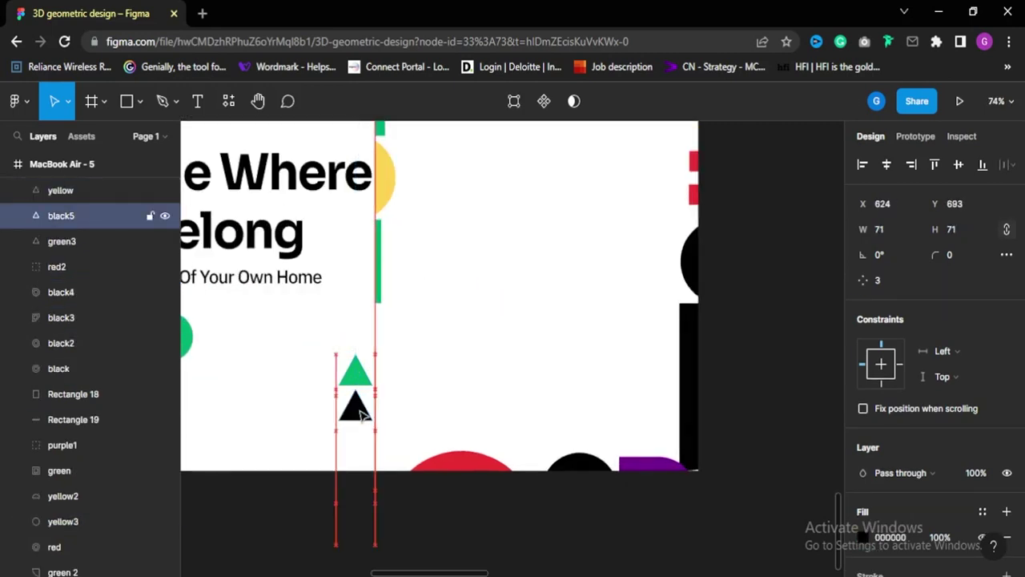
{"action": "key", "text": "ctrl+z"}
{"action": "key", "text": "ctrl+z"}
{"action": "key", "text": "ctrl+z"}
{"action": "key", "text": "shift+Down"}
{"action": "key", "text": "shift+Down"}
{"action": "key", "text": "shift+Down"}
{"action": "key", "text": "shift+Down"}
{"action": "key", "text": "shift+Down"}
{"action": "key", "text": "shift+Down"}
{"action": "key", "text": "shift+Down"}
{"action": "key", "text": "shift+Down"}
{"action": "key", "text": "shift+Down"}
{"action": "key", "text": "shift+Down"}
{"action": "key", "text": "shift+Down"}
{"action": "key", "text": "shift+Down"}
{"action": "key", "text": "shift+Down"}
{"action": "key", "text": "shift+Down"}
{"action": "key", "text": "shift+Down"}
{"action": "left_click", "coordinate": [357, 407]}
{"action": "key", "text": "shift+Down"}
{"action": "key", "text": "shift+Down"}
{"action": "key", "text": "shift+Down"}
{"action": "key", "text": "shift+Down"}
{"action": "key", "text": "shift+Down"}
{"action": "key", "text": "shift+Down"}
{"action": "key", "text": "shift+Down"}
{"action": "key", "text": "shift+Down"}
{"action": "key", "text": "shift+Down"}
{"action": "key", "text": "shift+Down"}
{"action": "key", "text": "shift+Down"}
{"action": "key", "text": "shift+Down"}
{"action": "key", "text": "shift+Down"}
{"action": "key", "text": "shift+Down"}
{"action": "key", "text": "shift+Down"}
{"action": "key", "text": "shift+Down"}
{"action": "key", "text": "shift+Down"}
{"action": "key", "text": "shift+Down"}
{"action": "key", "text": "shift+Down"}
{"action": "key", "text": "shift+Down"}
Move the green triangle straight down to Y 885, out of the frame, and clear the selection
{"action": "left_click", "coordinate": [356, 375]}
{"action": "key", "text": "shift+Down"}
{"action": "key", "text": "shift+Down"}
{"action": "key", "text": "shift+Down"}
{"action": "key", "text": "shift+Down"}
{"action": "key", "text": "shift+Down"}
{"action": "key", "text": "shift+Down"}
{"action": "key", "text": "shift+Down"}
{"action": "key", "text": "shift+Down"}
{"action": "key", "text": "shift+Down"}
{"action": "key", "text": "shift+Down"}
{"action": "key", "text": "shift+Down"}
{"action": "key", "text": "shift+Down"}
{"action": "key", "text": "shift+Down"}
{"action": "key", "text": "shift+Down"}
{"action": "key", "text": "shift+Down"}
{"action": "key", "text": "shift+Down"}
{"action": "key", "text": "shift+Down"}
{"action": "key", "text": "shift+Down"}
{"action": "key", "text": "shift+Down"}
{"action": "key", "text": "shift+Down"}
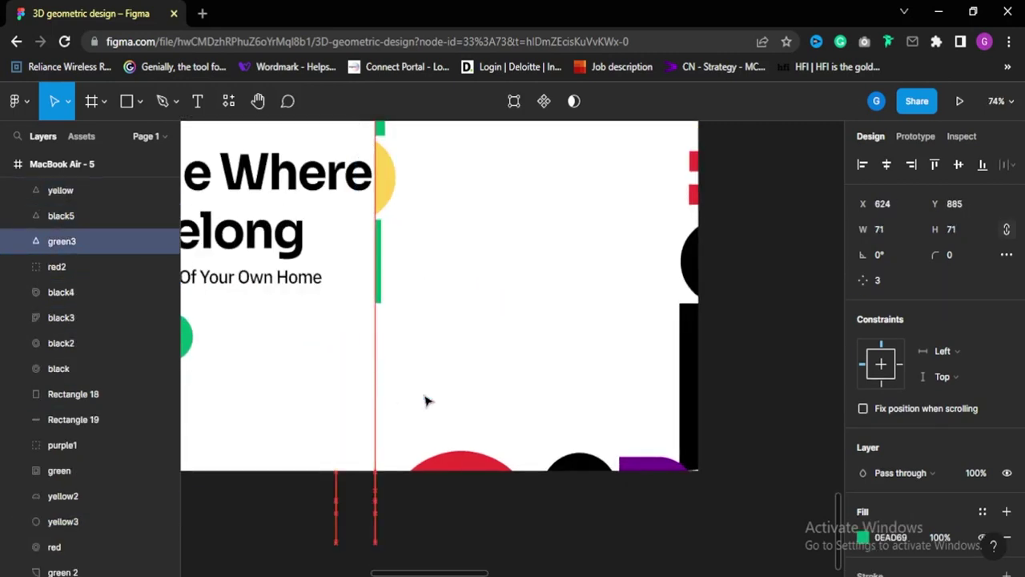
{"action": "left_click", "coordinate": [426, 399]}
Rename the MacBook Air - 5 frame Screen 1 and place a copy named Screen 2 to its right with a wider gap
{"action": "scroll", "coordinate": [425, 398], "scroll_direction": "down", "scroll_amount": 5}
{"action": "scroll", "coordinate": [430, 393], "scroll_direction": "down", "scroll_amount": 4}
{"action": "scroll", "coordinate": [320, 269], "scroll_direction": "up", "scroll_amount": 3}
{"action": "left_click", "coordinate": [337, 270]}
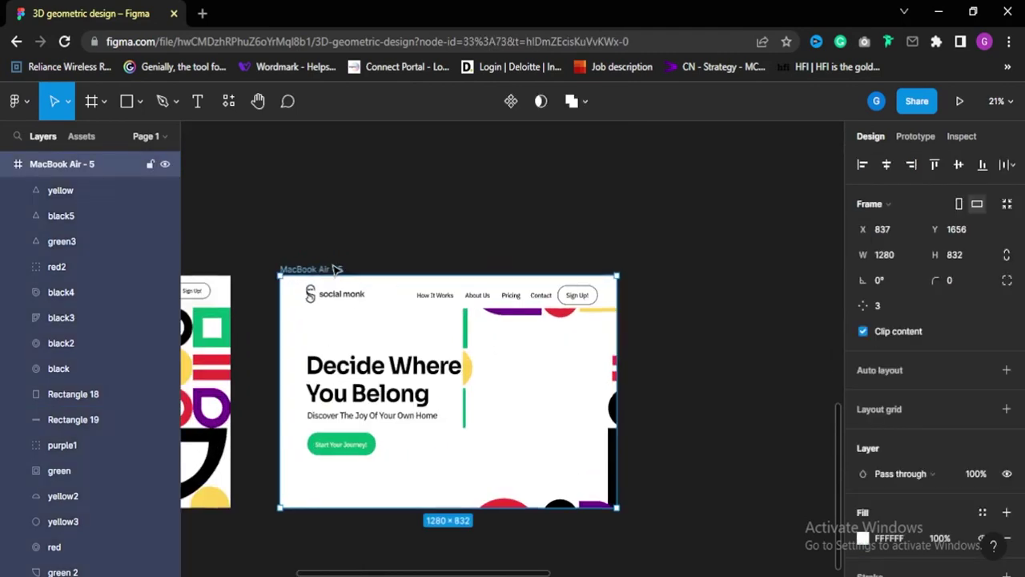
{"action": "key", "text": "ctrl+v"}
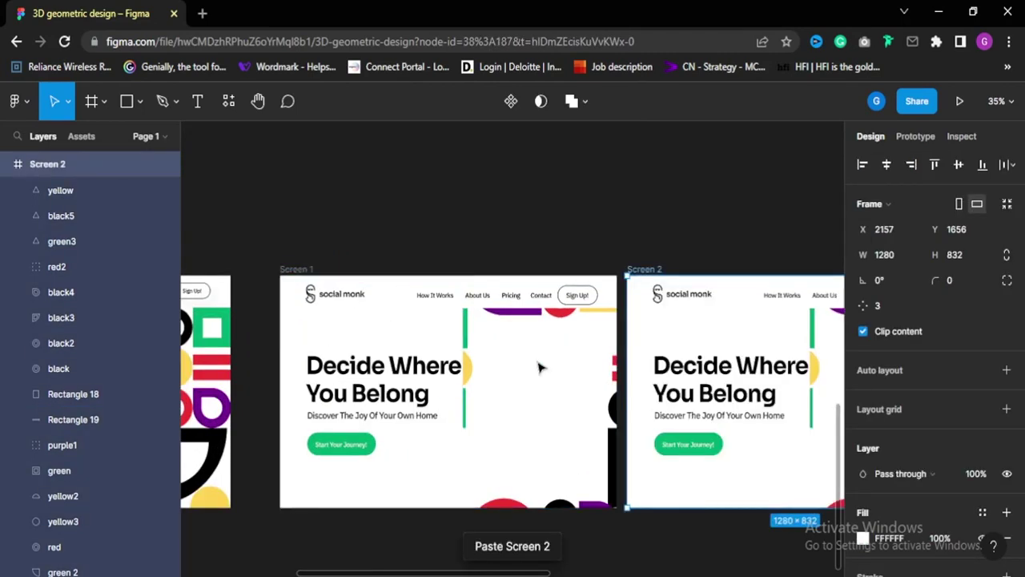
{"action": "scroll", "coordinate": [539, 370], "scroll_direction": "down", "scroll_amount": 3}
{"action": "scroll", "coordinate": [781, 314], "scroll_direction": "up", "scroll_amount": 1}
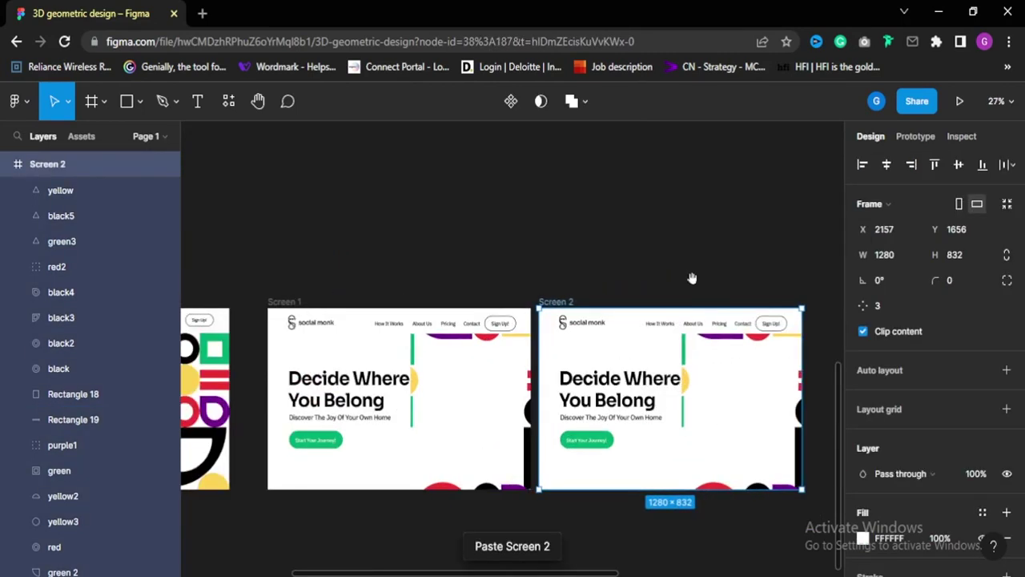
{"action": "left_click_drag", "start_coordinate": [692, 278], "coordinate": [590, 258]}
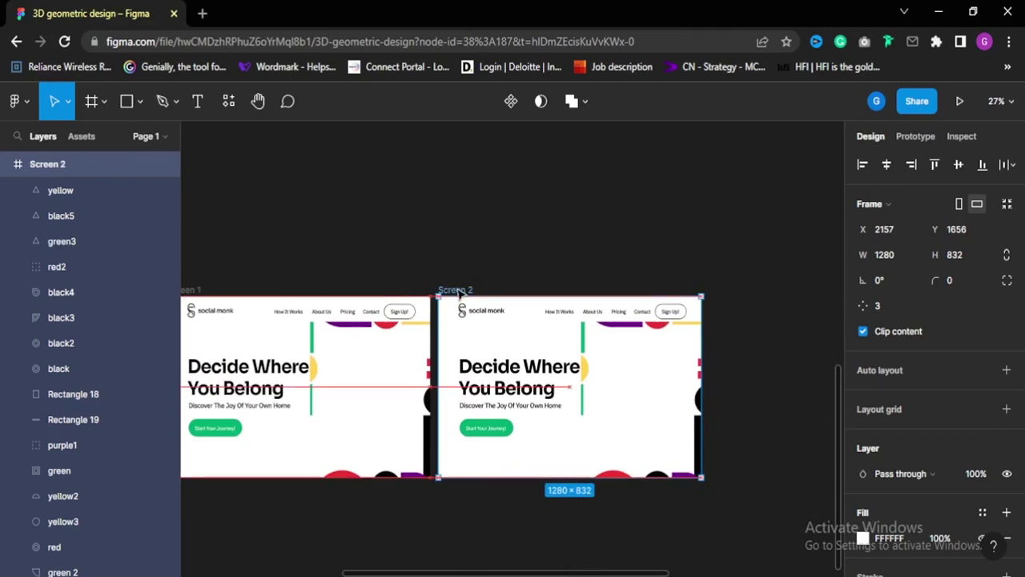
{"action": "left_click_drag", "start_coordinate": [459, 293], "coordinate": [471, 294]}
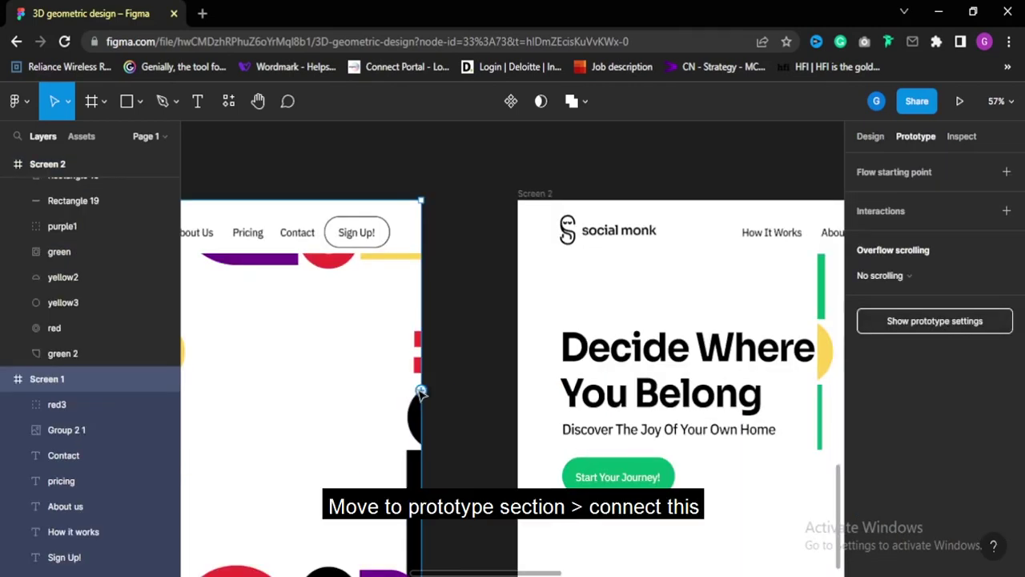
Connect Screen 1 to Screen 2 with a prototype interaction that navigates after a delay of 800 ms
{"action": "left_click_drag", "start_coordinate": [521, 397], "coordinate": [521, 396]}
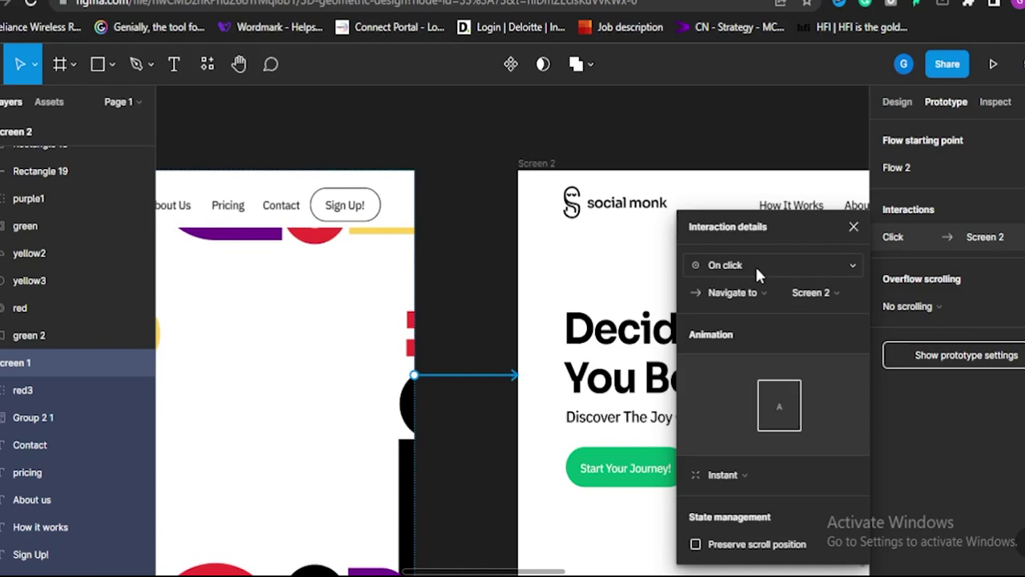
{"action": "left_click", "coordinate": [755, 265]}
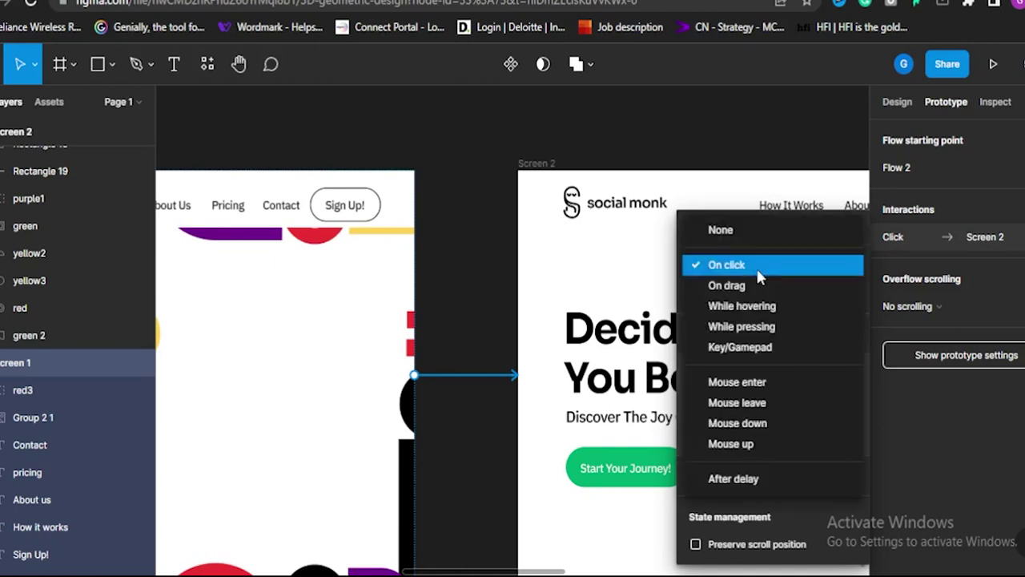
{"action": "left_click", "coordinate": [744, 480]}
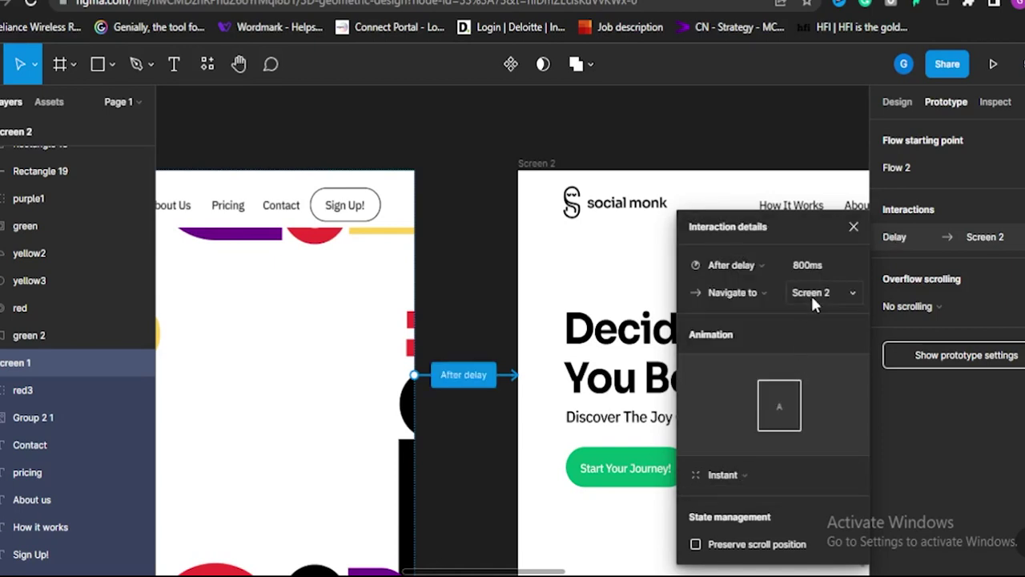
Set the interaction's animation to Smart animate with Slow easing and a duration of 1200 ms, and close its details
{"action": "left_click", "coordinate": [761, 473]}
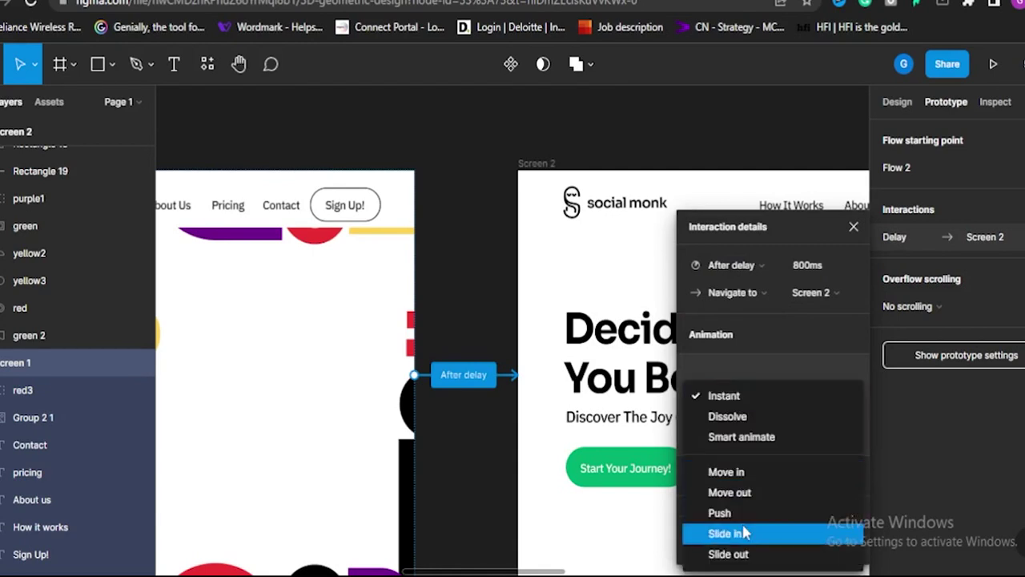
{"action": "left_click", "coordinate": [738, 439]}
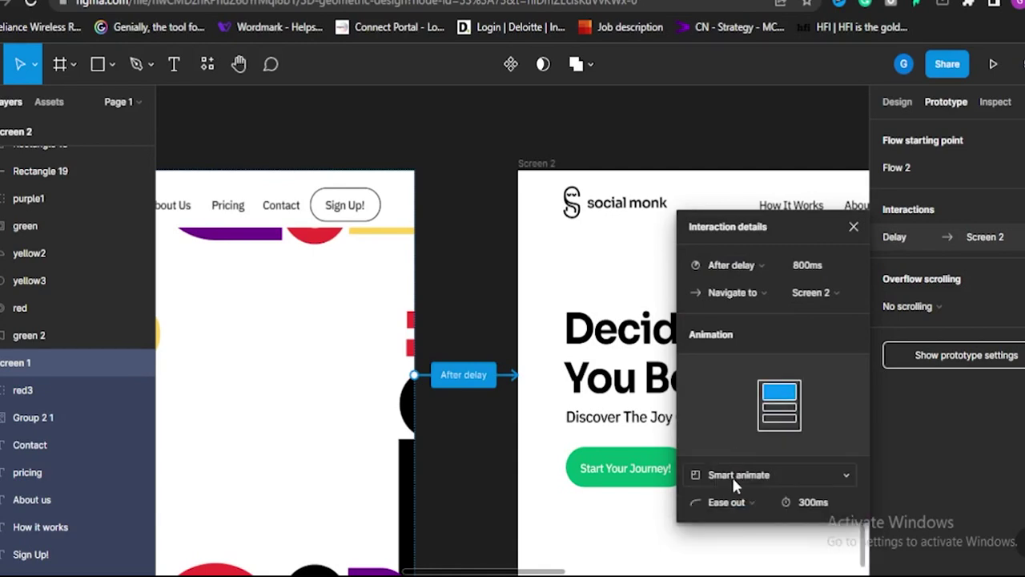
{"action": "left_click", "coordinate": [753, 503]}
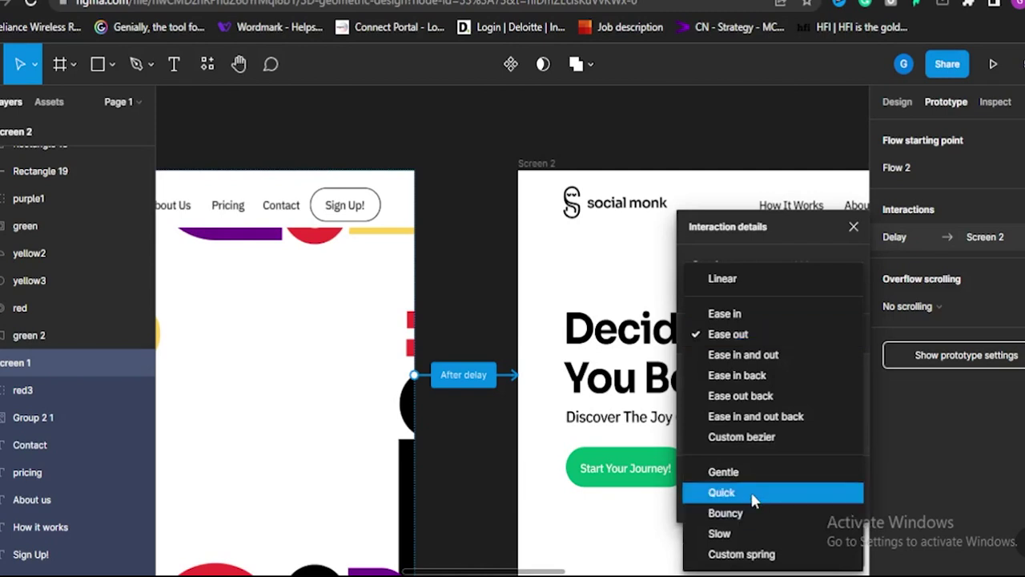
{"action": "left_click", "coordinate": [739, 535]}
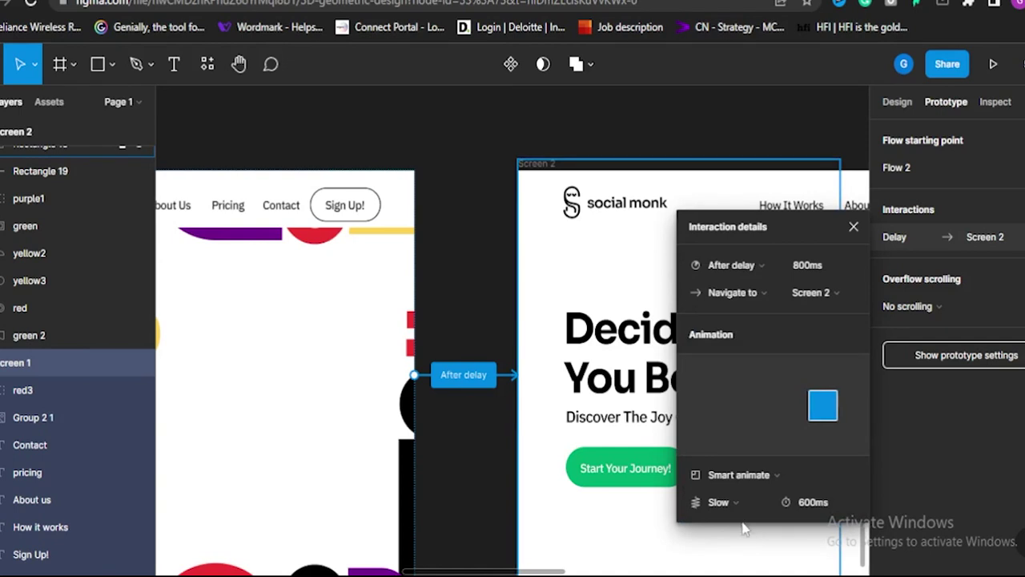
{"action": "left_click", "coordinate": [811, 505]}
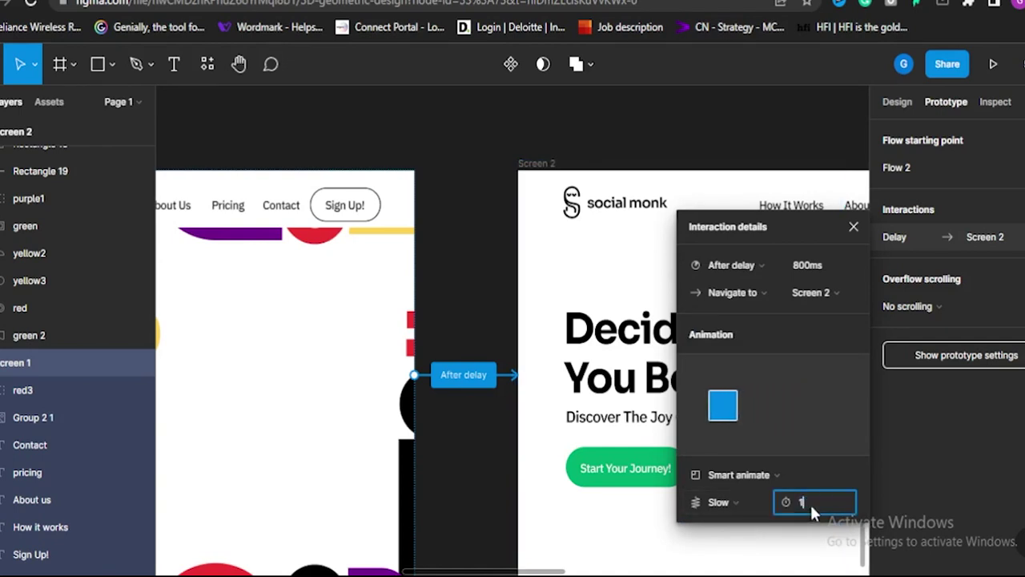
{"action": "type", "text": "1200"}
{"action": "key", "text": "Return"}
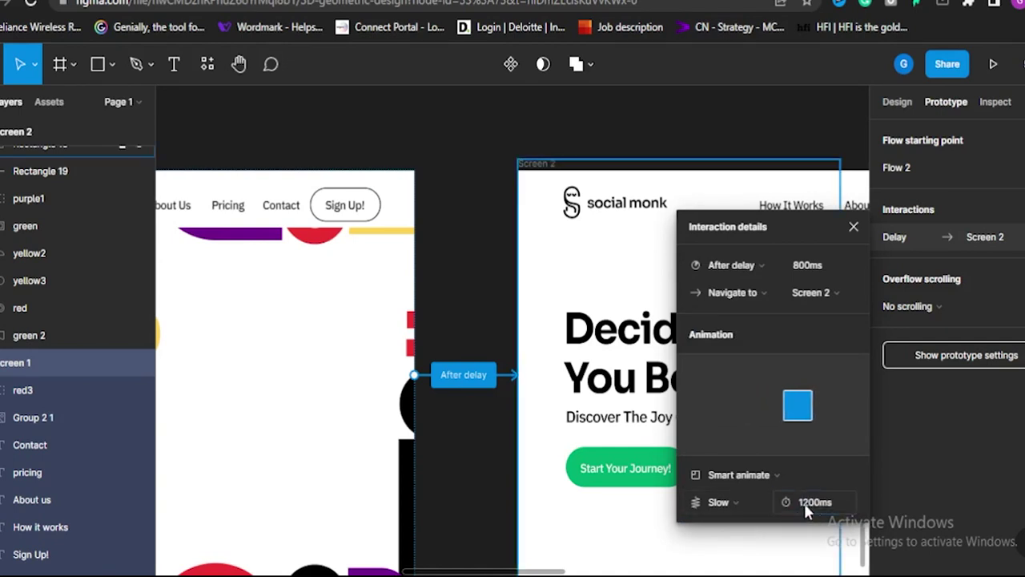
{"action": "left_click", "coordinate": [737, 502]}
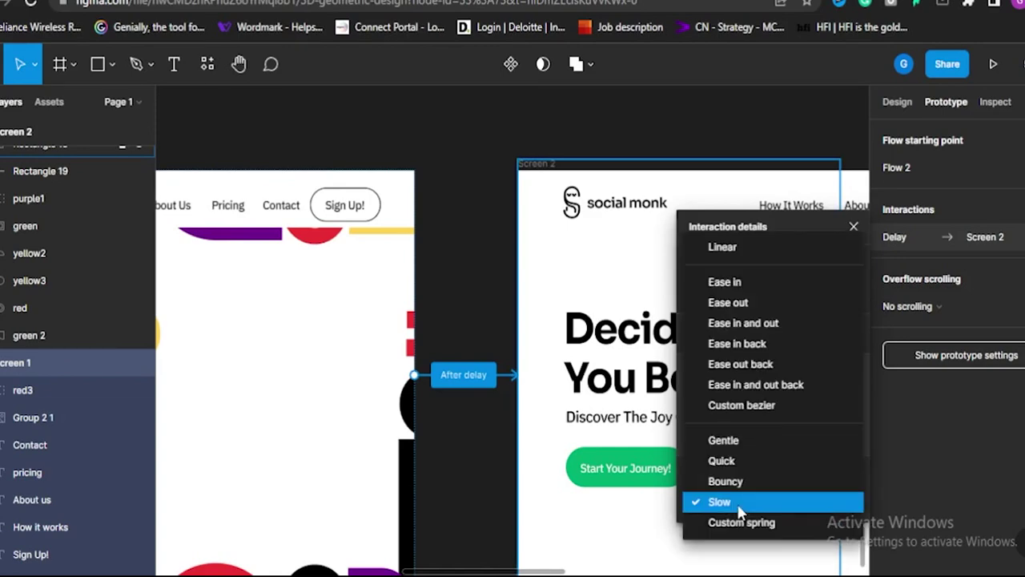
{"action": "left_click", "coordinate": [738, 505]}
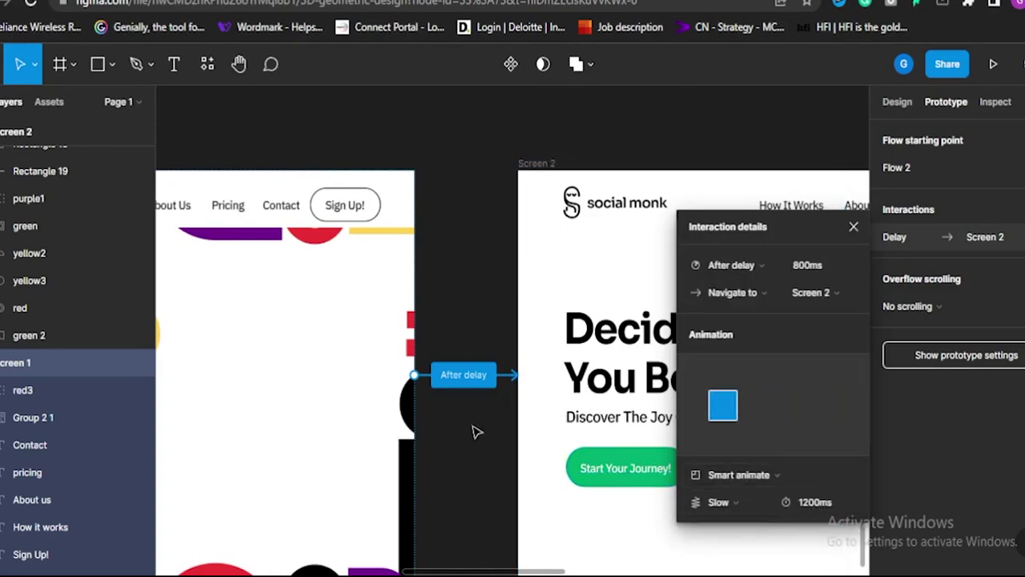
{"action": "scroll", "coordinate": [476, 432], "scroll_direction": "down", "scroll_amount": 5}
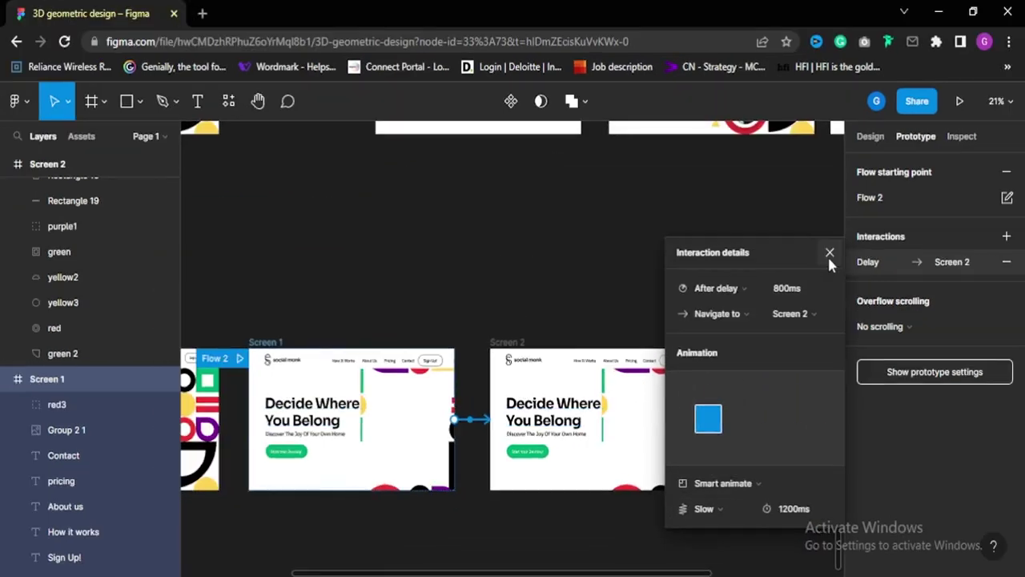
{"action": "left_click", "coordinate": [854, 227]}
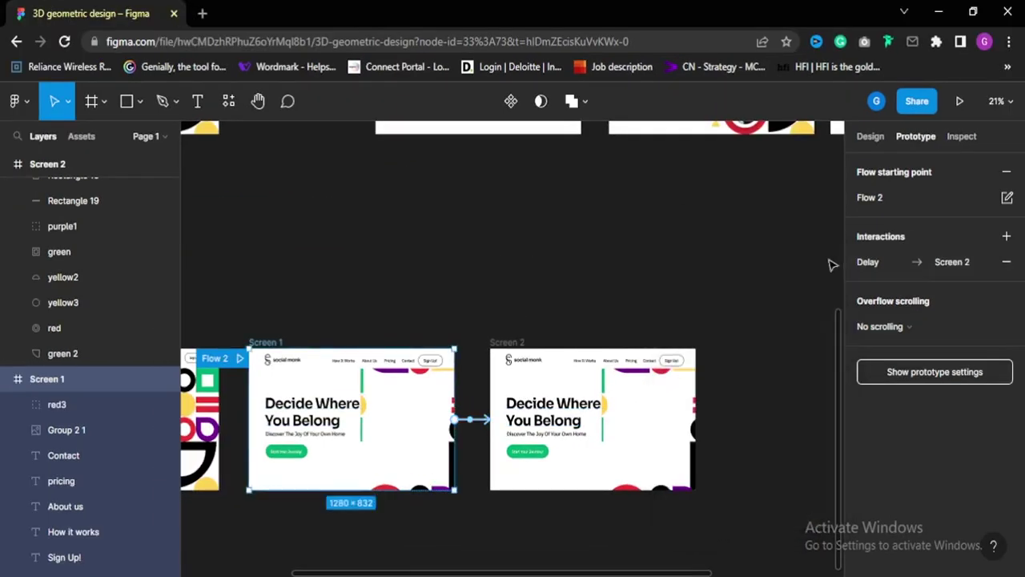
Move the purple portrait group in Screen 2 straight down to Y 80 and clear the selection
{"action": "scroll", "coordinate": [637, 373], "scroll_direction": "up", "scroll_amount": 5}
{"action": "left_click", "coordinate": [638, 375]}
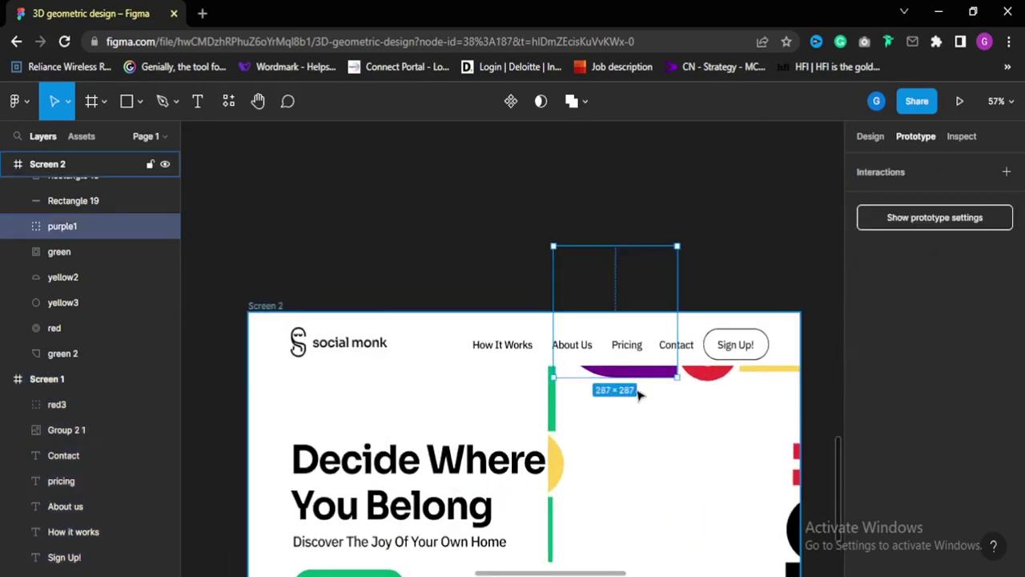
{"action": "scroll", "coordinate": [638, 392], "scroll_direction": "down", "scroll_amount": 5}
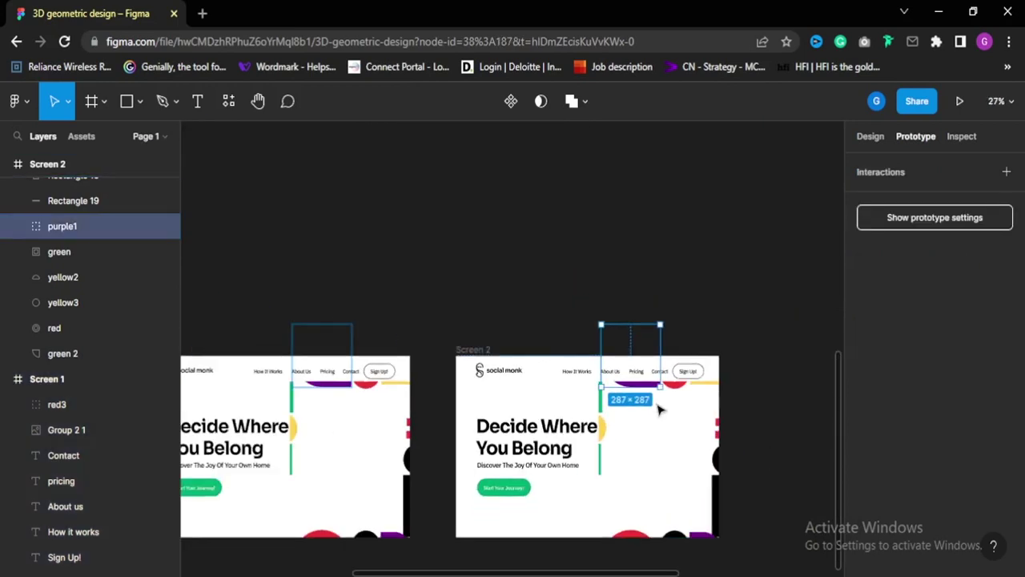
{"action": "key", "text": "shift+Down"}
{"action": "key", "text": "shift+Down"}
{"action": "key", "text": "shift+Down"}
{"action": "key", "text": "shift+Down"}
{"action": "key", "text": "shift+Down"}
{"action": "key", "text": "shift+Down"}
{"action": "key", "text": "shift+Down"}
{"action": "key", "text": "shift+Down"}
{"action": "key", "text": "shift+Down"}
{"action": "key", "text": "shift+Down"}
{"action": "key", "text": "shift+Down"}
{"action": "key", "text": "shift+Down"}
{"action": "key", "text": "shift+Down"}
{"action": "key", "text": "shift+Down"}
{"action": "key", "text": "shift+Down"}
{"action": "key", "text": "shift+Down"}
{"action": "key", "text": "shift+Down"}
{"action": "key", "text": "shift+Down"}
{"action": "key", "text": "shift+Down"}
{"action": "key", "text": "shift+Down"}
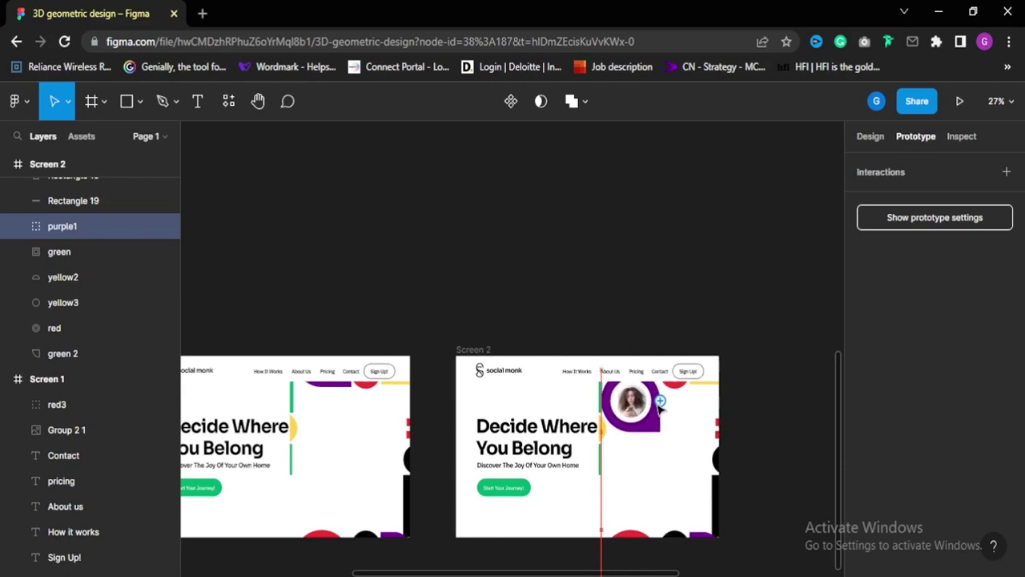
{"action": "left_click", "coordinate": [872, 140]}
{"action": "left_click", "coordinate": [778, 326]}
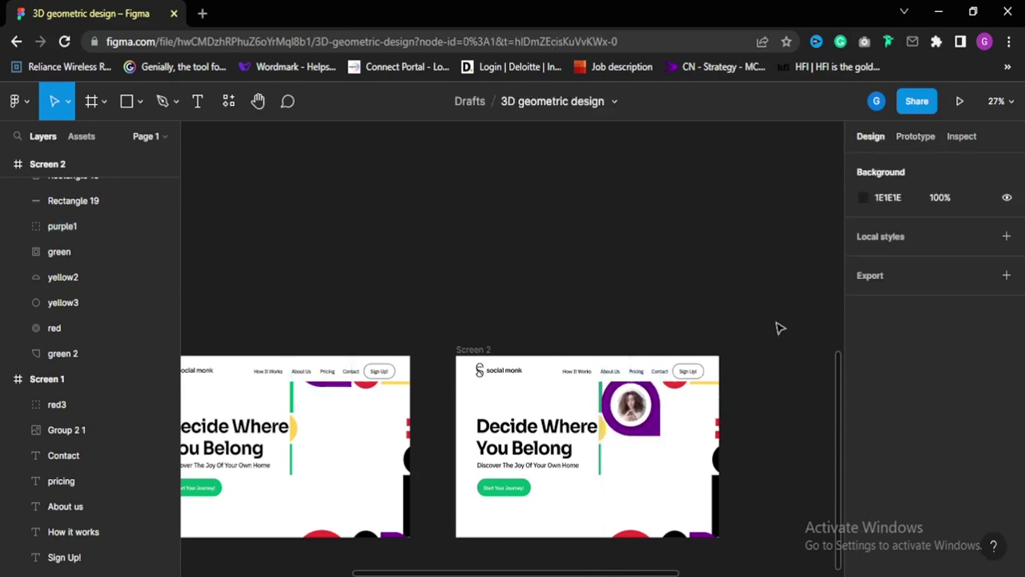
Move the Social media reference frame to the right of Screen 2, at X 3778, Y 1656
{"action": "scroll", "coordinate": [753, 345], "scroll_direction": "down", "scroll_amount": 3}
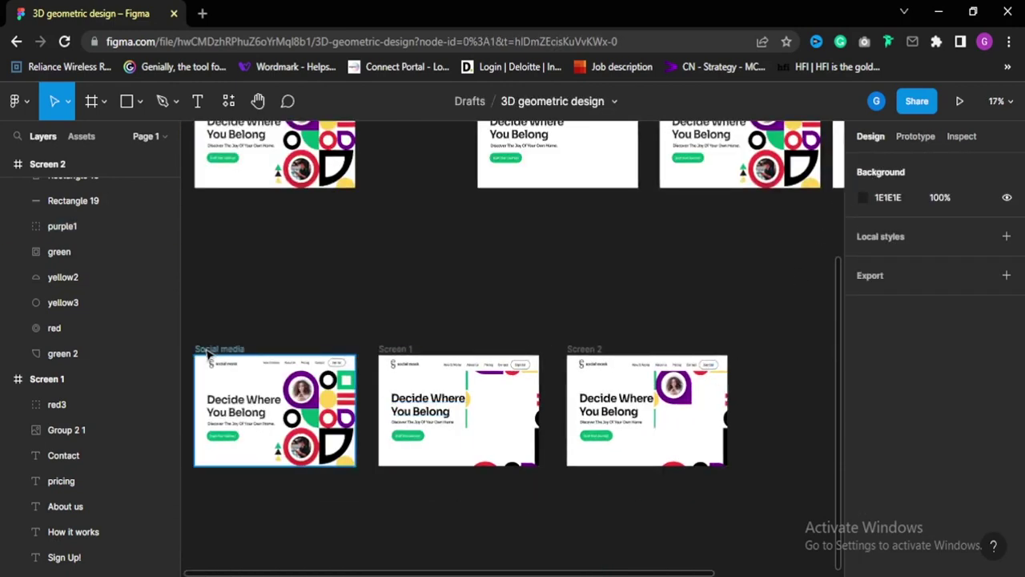
{"action": "left_click_drag", "start_coordinate": [207, 353], "coordinate": [774, 341]}
{"action": "scroll", "coordinate": [789, 458], "scroll_direction": "up", "scroll_amount": 4}
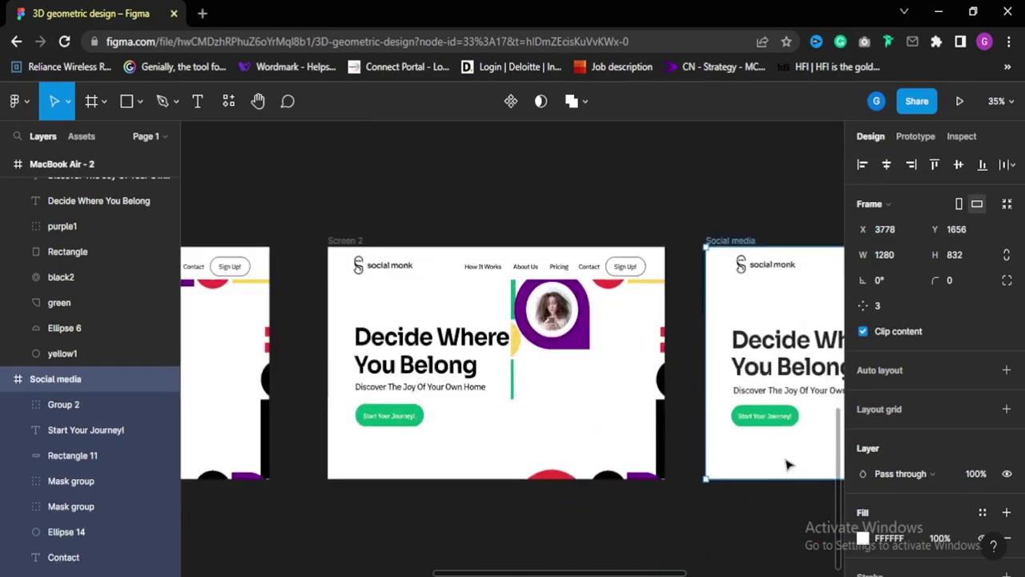
{"action": "left_click_drag", "start_coordinate": [660, 509], "coordinate": [481, 517]}
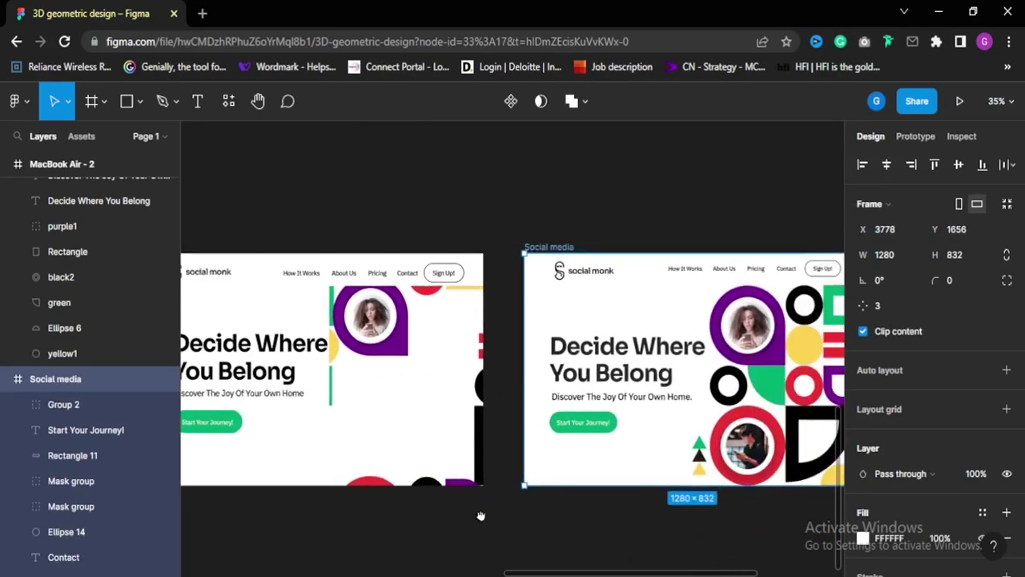
Move the purple portrait group in Screen 2 further down to Y 125 and show the rulers to check it against the guides
{"action": "left_click", "coordinate": [395, 361]}
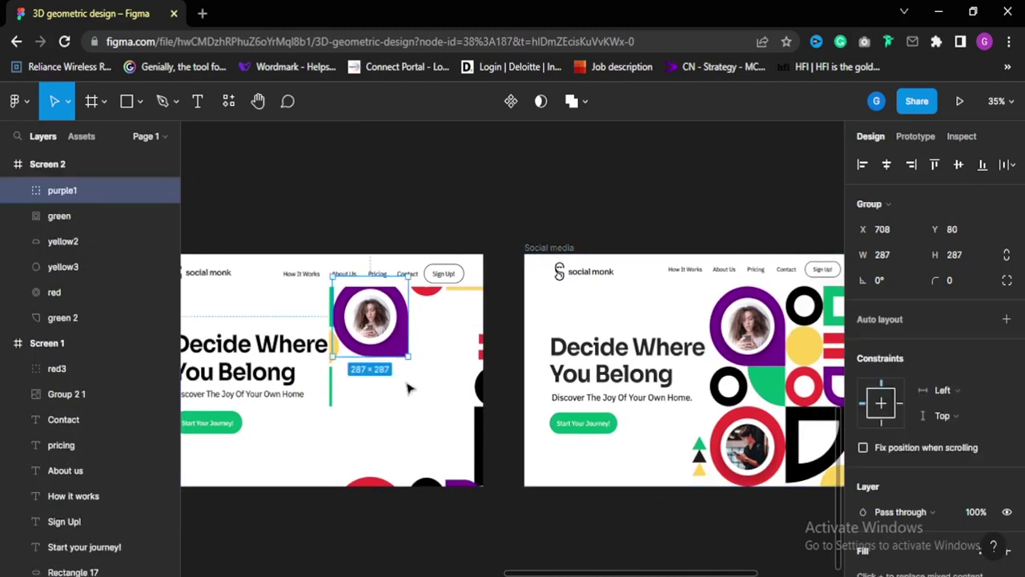
{"action": "key", "text": "shift+Down"}
{"action": "key", "text": "shift+Down"}
{"action": "key", "text": "shift+Down"}
{"action": "key", "text": "shift+Down"}
{"action": "key", "text": "shift+Down"}
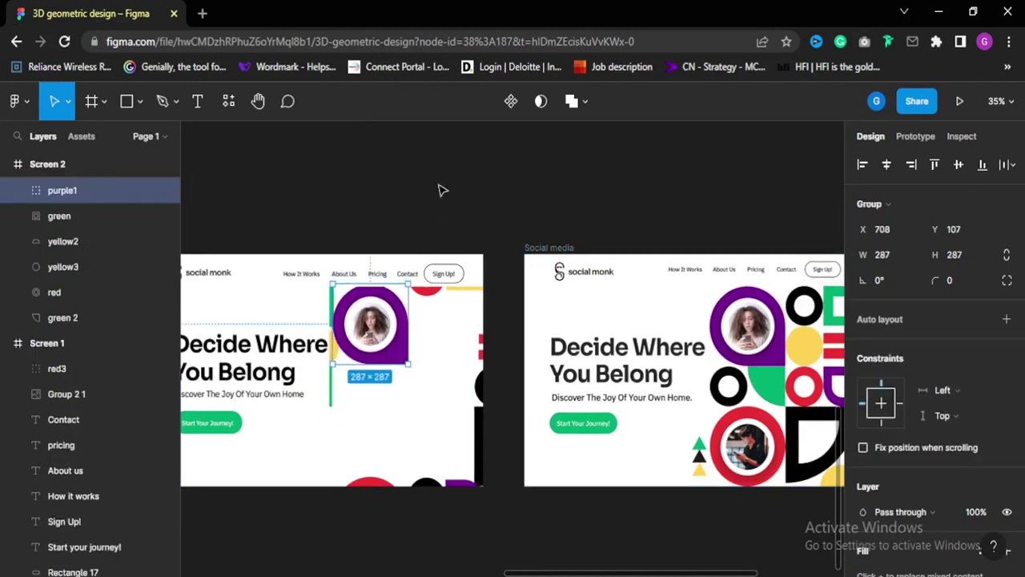
{"action": "key", "text": "shift+r"}
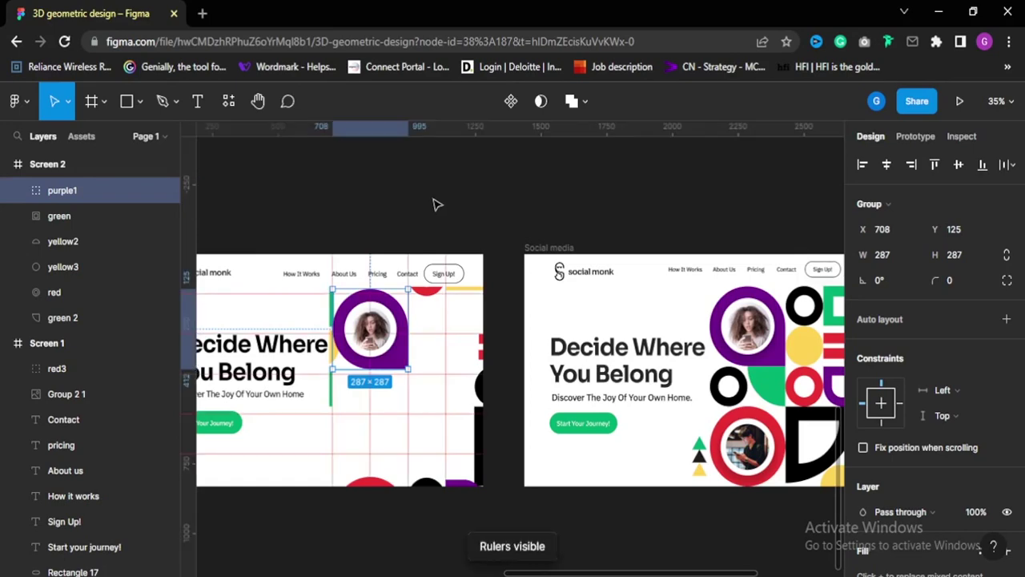
Move the red ring in Screen 2 down to X 994, Y 394 and shift the large black shape left into the frame
{"action": "left_click_drag", "start_coordinate": [438, 291], "coordinate": [438, 398]}
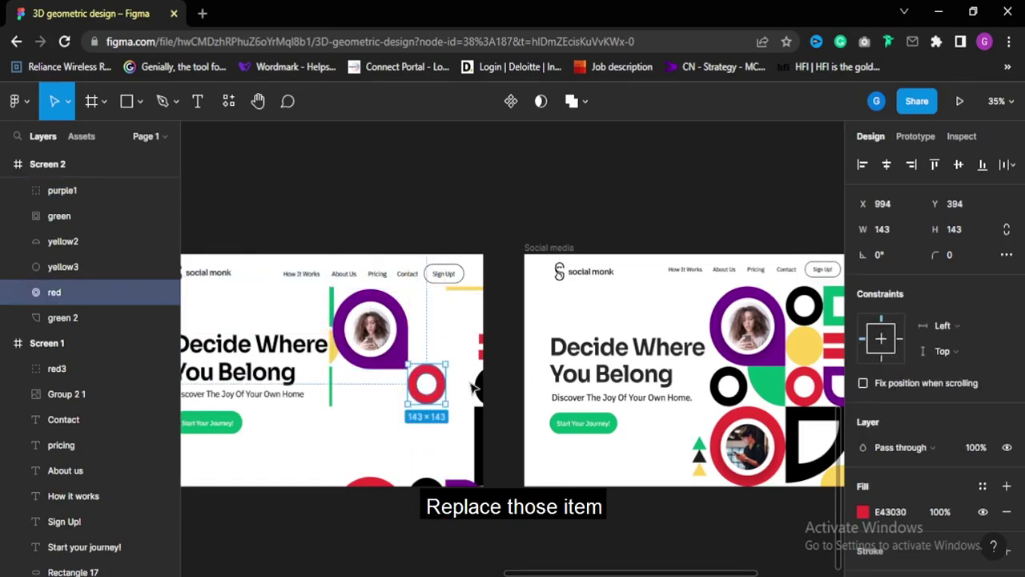
{"action": "left_click_drag", "start_coordinate": [479, 447], "coordinate": [429, 446]}
Move the black ring straight up from Screen 2's lower edge until it is level with the top of the purple portrait group
{"action": "left_click", "coordinate": [427, 483]}
{"action": "scroll", "coordinate": [429, 479], "scroll_direction": "down", "scroll_amount": 2}
{"action": "key", "text": "shift+Up"}
{"action": "key", "text": "shift+Up"}
{"action": "key", "text": "shift+Up"}
{"action": "key", "text": "shift+Up"}
{"action": "key", "text": "shift+Up"}
{"action": "key", "text": "shift+Up"}
{"action": "key", "text": "shift+Up"}
{"action": "key", "text": "shift+Up"}
{"action": "key", "text": "shift+Up"}
{"action": "key", "text": "shift+Up"}
{"action": "key", "text": "shift+Up"}
{"action": "key", "text": "shift+Up"}
{"action": "key", "text": "shift+Up"}
{"action": "key", "text": "shift+Up"}
{"action": "key", "text": "shift+Up"}
{"action": "key", "text": "shift+Up"}
{"action": "key", "text": "shift+Up"}
{"action": "key", "text": "shift+Up"}
{"action": "key", "text": "shift+Up"}
{"action": "key", "text": "shift+Up"}
{"action": "key", "text": "Up"}
{"action": "key", "text": "Up"}
{"action": "key", "text": "Up"}
{"action": "key", "text": "Up"}
{"action": "key", "text": "Up"}
{"action": "key", "text": "Up"}
{"action": "key", "text": "Up"}
{"action": "key", "text": "Up"}
{"action": "key", "text": "Up"}
{"action": "key", "text": "Up"}
{"action": "key", "text": "Up"}
{"action": "key", "text": "Up"}
{"action": "key", "text": "Up"}
{"action": "key", "text": "Up"}
{"action": "key", "text": "Up"}
{"action": "key", "text": "Up"}
{"action": "key", "text": "Up"}
{"action": "key", "text": "Up"}
{"action": "key", "text": "Up"}
{"action": "key", "text": "Up"}
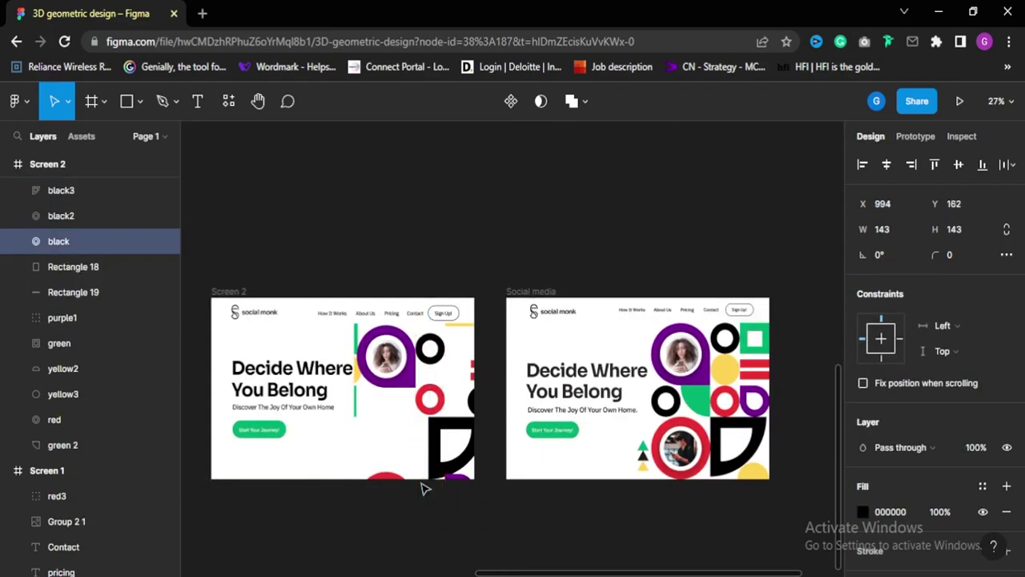
Move the green square in Screen 2 straight right, out from under the purple portrait group and behind the black ring
{"action": "scroll", "coordinate": [335, 353], "scroll_direction": "up", "scroll_amount": 2}
{"action": "left_click", "coordinate": [364, 386]}
{"action": "key", "text": "shift+Right"}
{"action": "key", "text": "shift+Right"}
{"action": "key", "text": "shift+Right"}
{"action": "key", "text": "shift+Right"}
{"action": "key", "text": "shift+Right"}
{"action": "key", "text": "shift+Right"}
{"action": "key", "text": "shift+Right"}
{"action": "key", "text": "shift+Right"}
{"action": "key", "text": "shift+Right"}
{"action": "key", "text": "shift+Right"}
{"action": "key", "text": "shift+Right"}
{"action": "key", "text": "shift+Right"}
{"action": "key", "text": "shift+Right"}
{"action": "key", "text": "shift+Right"}
{"action": "key", "text": "shift+Right"}
{"action": "key", "text": "shift+Right"}
{"action": "key", "text": "shift+Right"}
{"action": "key", "text": "shift+Right"}
{"action": "key", "text": "shift+Right"}
{"action": "key", "text": "shift+Right"}
{"action": "key", "text": "Right"}
{"action": "key", "text": "Right"}
Move the yellow semicircle straight down behind the large black shape and place the green square in the right-hand column beside the black ring
{"action": "left_click", "coordinate": [503, 367]}
{"action": "key", "text": "shift+Down"}
{"action": "key", "text": "shift+Down"}
{"action": "key", "text": "shift+Down"}
{"action": "key", "text": "shift+Down"}
{"action": "key", "text": "shift+Down"}
{"action": "key", "text": "shift+Down"}
{"action": "key", "text": "shift+Down"}
{"action": "key", "text": "shift+Down"}
{"action": "key", "text": "shift+Down"}
{"action": "key", "text": "shift+Down"}
{"action": "key", "text": "shift+Down"}
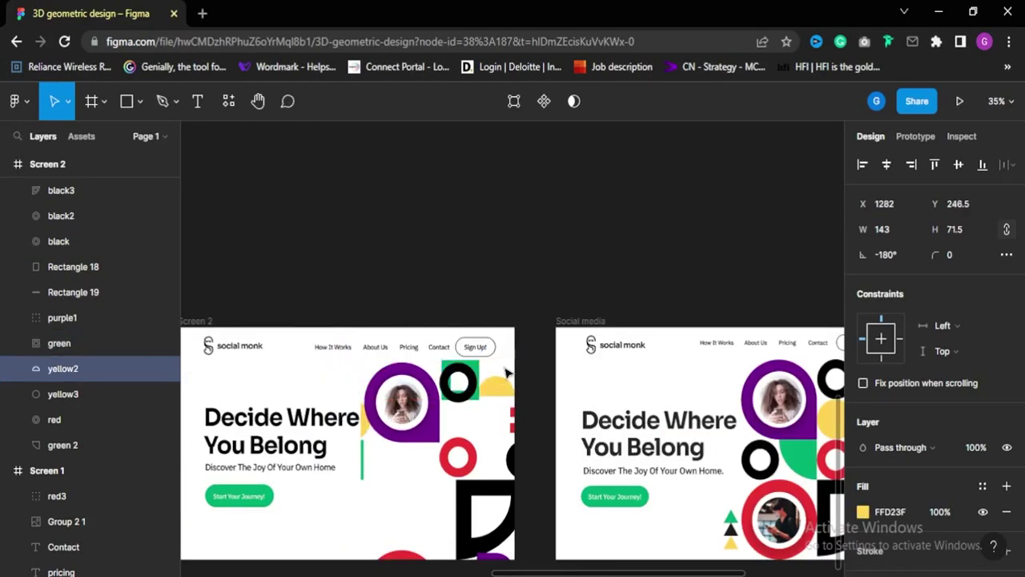
{"action": "scroll", "coordinate": [502, 401], "scroll_direction": "down", "scroll_amount": 3}
{"action": "key", "text": "shift+Down"}
{"action": "key", "text": "shift+Down"}
{"action": "key", "text": "shift+Down"}
{"action": "key", "text": "shift+Down"}
{"action": "key", "text": "shift+Down"}
{"action": "key", "text": "shift+Down"}
{"action": "key", "text": "shift+Down"}
{"action": "key", "text": "shift+Down"}
{"action": "key", "text": "shift+Down"}
{"action": "key", "text": "shift+Down"}
{"action": "key", "text": "shift+Down"}
{"action": "key", "text": "shift+Down"}
{"action": "key", "text": "shift+Down"}
{"action": "key", "text": "shift+Down"}
{"action": "key", "text": "shift+Down"}
{"action": "key", "text": "shift+Down"}
{"action": "key", "text": "shift+Down"}
{"action": "key", "text": "shift+Down"}
{"action": "key", "text": "shift+Down"}
{"action": "key", "text": "shift+Down"}
{"action": "scroll", "coordinate": [485, 282], "scroll_direction": "up", "scroll_amount": 3}
{"action": "left_click", "coordinate": [477, 285]}
Move the small purple teardrop in Screen 2 straight up from the lower edge until it is level with the red ring
{"action": "left_click", "coordinate": [495, 461]}
{"action": "key", "text": "shift+Up"}
{"action": "key", "text": "shift+Up"}
{"action": "key", "text": "shift+Up"}
{"action": "key", "text": "shift+Up"}
{"action": "key", "text": "shift+Up"}
{"action": "key", "text": "shift+Up"}
{"action": "key", "text": "shift+Up"}
{"action": "key", "text": "shift+Up"}
{"action": "key", "text": "shift+Up"}
{"action": "key", "text": "shift+Up"}
{"action": "key", "text": "shift+Up"}
{"action": "key", "text": "shift+Up"}
{"action": "key", "text": "shift+Up"}
{"action": "key", "text": "shift+Up"}
{"action": "key", "text": "shift+Up"}
{"action": "key", "text": "shift+Up"}
{"action": "key", "text": "shift+Up"}
{"action": "key", "text": "shift+Up"}
{"action": "key", "text": "shift+Up"}
{"action": "key", "text": "shift+Up"}
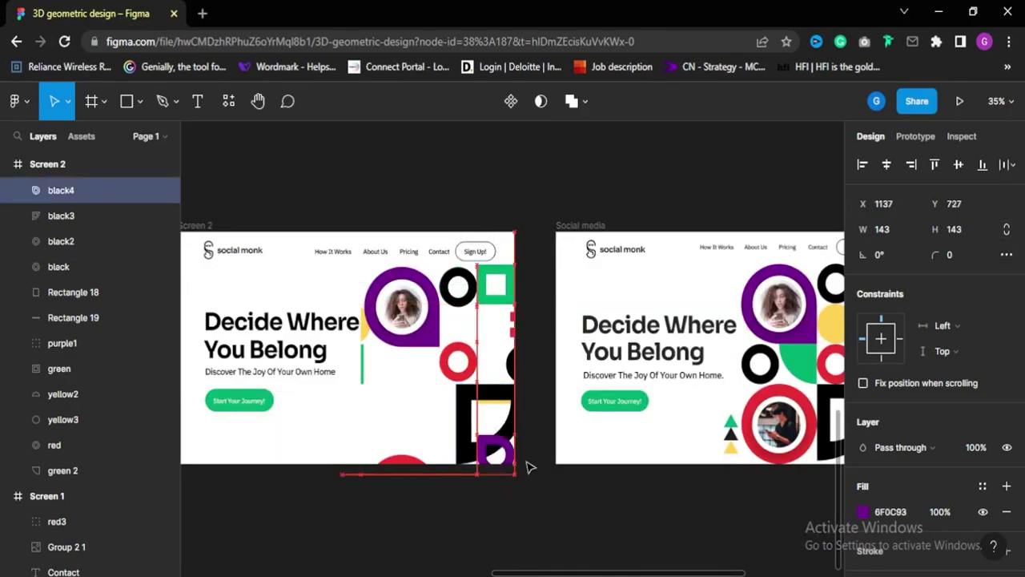
{"action": "scroll", "coordinate": [528, 467], "scroll_direction": "down", "scroll_amount": 1}
{"action": "scroll", "coordinate": [528, 467], "scroll_direction": "up", "scroll_amount": 1}
{"action": "key", "text": "shift+Up"}
{"action": "key", "text": "shift+Up"}
{"action": "key", "text": "shift+Up"}
Move the yellow semicircle down behind the large black shape to X 1282, Y 831.5, resting on Screen 2's bottom edge
{"action": "scroll", "coordinate": [492, 415], "scroll_direction": "up", "scroll_amount": 3}
{"action": "left_click", "coordinate": [496, 393]}
{"action": "scroll", "coordinate": [496, 393], "scroll_direction": "down", "scroll_amount": 3}
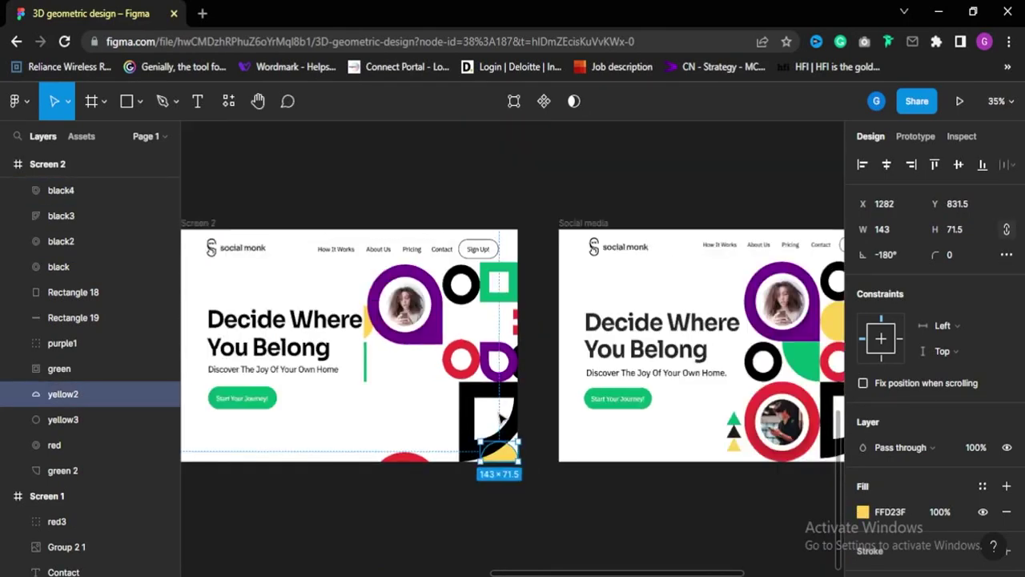
Move the black ring hidden behind the purple teardrop straight left until it sits under the purple portrait group
{"action": "left_click", "coordinate": [542, 424]}
{"action": "left_click", "coordinate": [412, 413]}
{"action": "scroll", "coordinate": [413, 413], "scroll_direction": "up", "scroll_amount": 2}
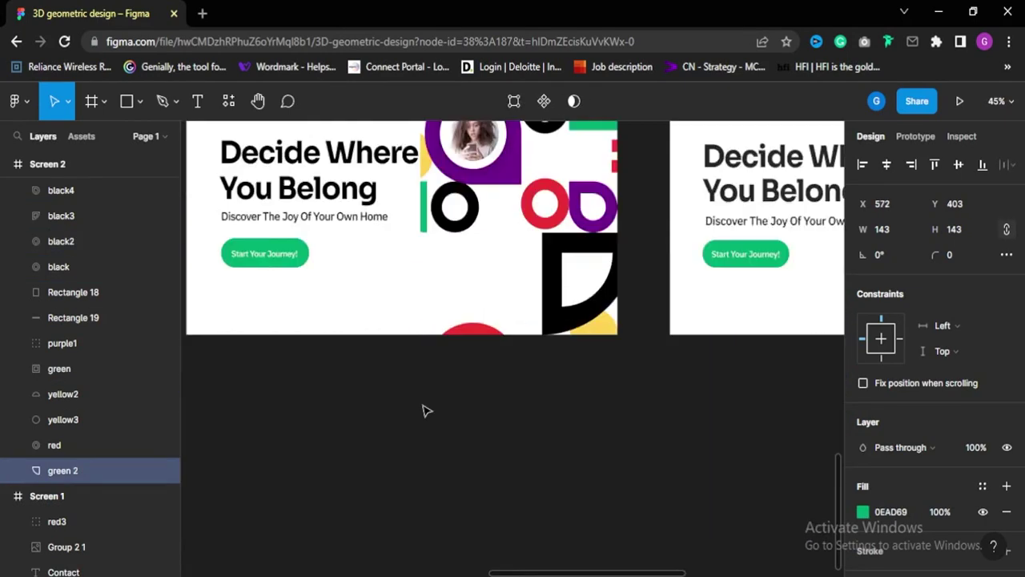
Move the green quarter shape right to X 851, Y 403, between the lower black ring and the red ring
{"action": "scroll", "coordinate": [424, 409], "scroll_direction": "down", "scroll_amount": 2}
{"action": "key", "text": "shift+Right"}
{"action": "key", "text": "shift+Right"}
{"action": "key", "text": "shift+Right"}
{"action": "key", "text": "shift+Right"}
{"action": "key", "text": "shift+Right"}
{"action": "key", "text": "shift+Right"}
{"action": "key", "text": "shift+Right"}
{"action": "key", "text": "shift+Right"}
{"action": "key", "text": "shift+Right"}
{"action": "key", "text": "shift+Right"}
{"action": "key", "text": "shift+Right"}
{"action": "key", "text": "shift+Right"}
{"action": "key", "text": "shift+Right"}
{"action": "key", "text": "shift+Right"}
{"action": "key", "text": "shift+Right"}
{"action": "key", "text": "shift+Right"}
{"action": "key", "text": "shift+Right"}
{"action": "key", "text": "shift+Right"}
{"action": "key", "text": "shift+Right"}
{"action": "key", "text": "shift+Right"}
{"action": "scroll", "coordinate": [482, 268], "scroll_direction": "up", "scroll_amount": 5}
{"action": "key", "text": "Left"}
{"action": "key", "text": "Left"}
{"action": "key", "text": "Left"}
{"action": "key", "text": "Left"}
{"action": "key", "text": "Left"}
{"action": "key", "text": "Left"}
{"action": "key", "text": "Left"}
{"action": "key", "text": "Left"}
{"action": "key", "text": "Left"}
{"action": "key", "text": "Left"}
{"action": "scroll", "coordinate": [468, 370], "scroll_direction": "down", "scroll_amount": 3}
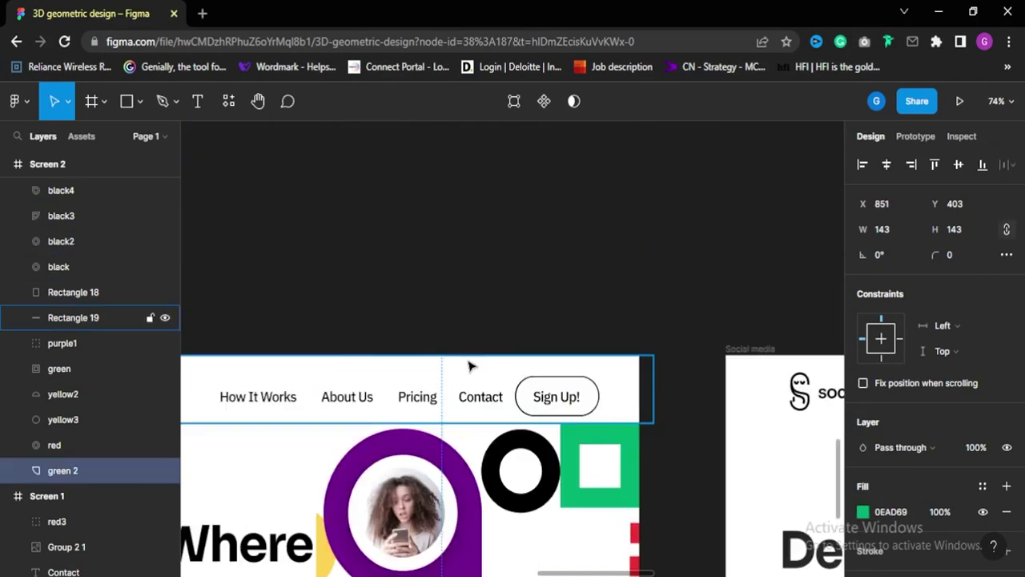
Align the purple portrait group with the green square's top edge and nudge the black ring beneath it to X 717, Y 403
{"action": "left_click", "coordinate": [469, 369]}
{"action": "key", "text": "shift+Down"}
{"action": "scroll", "coordinate": [440, 455], "scroll_direction": "down", "scroll_amount": 2}
{"action": "scroll", "coordinate": [425, 457], "scroll_direction": "up", "scroll_amount": 2}
{"action": "left_click", "coordinate": [426, 460]}
{"action": "key", "text": "Left"}
{"action": "key", "text": "Left"}
{"action": "key", "text": "Left"}
{"action": "key", "text": "Left"}
{"action": "key", "text": "Left"}
{"action": "key", "text": "Left"}
{"action": "key", "text": "Left"}
{"action": "key", "text": "Left"}
{"action": "scroll", "coordinate": [428, 468], "scroll_direction": "down", "scroll_amount": 1}
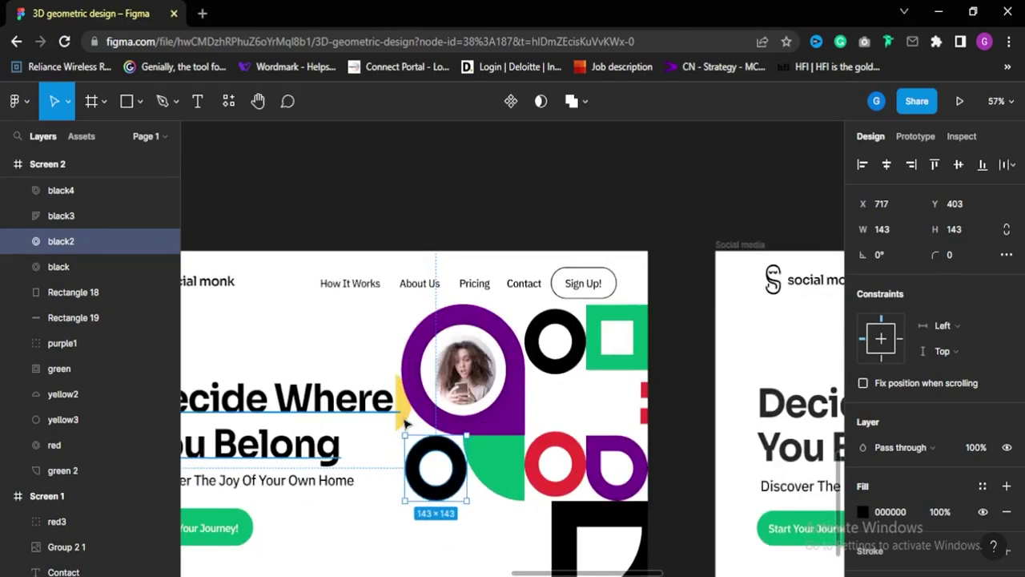
Move the yellow circle right into the gap above the red ring and nudge the upper black ring to X 994, Y 117
{"action": "left_click", "coordinate": [410, 422]}
{"action": "scroll", "coordinate": [543, 426], "scroll_direction": "up", "scroll_amount": 2}
{"action": "left_click", "coordinate": [566, 312]}
{"action": "key", "text": "shift+Up"}
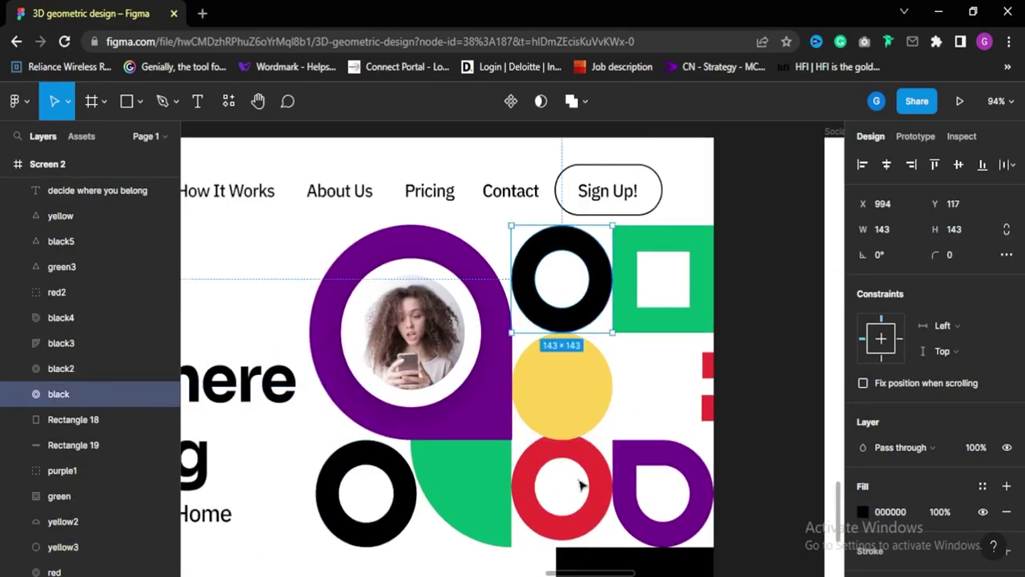
Nudge the red ring down below the yellow circle and move the red stripes left into Screen 2 beside that circle
{"action": "left_click", "coordinate": [582, 488]}
{"action": "key", "text": "shift+Down"}
{"action": "scroll", "coordinate": [579, 465], "scroll_direction": "down", "scroll_amount": 4}
{"action": "left_click", "coordinate": [625, 447]}
{"action": "key", "text": "shift+Left"}
{"action": "key", "text": "shift+Left"}
{"action": "key", "text": "shift+Left"}
{"action": "key", "text": "shift+Left"}
{"action": "key", "text": "shift+Left"}
{"action": "key", "text": "shift+Left"}
{"action": "key", "text": "shift+Left"}
{"action": "key", "text": "shift+Left"}
{"action": "key", "text": "shift+Left"}
{"action": "key", "text": "shift+Left"}
{"action": "key", "text": "shift+Left"}
{"action": "key", "text": "shift+Left"}
{"action": "scroll", "coordinate": [625, 447], "scroll_direction": "down", "scroll_amount": 2}
Move the red portrait group straight up to X 708, Y 546, so it sits fully inside Screen 2
{"action": "left_click", "coordinate": [579, 449]}
{"action": "left_click", "coordinate": [530, 435]}
{"action": "key", "text": "shift+Up"}
{"action": "key", "text": "shift+Up"}
{"action": "key", "text": "shift+Up"}
{"action": "key", "text": "shift+Up"}
{"action": "key", "text": "shift+Up"}
{"action": "key", "text": "shift+Up"}
{"action": "key", "text": "shift+Up"}
{"action": "key", "text": "shift+Up"}
{"action": "key", "text": "shift+Up"}
{"action": "key", "text": "shift+Up"}
{"action": "key", "text": "shift+Up"}
{"action": "key", "text": "shift+Up"}
{"action": "key", "text": "shift+Up"}
{"action": "key", "text": "shift+Up"}
{"action": "key", "text": "shift+Up"}
{"action": "key", "text": "shift+Up"}
{"action": "key", "text": "shift+Up"}
{"action": "key", "text": "shift+Up"}
{"action": "key", "text": "shift+Up"}
{"action": "key", "text": "shift+Up"}
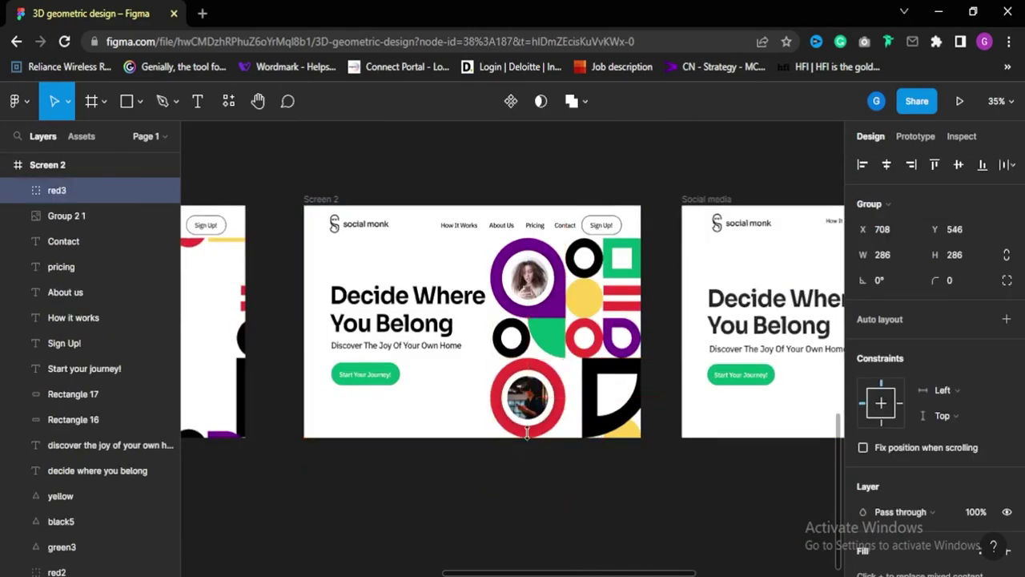
{"action": "scroll", "coordinate": [528, 433], "scroll_direction": "down", "scroll_amount": 1}
Move the large black shape left until it meets the red portrait group and lies fully inside Screen 2
{"action": "left_click", "coordinate": [616, 442]}
{"action": "left_click", "coordinate": [594, 423]}
{"action": "key", "text": "shift+Left"}
{"action": "key", "text": "shift+Left"}
{"action": "key", "text": "shift+Left"}
{"action": "key", "text": "shift+Left"}
{"action": "key", "text": "shift+Left"}
{"action": "key", "text": "shift+Left"}
{"action": "key", "text": "shift+Left"}
{"action": "scroll", "coordinate": [596, 423], "scroll_direction": "up", "scroll_amount": 3}
{"action": "left_click", "coordinate": [612, 445]}
{"action": "scroll", "coordinate": [496, 457], "scroll_direction": "down", "scroll_amount": 3}
{"action": "scroll", "coordinate": [83, 421], "scroll_direction": "up", "scroll_amount": 3}
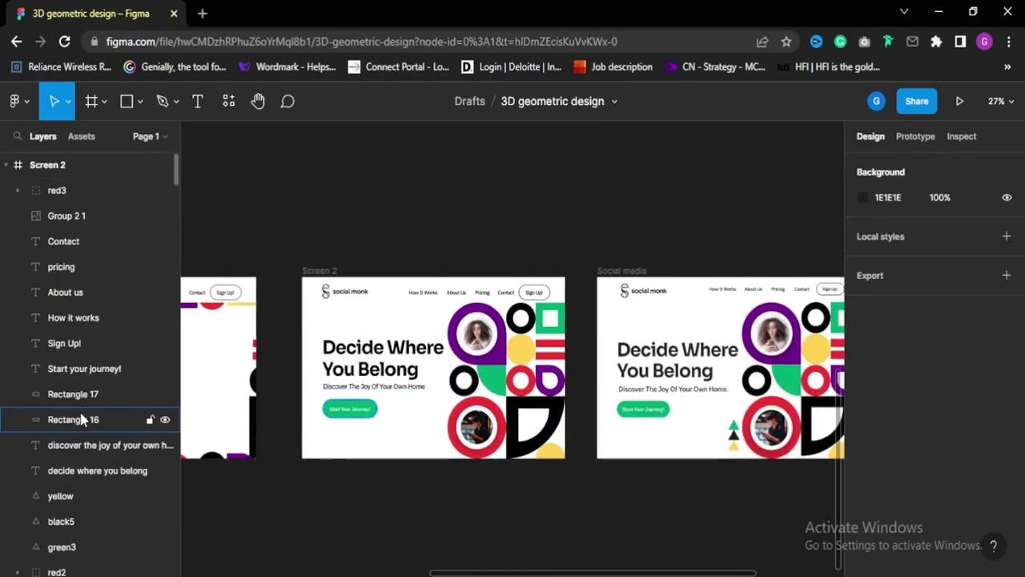
Move the yellow, black and green triangles straight up into Screen 2, beside the red portrait group
{"action": "scroll", "coordinate": [83, 419], "scroll_direction": "down", "scroll_amount": 5}
{"action": "scroll", "coordinate": [80, 410], "scroll_direction": "up", "scroll_amount": 4}
{"action": "left_click", "coordinate": [320, 270]}
{"action": "scroll", "coordinate": [85, 404], "scroll_direction": "down", "scroll_amount": 2}
{"action": "scroll", "coordinate": [85, 404], "scroll_direction": "up", "scroll_amount": 1}
{"action": "left_click", "coordinate": [84, 283]}
{"action": "left_click", "coordinate": [84, 334], "text": "shift"}
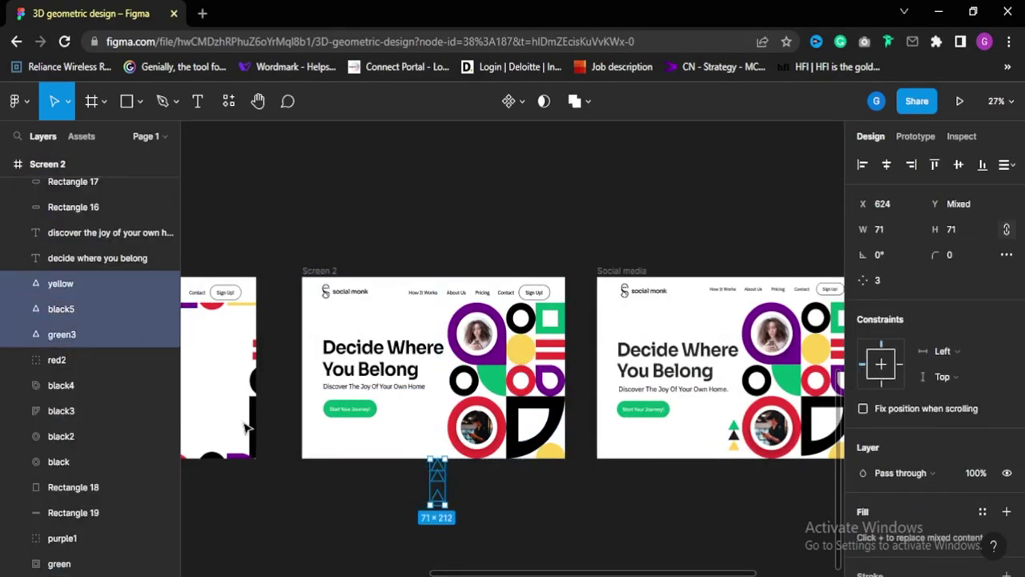
{"action": "scroll", "coordinate": [456, 463], "scroll_direction": "up", "scroll_amount": 3}
{"action": "left_click", "coordinate": [438, 457]}
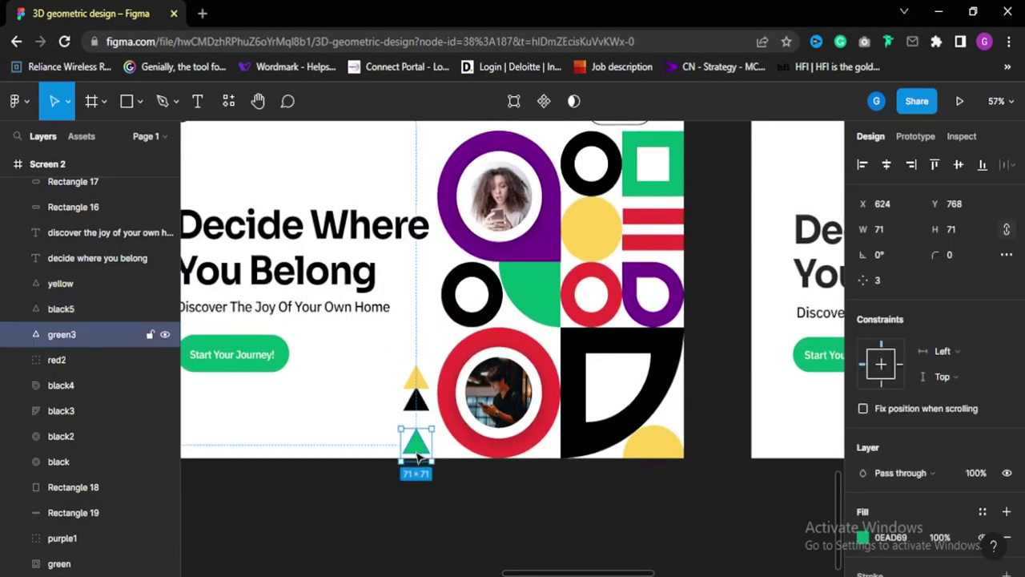
Restack the three triangles at X 624 with green on top at Y 628, black in the middle and yellow at the bottom
{"action": "left_click", "coordinate": [417, 409]}
{"action": "left_click_drag", "start_coordinate": [417, 381], "coordinate": [419, 427]}
{"action": "scroll", "coordinate": [423, 417], "scroll_direction": "up", "scroll_amount": 4}
{"action": "scroll", "coordinate": [416, 450], "scroll_direction": "down", "scroll_amount": 6}
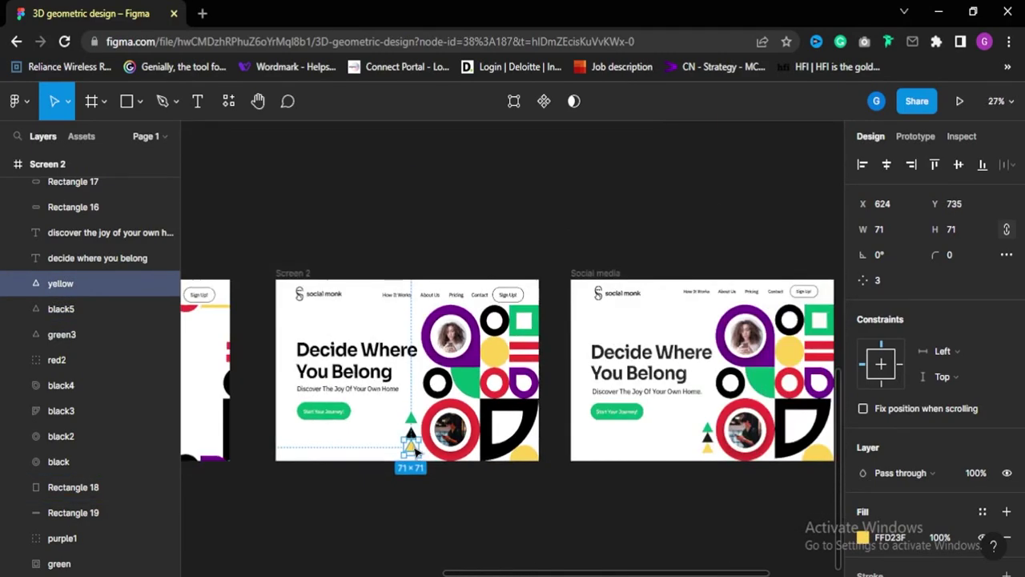
{"action": "scroll", "coordinate": [415, 452], "scroll_direction": "up", "scroll_amount": 5}
{"action": "left_click", "coordinate": [411, 438]}
{"action": "scroll", "coordinate": [408, 389], "scroll_direction": "up", "scroll_amount": 3}
{"action": "left_click", "coordinate": [410, 419]}
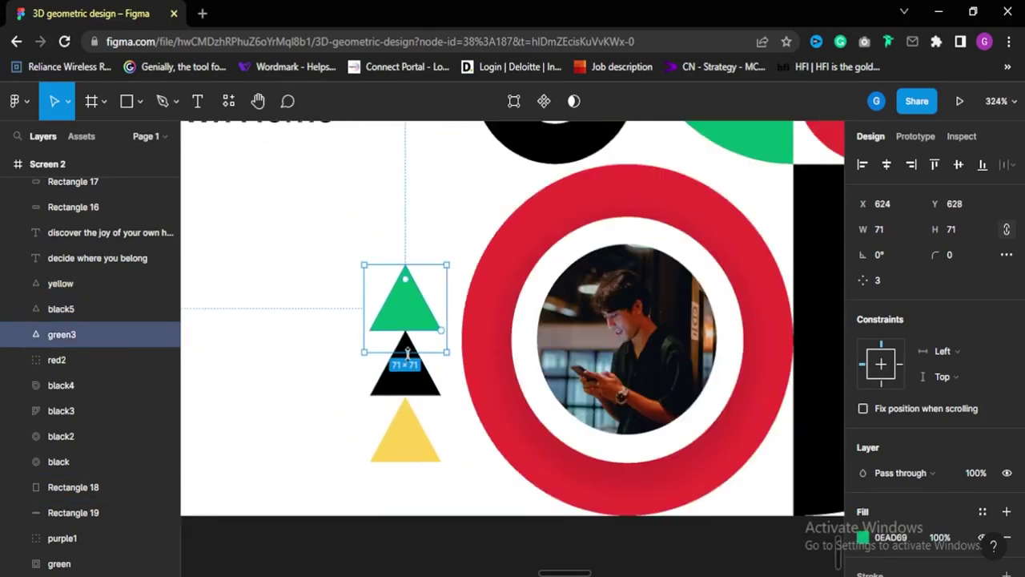
Add a prototype connection from Screen 2 back to Screen 1 using a slow smart animate of 1200 ms
{"action": "scroll", "coordinate": [407, 353], "scroll_direction": "down", "scroll_amount": 5}
{"action": "left_click_drag", "start_coordinate": [436, 336], "coordinate": [493, 465]}
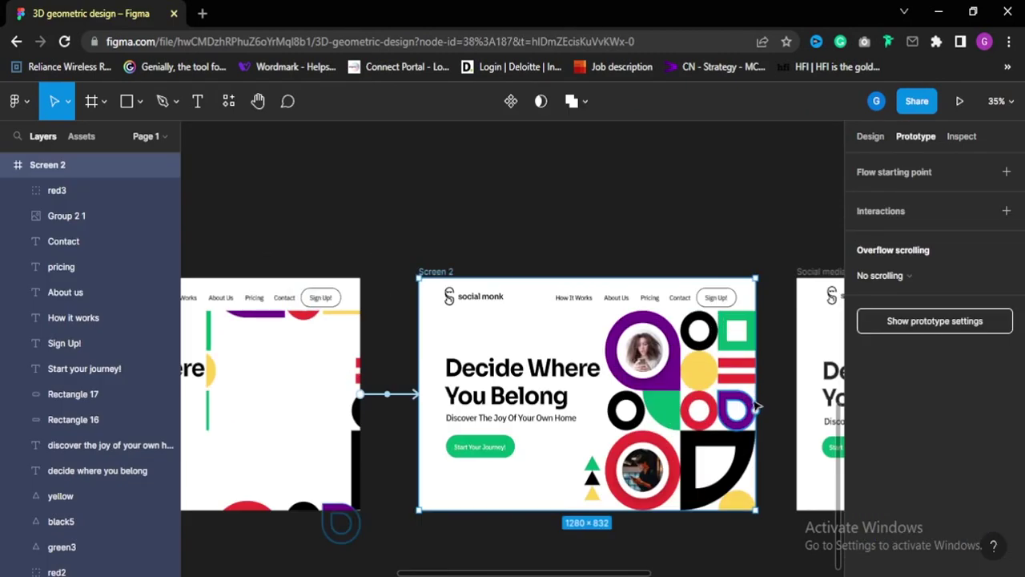
{"action": "left_click_drag", "start_coordinate": [594, 429], "coordinate": [366, 400]}
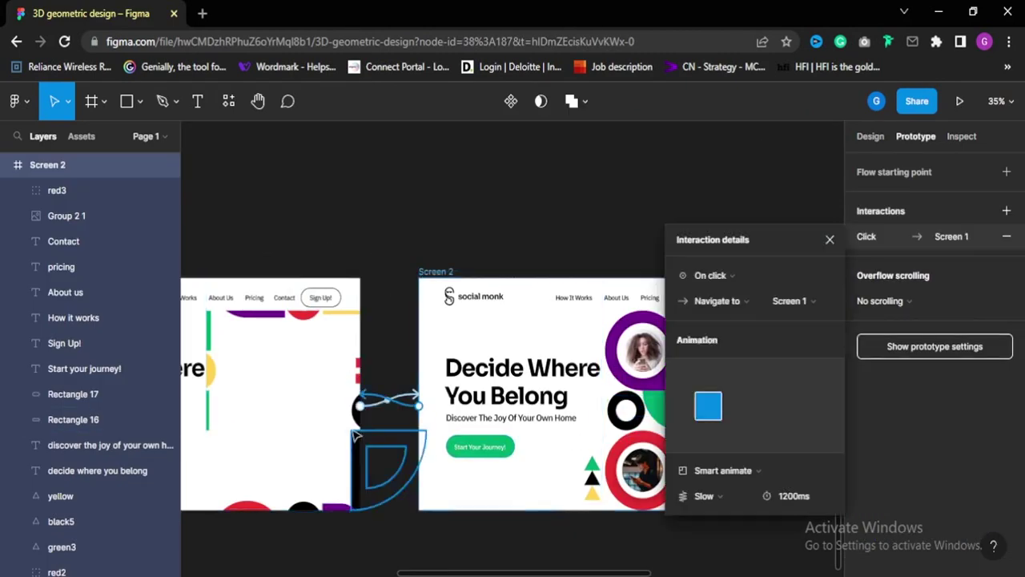
{"action": "left_click", "coordinate": [830, 240]}
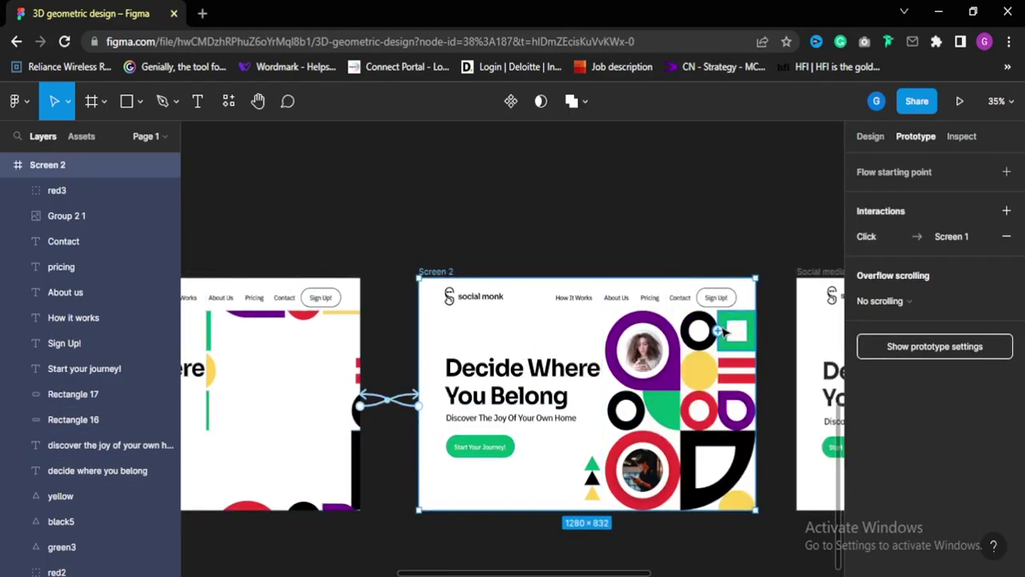
Select both connections between Screen 1 and Screen 2 and set their trigger to After delay at 800 ms
{"action": "scroll", "coordinate": [519, 377], "scroll_direction": "down", "scroll_amount": 2}
{"action": "scroll", "coordinate": [520, 376], "scroll_direction": "up", "scroll_amount": 5}
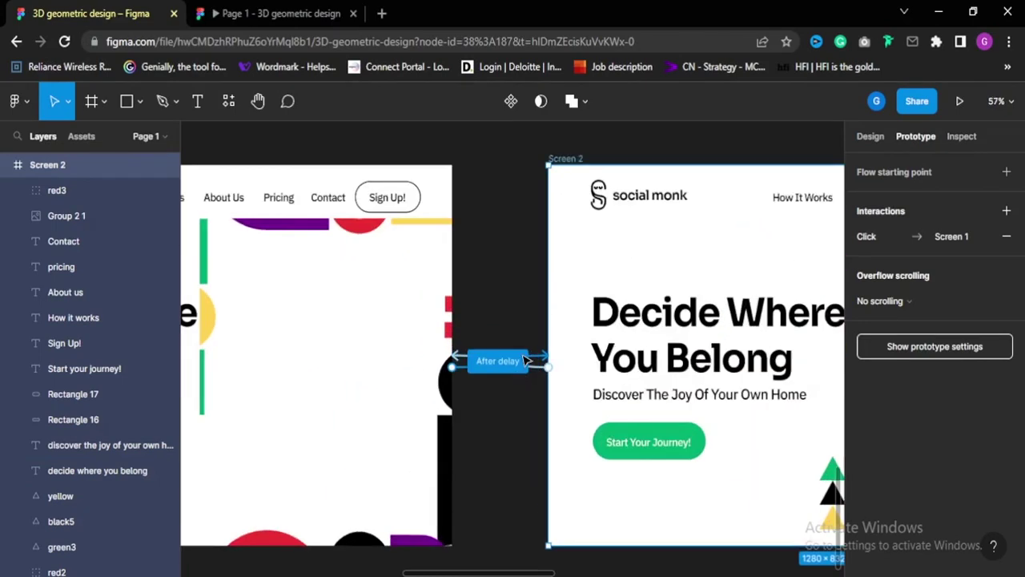
{"action": "left_click", "coordinate": [535, 361]}
{"action": "scroll", "coordinate": [508, 360], "scroll_direction": "down", "scroll_amount": 2}
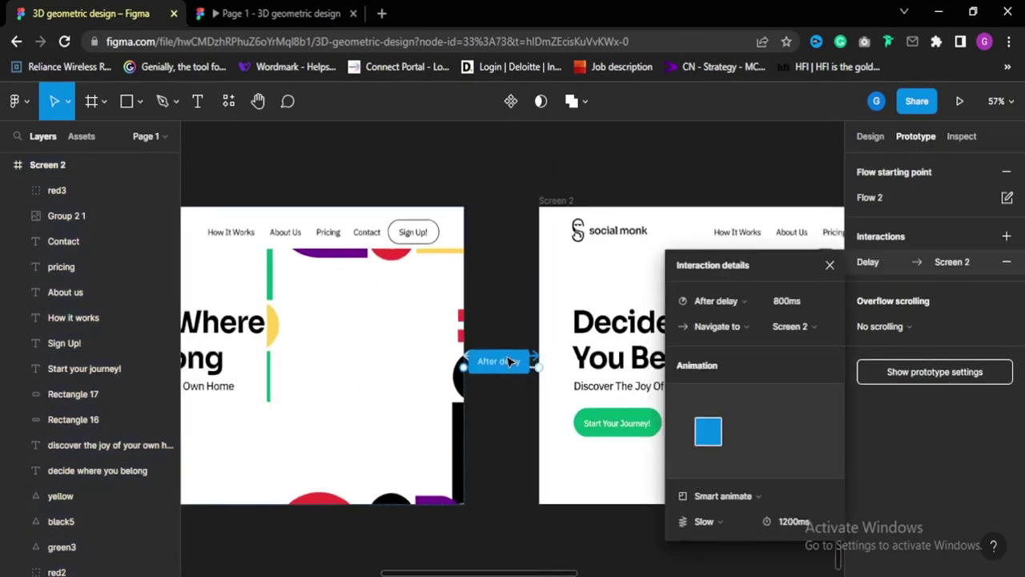
{"action": "left_click", "coordinate": [514, 365], "text": "shift"}
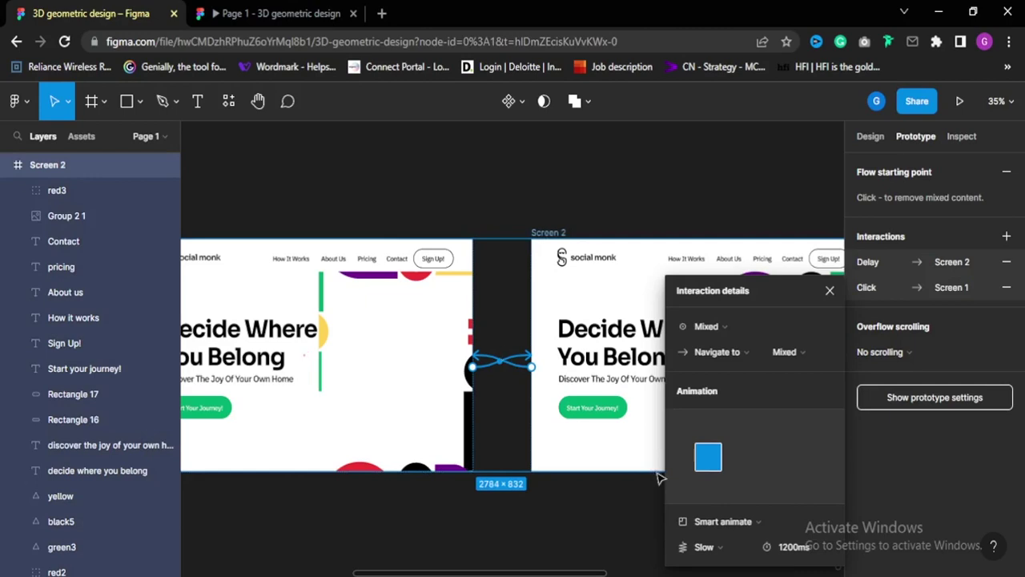
{"action": "scroll", "coordinate": [543, 431], "scroll_direction": "up", "scroll_amount": 2}
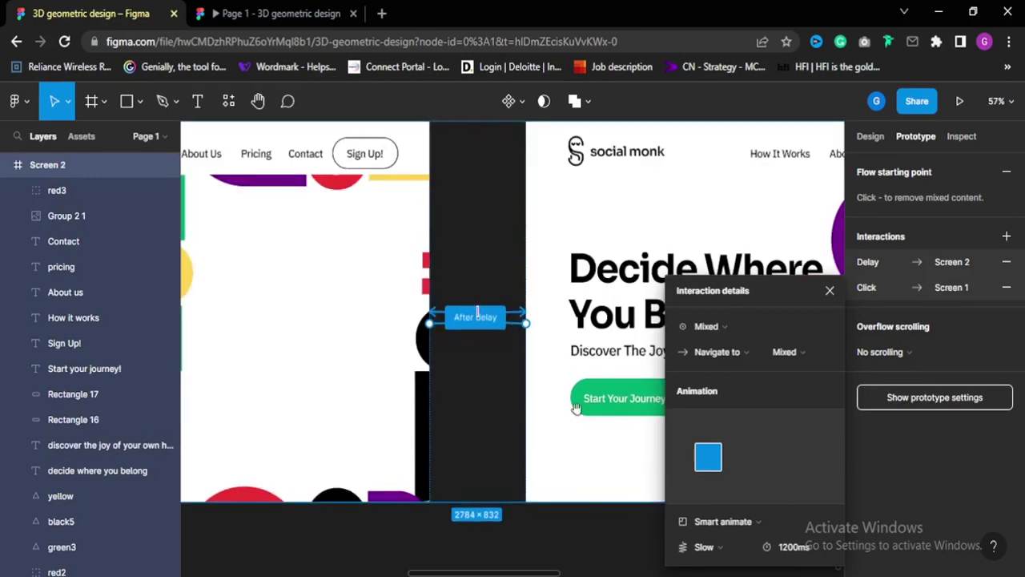
{"action": "left_click_drag", "start_coordinate": [577, 408], "coordinate": [340, 408]}
{"action": "scroll", "coordinate": [352, 411], "scroll_direction": "down", "scroll_amount": 3}
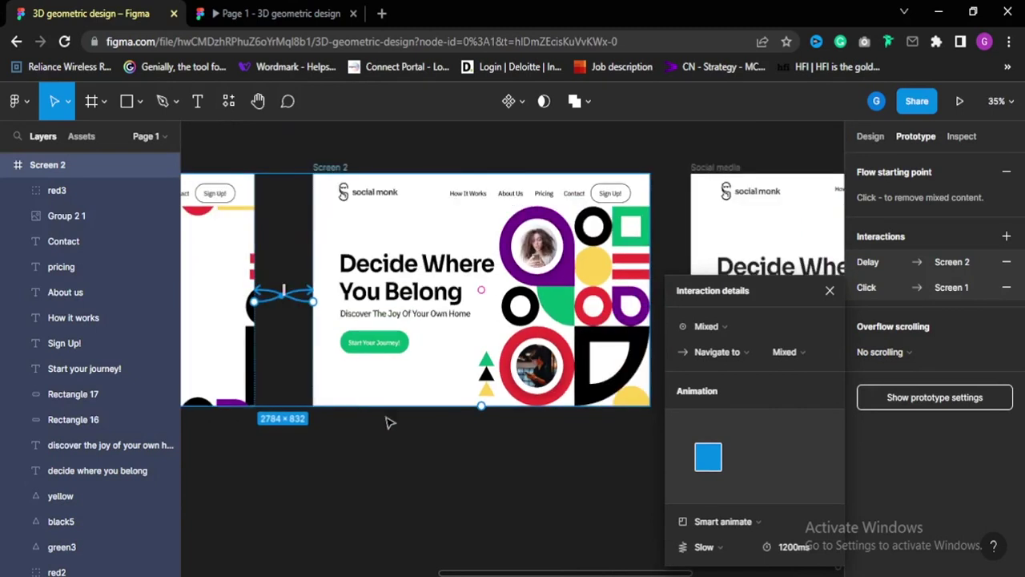
{"action": "left_click_drag", "start_coordinate": [411, 443], "coordinate": [498, 452]}
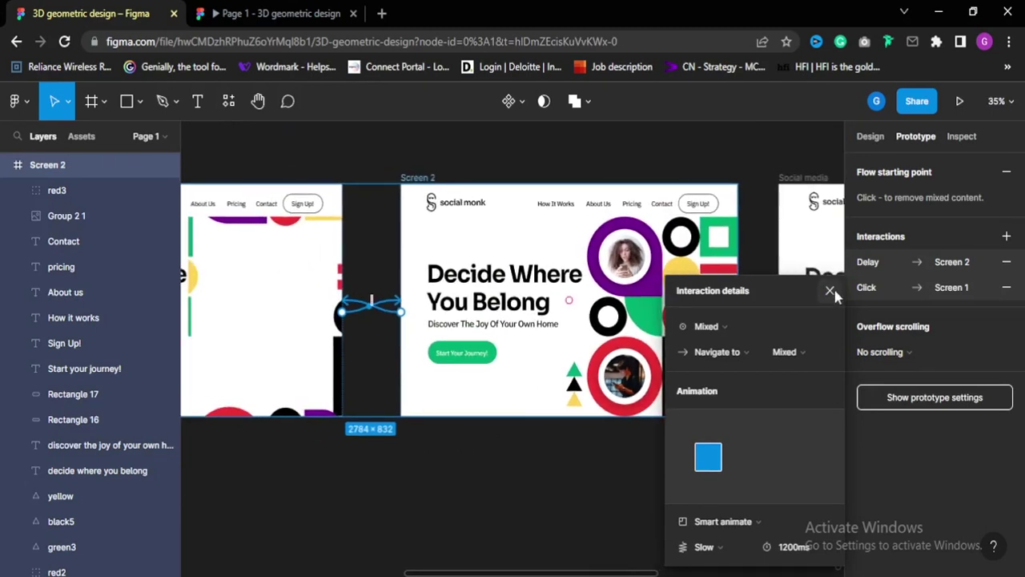
{"action": "left_click", "coordinate": [732, 327]}
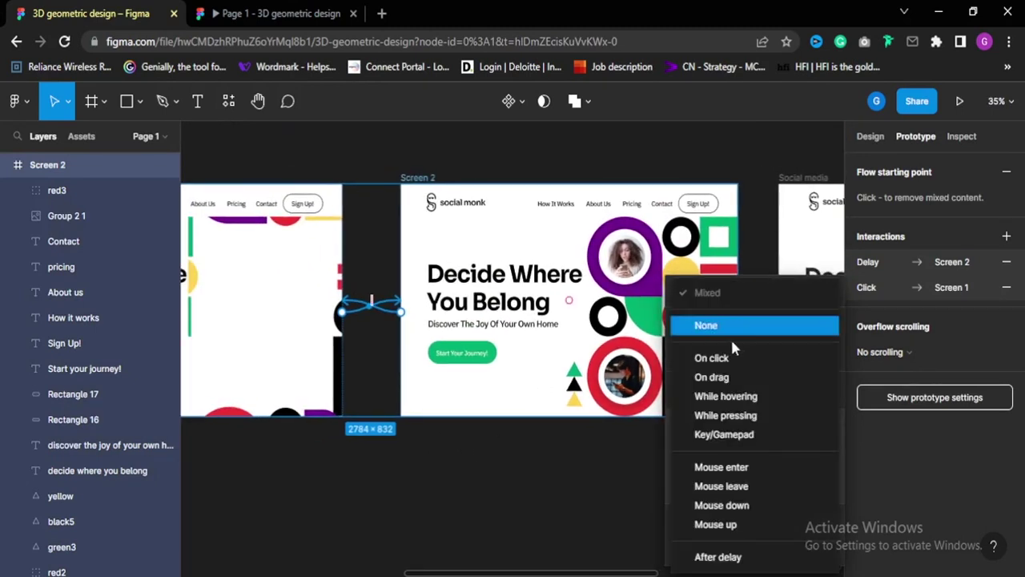
{"action": "left_click", "coordinate": [723, 558]}
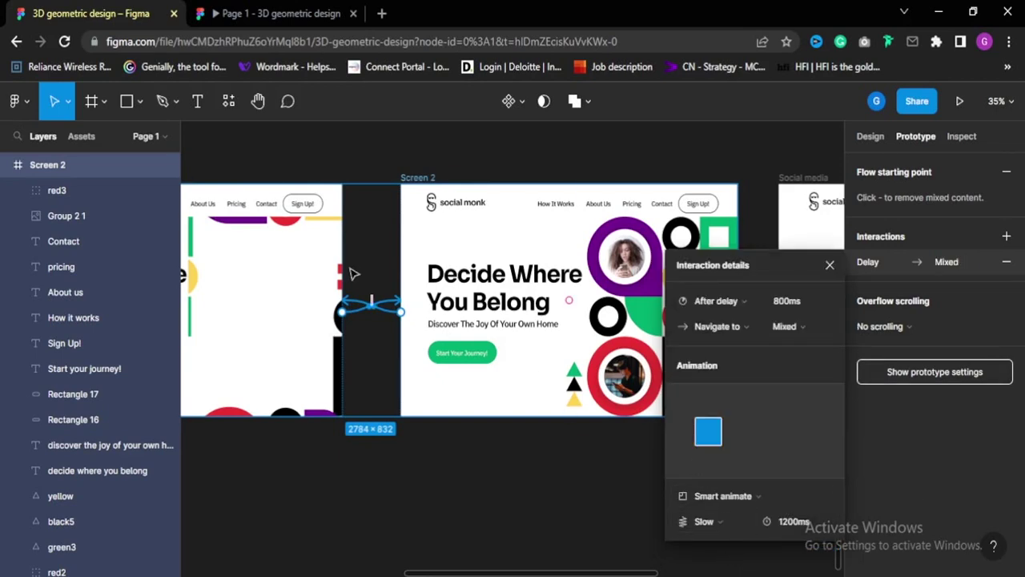
Check the trigger and animation settings of the connections between Screen 1 and Screen 2
{"action": "scroll", "coordinate": [352, 274], "scroll_direction": "down", "scroll_amount": 2}
{"action": "left_click", "coordinate": [201, 212]}
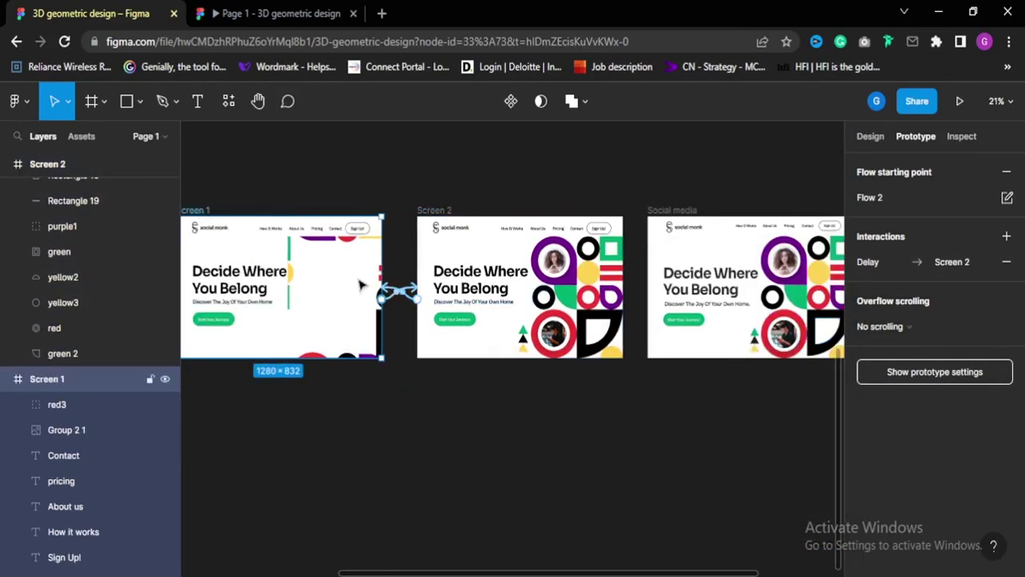
{"action": "scroll", "coordinate": [361, 284], "scroll_direction": "up", "scroll_amount": 5}
{"action": "left_click", "coordinate": [448, 313]}
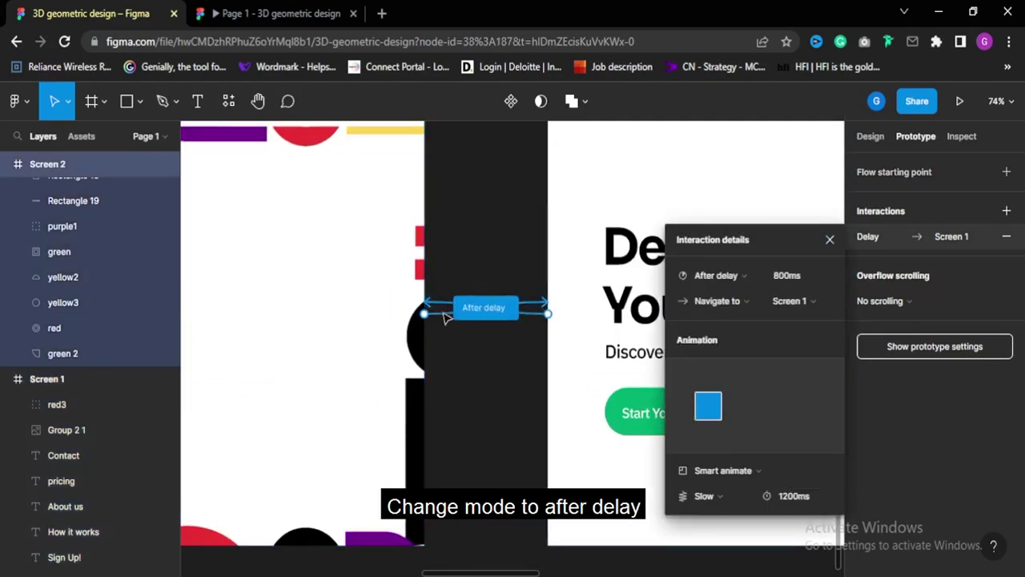
{"action": "left_click", "coordinate": [442, 317], "text": "shift"}
{"action": "scroll", "coordinate": [542, 378], "scroll_direction": "down", "scroll_amount": 4}
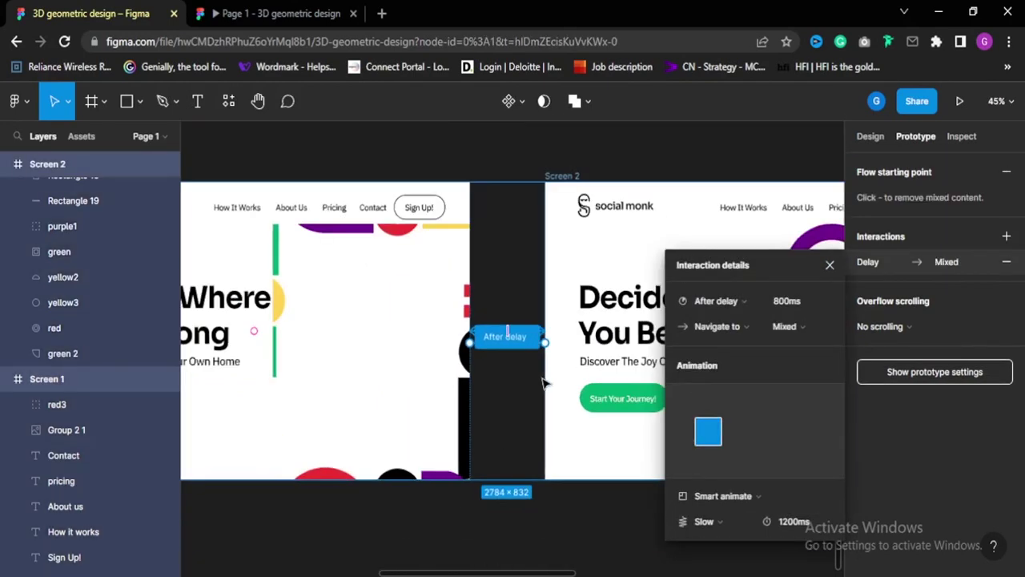
{"action": "left_click", "coordinate": [473, 176]}
Nudge Screen 1's green square, yellow circle and green quarter shape left until none of them shows beside the headline
{"action": "scroll", "coordinate": [336, 272], "scroll_direction": "up", "scroll_amount": 4}
{"action": "left_click", "coordinate": [331, 277]}
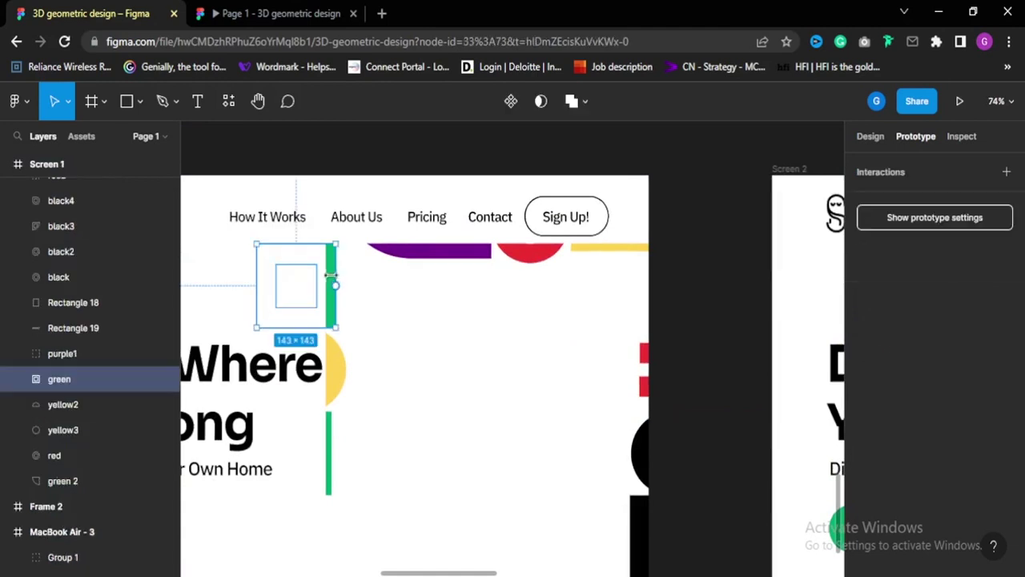
{"action": "left_click", "coordinate": [871, 136]}
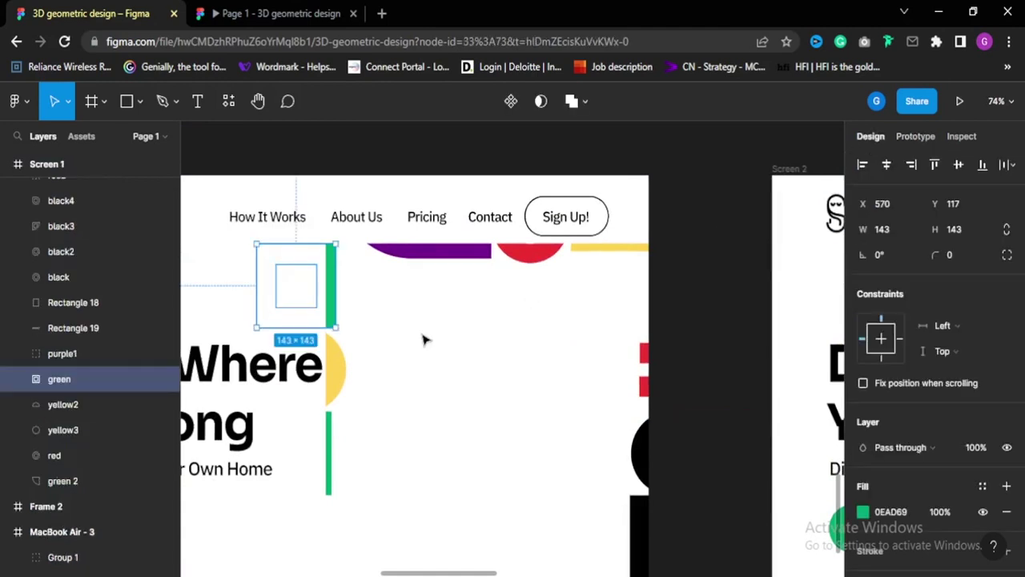
{"action": "left_click", "coordinate": [340, 372], "text": "shift"}
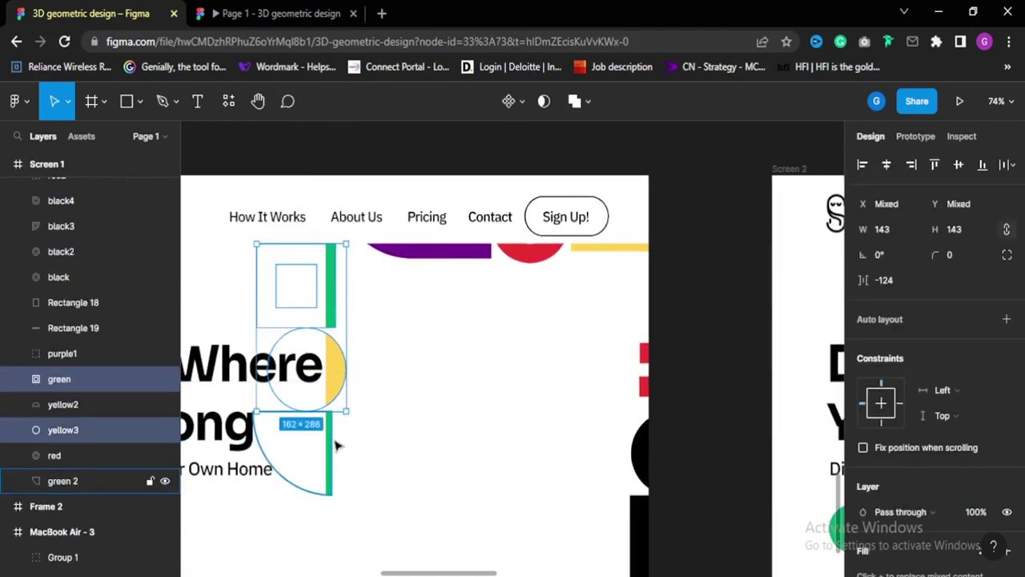
{"action": "left_click", "coordinate": [336, 446], "text": "shift"}
Nudge Screen 1's purple portrait group, red ring and yellow half circle up until they are hidden beneath the navigation bar
{"action": "left_click", "coordinate": [456, 251]}
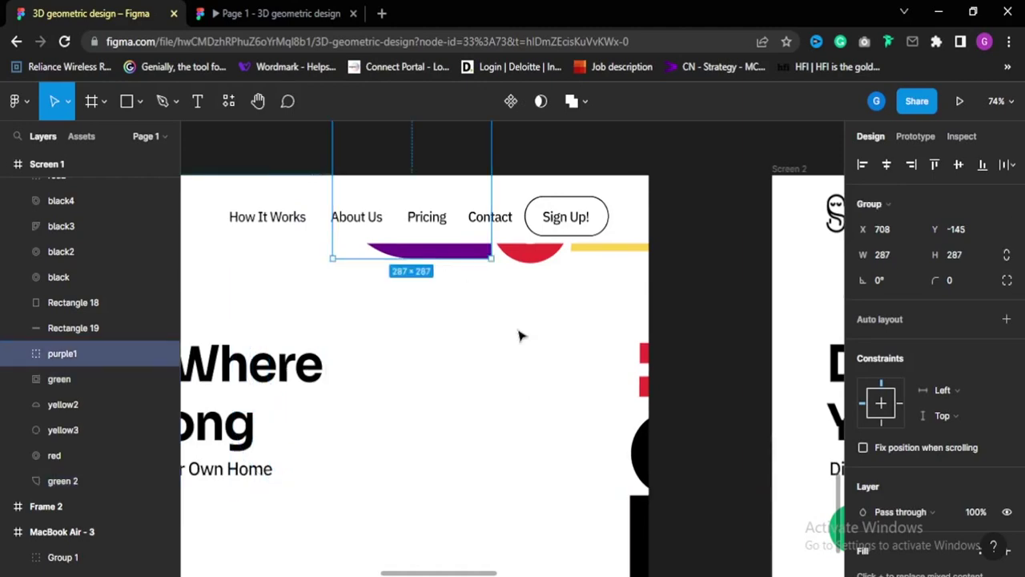
{"action": "key", "text": "shift+Up"}
{"action": "key", "text": "shift+Up"}
{"action": "key", "text": "shift+Up"}
{"action": "left_click", "coordinate": [534, 257]}
{"action": "key", "text": "shift+Up"}
{"action": "key", "text": "shift+Up"}
{"action": "key", "text": "shift+Up"}
{"action": "key", "text": "shift+Up"}
{"action": "left_click", "coordinate": [612, 248]}
{"action": "key", "text": "shift+Up"}
{"action": "key", "text": "shift+Up"}
Nudge the red stripes to X 1281 and move the black ring and large black shape right, fully outside Screen 1
{"action": "left_click", "coordinate": [646, 352]}
{"action": "key", "text": "shift+Right"}
{"action": "key", "text": "shift+Right"}
{"action": "scroll", "coordinate": [638, 376], "scroll_direction": "down", "scroll_amount": 1}
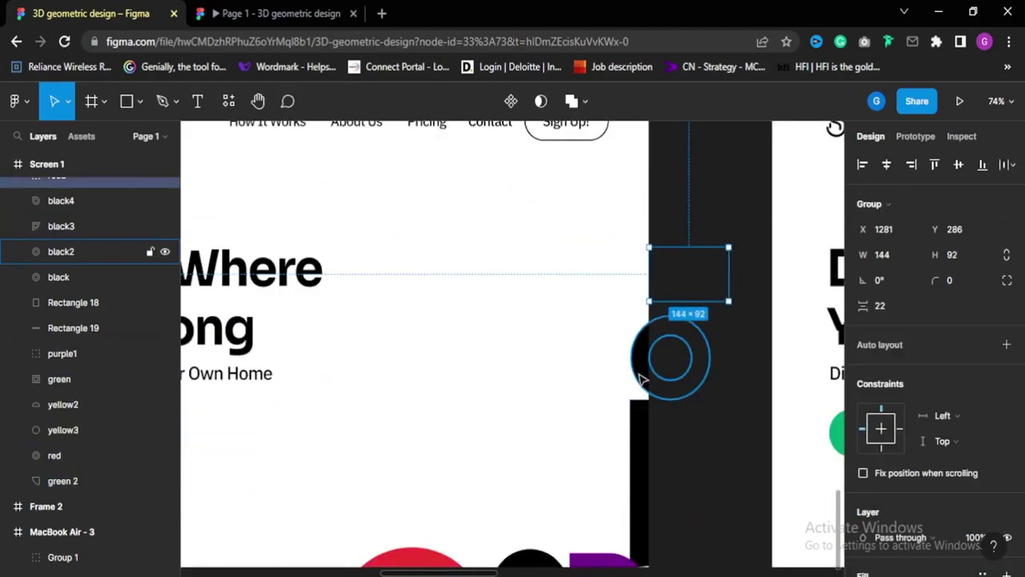
{"action": "left_click", "coordinate": [638, 374]}
{"action": "key", "text": "shift+Right"}
{"action": "key", "text": "shift+Right"}
{"action": "key", "text": "shift+Right"}
{"action": "key", "text": "shift+Right"}
{"action": "left_click", "coordinate": [638, 425]}
{"action": "key", "text": "shift+Right"}
{"action": "key", "text": "shift+Right"}
{"action": "key", "text": "shift+Right"}
{"action": "key", "text": "shift+Right"}
Nudge the purple drop, lower black ring and red portrait group down until they lie below Screen 1's lower edge
{"action": "scroll", "coordinate": [625, 444], "scroll_direction": "down", "scroll_amount": 1}
{"action": "left_click", "coordinate": [603, 424]}
{"action": "key", "text": "shift+Down"}
{"action": "key", "text": "shift+Down"}
{"action": "key", "text": "shift+Down"}
{"action": "left_click", "coordinate": [545, 420]}
{"action": "key", "text": "shift+Down"}
{"action": "key", "text": "shift+Down"}
{"action": "key", "text": "shift+Down"}
{"action": "key", "text": "shift+Down"}
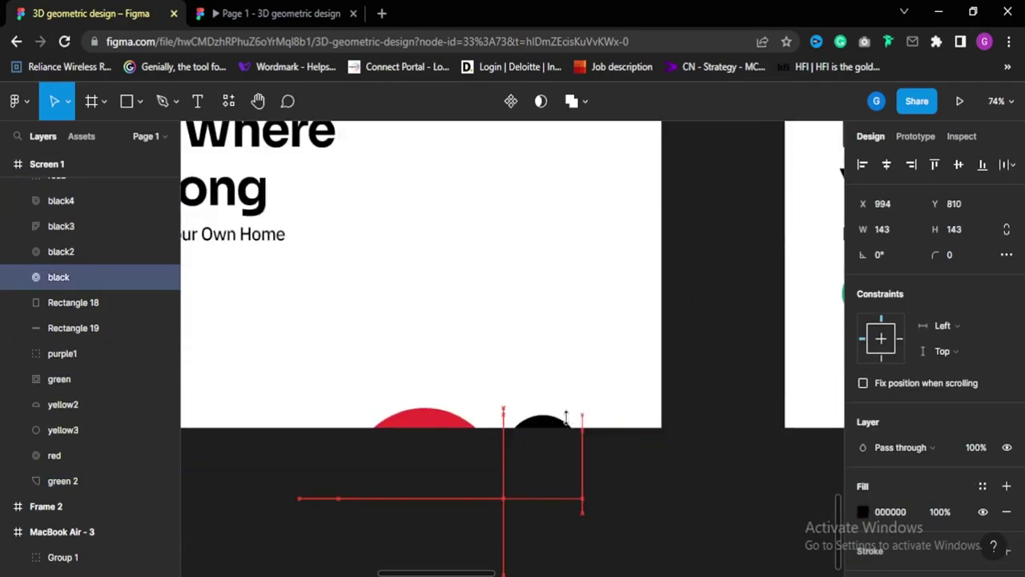
{"action": "left_click", "coordinate": [458, 420]}
{"action": "key", "text": "shift+Down"}
{"action": "key", "text": "shift+Down"}
{"action": "key", "text": "shift+Down"}
{"action": "key", "text": "shift+Down"}
{"action": "scroll", "coordinate": [517, 428], "scroll_direction": "down", "scroll_amount": 3}
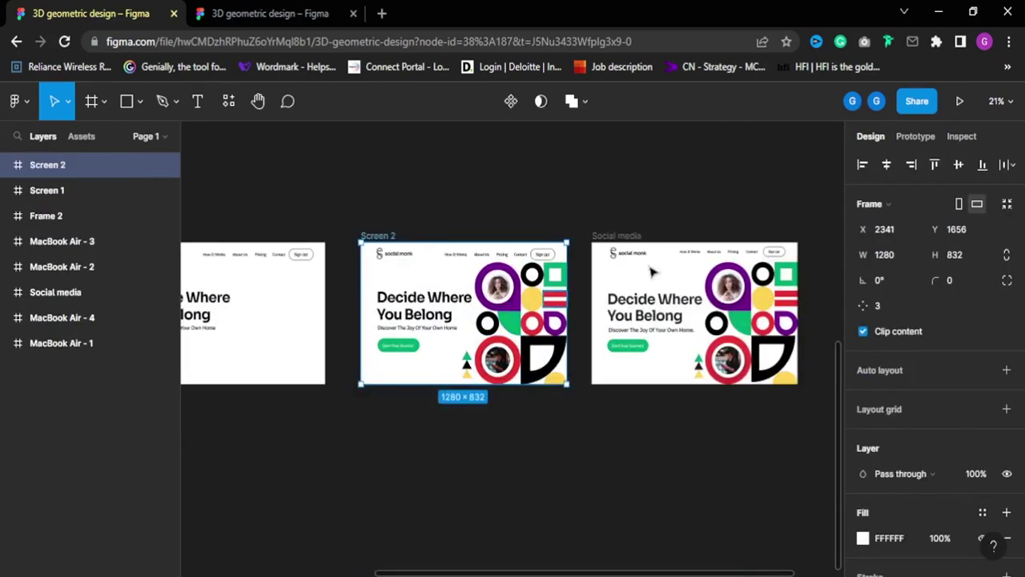
Preview the Flow 2 prototype with the flows sidebar hidden and the scaling set to Fit to screen
{"action": "left_click", "coordinate": [961, 103]}
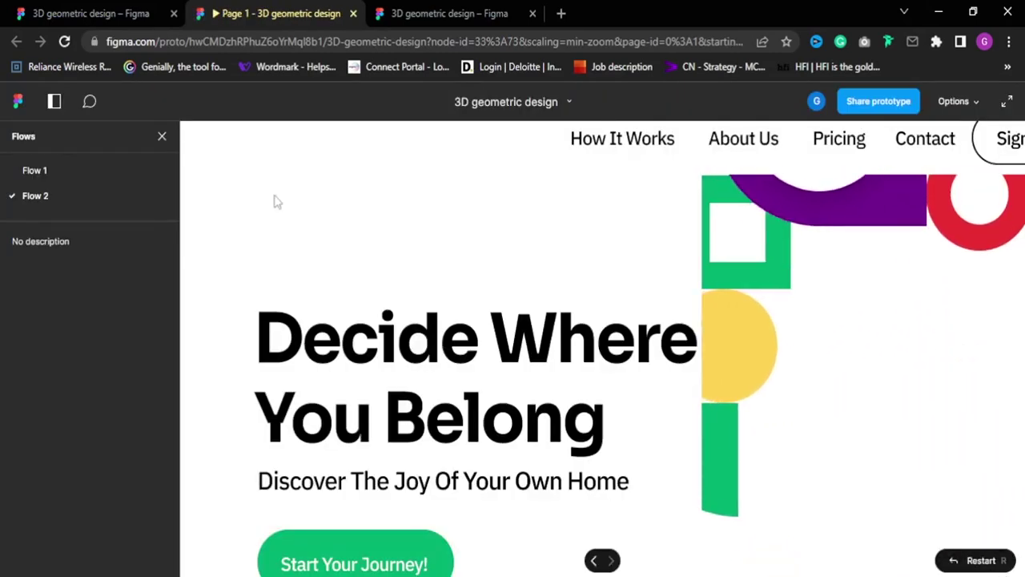
{"action": "left_click", "coordinate": [162, 136]}
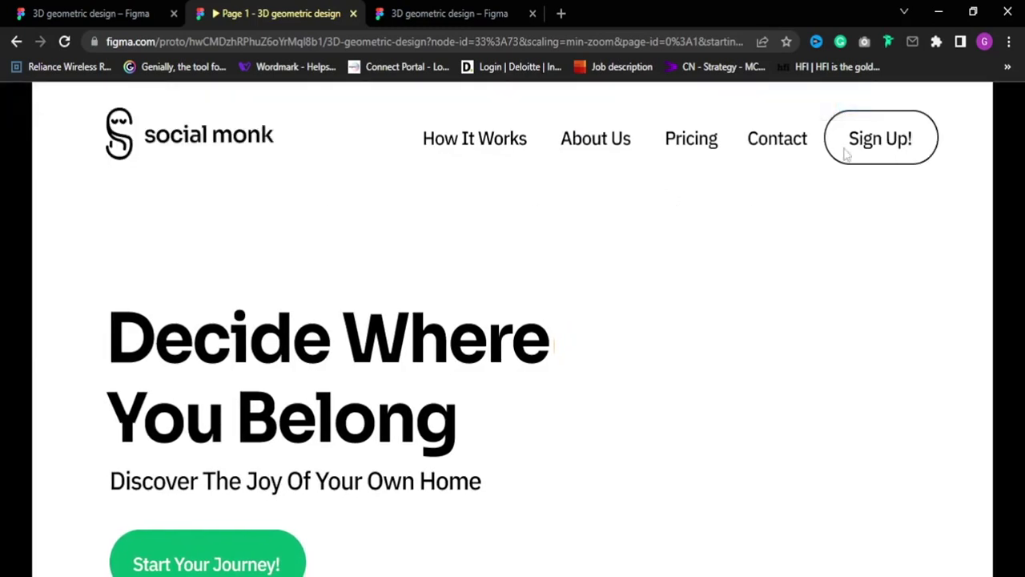
{"action": "left_click", "coordinate": [976, 102]}
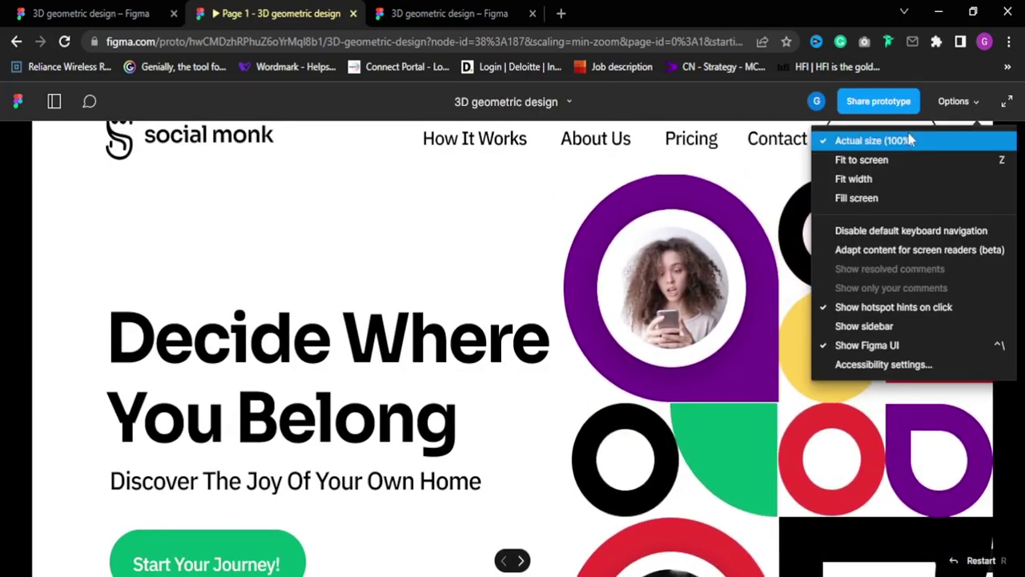
{"action": "left_click", "coordinate": [889, 160]}
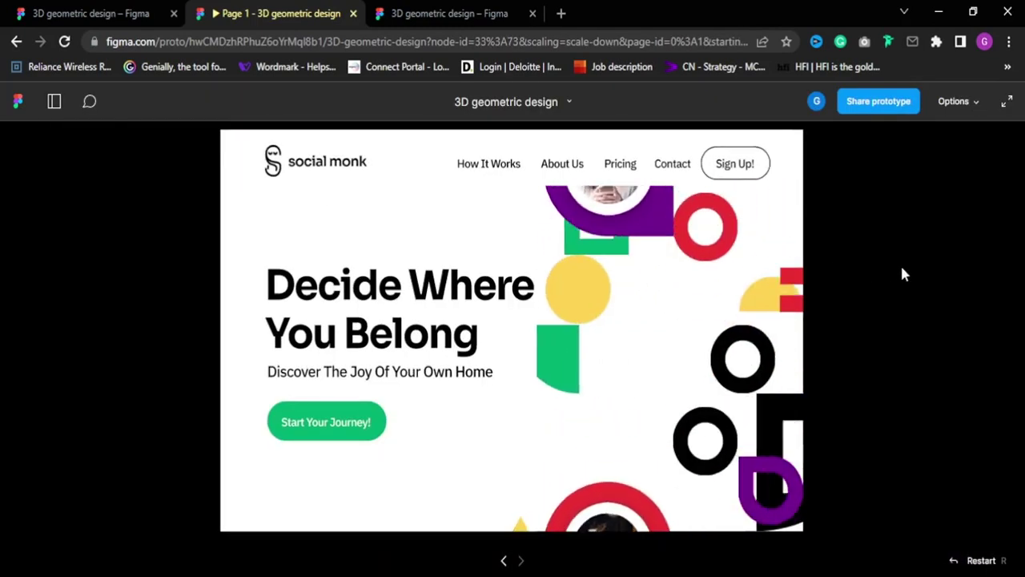